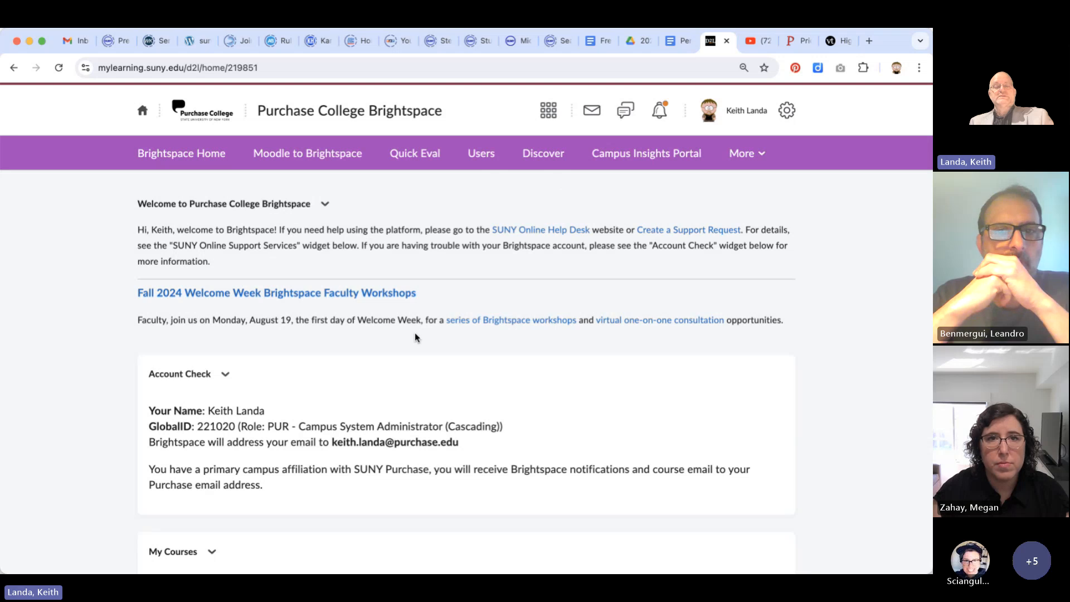
Open the course "24SU The Search for Life in the Universe 20020" from the pinned courses on the Brightspace home page
scroll(415, 333, down, 7)
scroll(415, 337, down, 2)
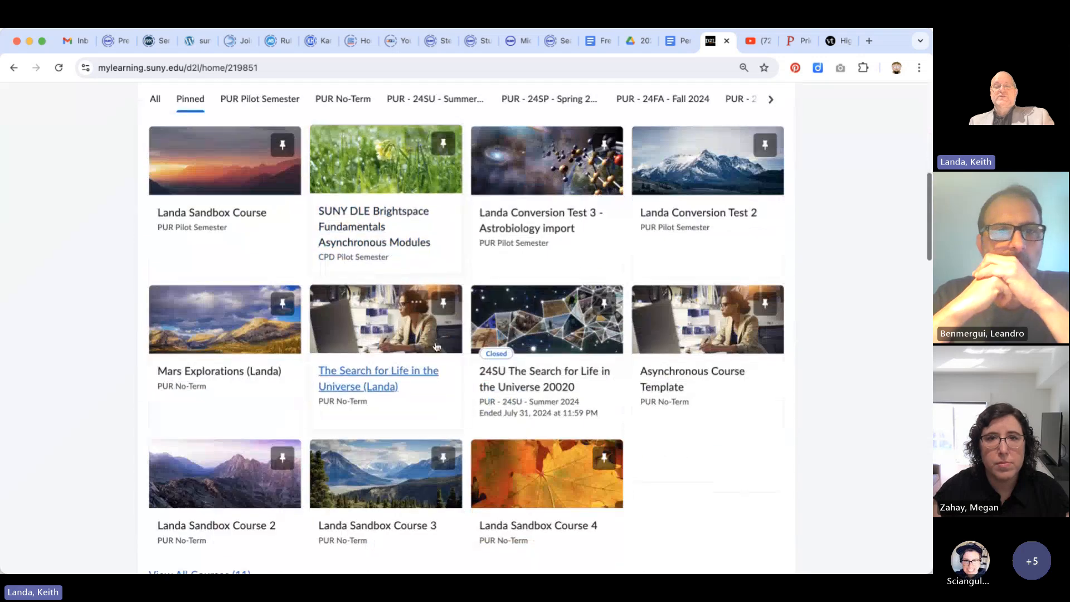
click(576, 374)
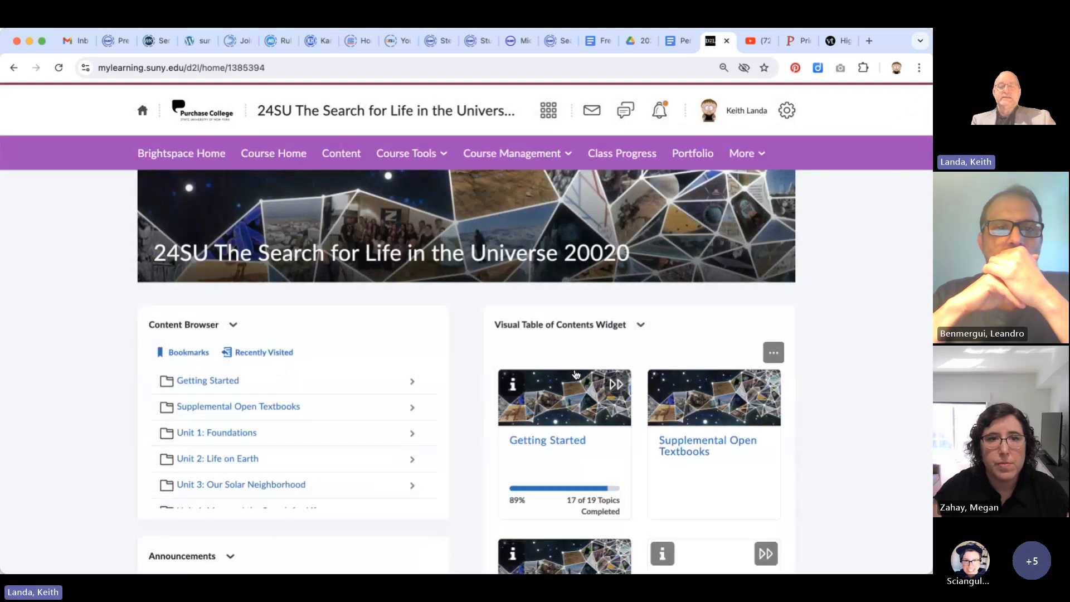
Open the course module "Unit 2: Life on Earth" and examine its Perusall reading and quiz activities
scroll(576, 374, down, 3)
scroll(576, 374, down, 3)
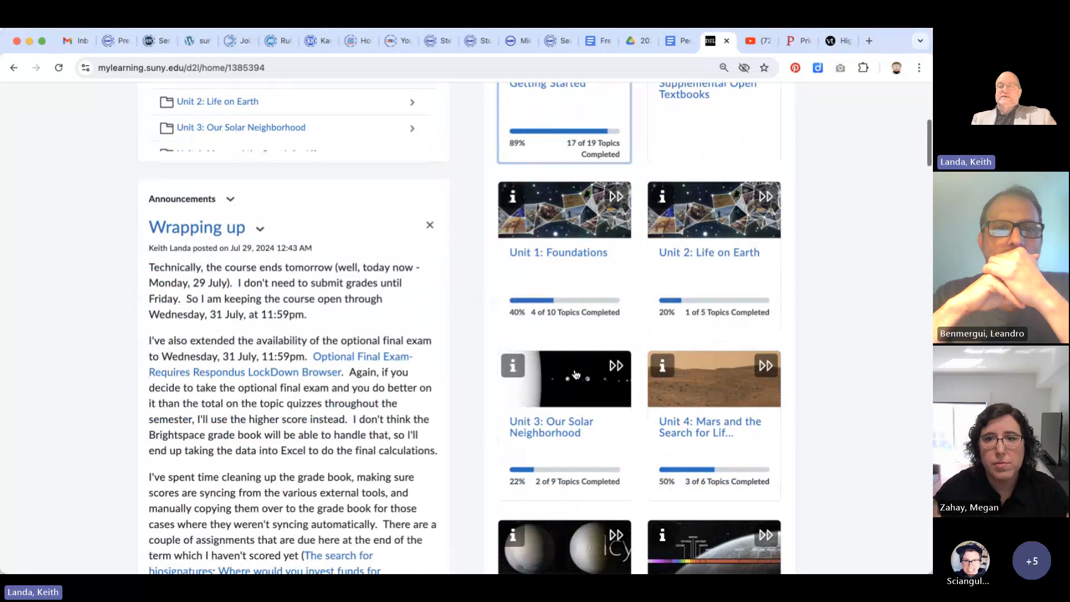
click(718, 257)
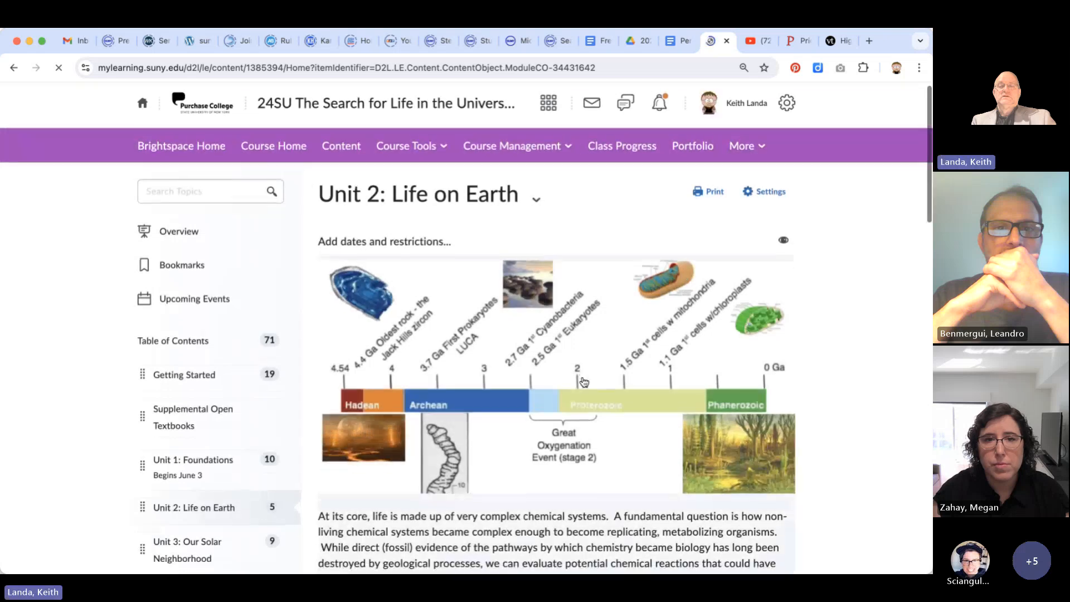
scroll(584, 382, down, 14)
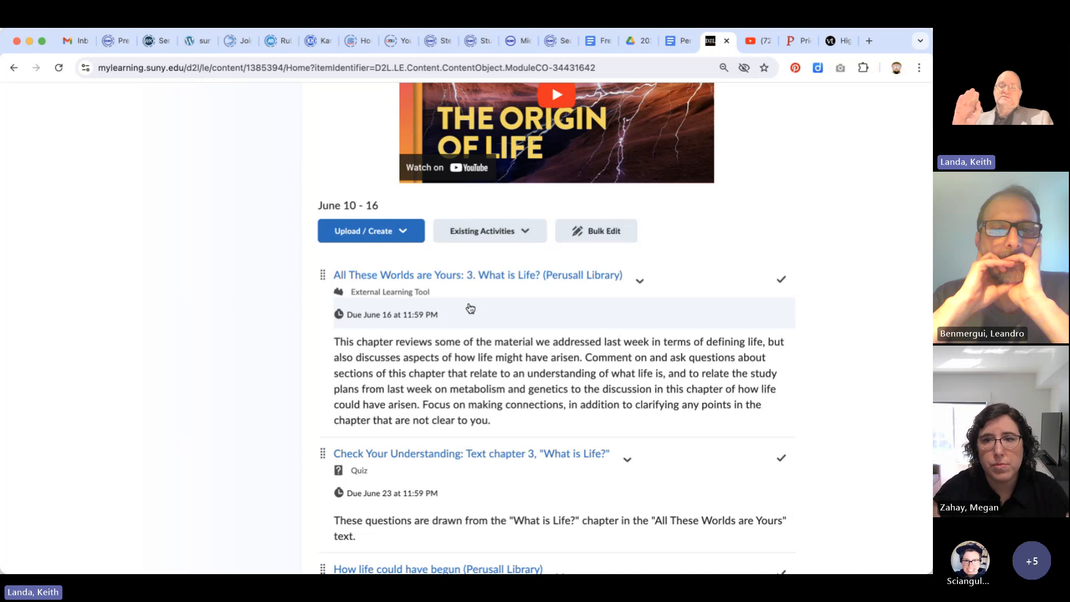
scroll(472, 343, up, 5)
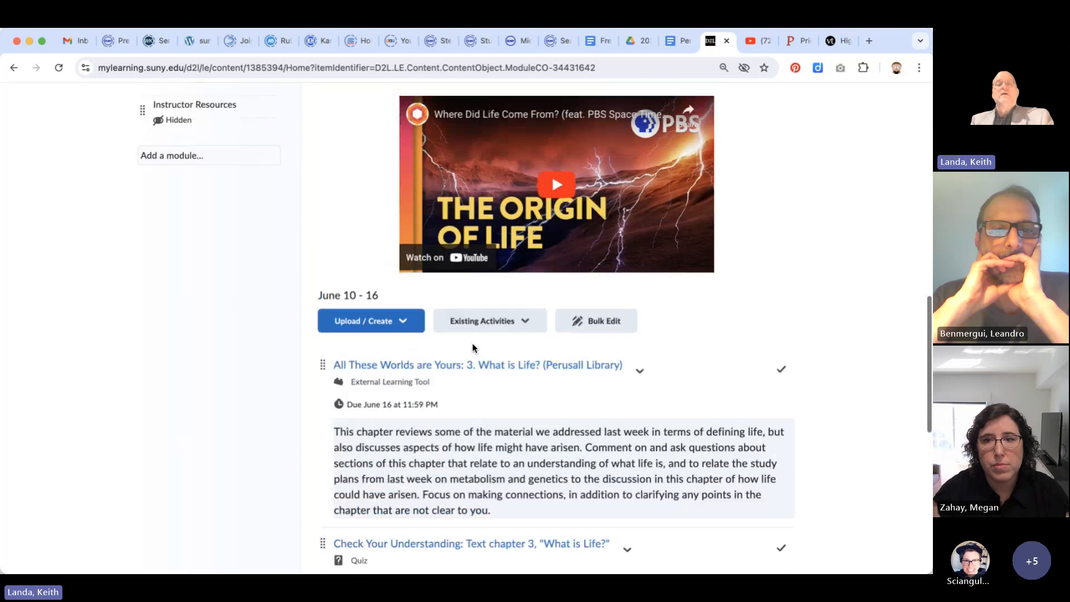
scroll(472, 343, up, 10)
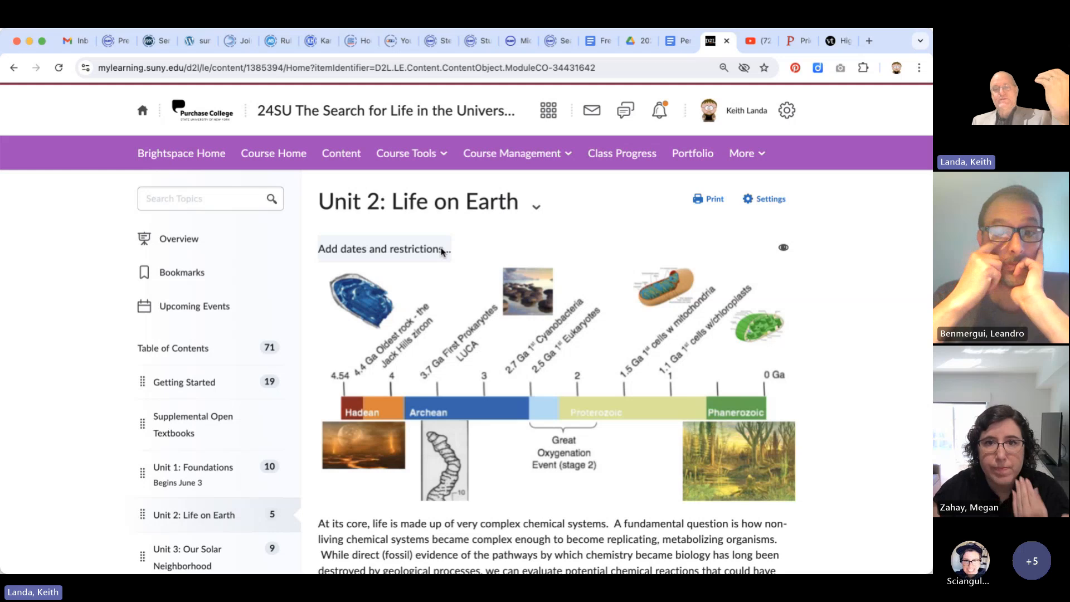
Launch Perusall from the course's tools and show the course library there
click(430, 159)
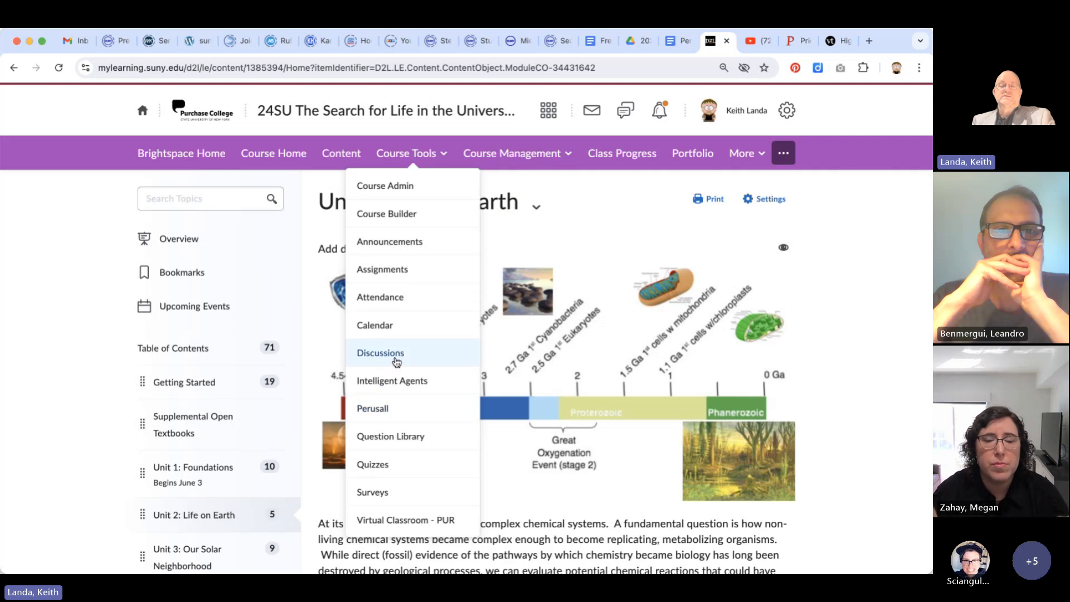
click(378, 411)
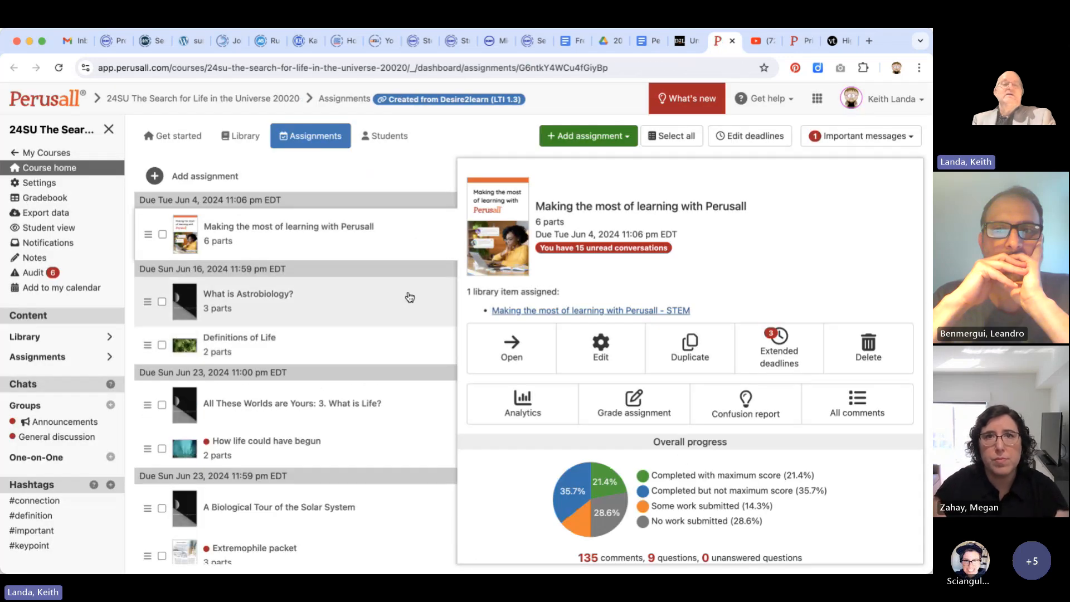
click(244, 138)
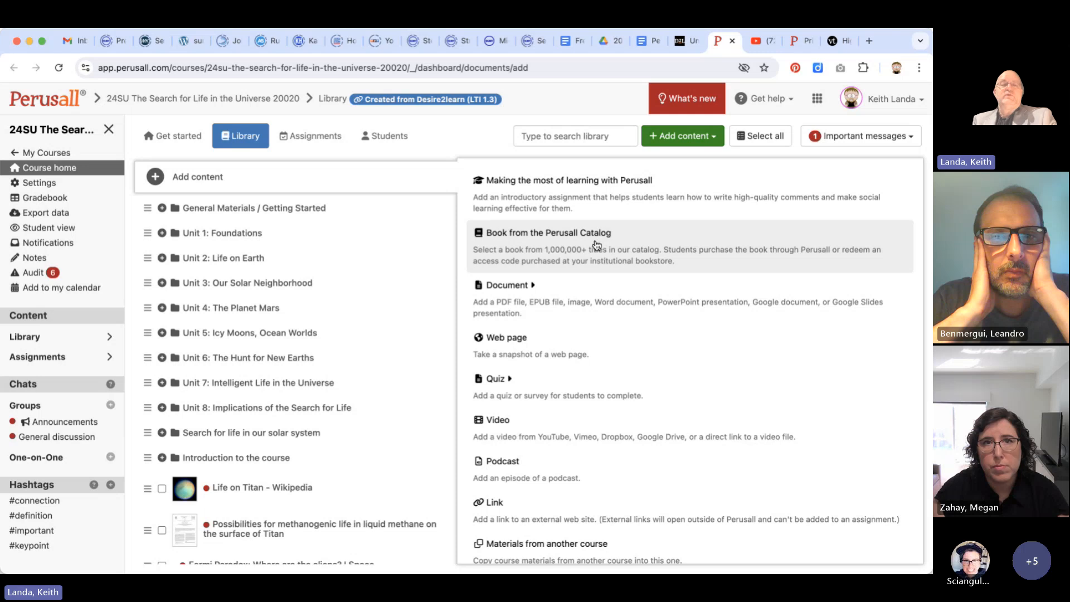
Expand the library folders General Materials / Getting Started and Unit 1: Foundations, including its two subfolders, and review their contents and the content types that can be added
click(162, 209)
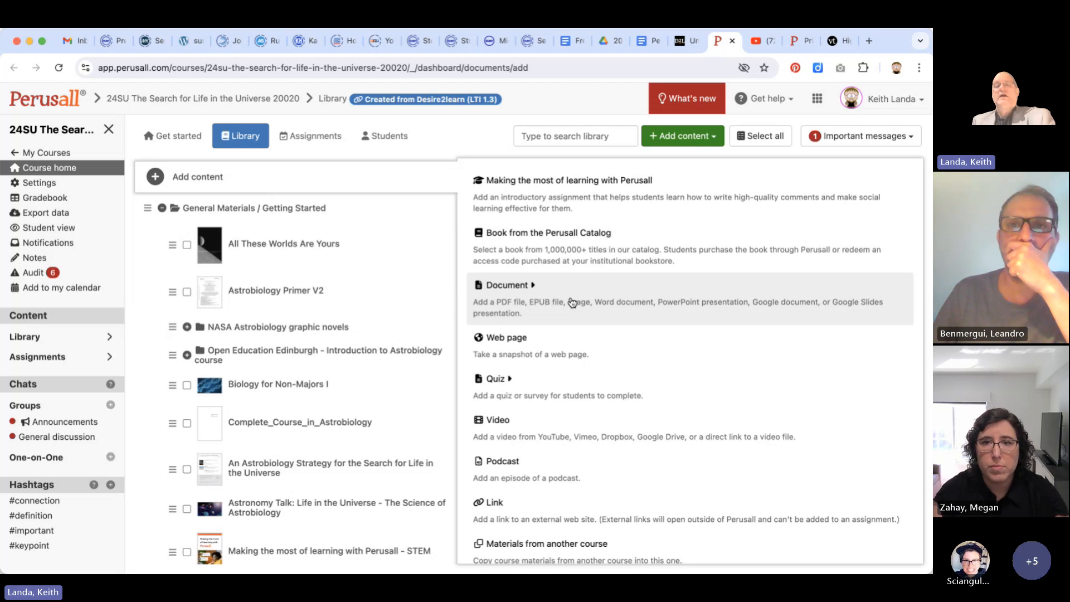
scroll(573, 302, down, 1)
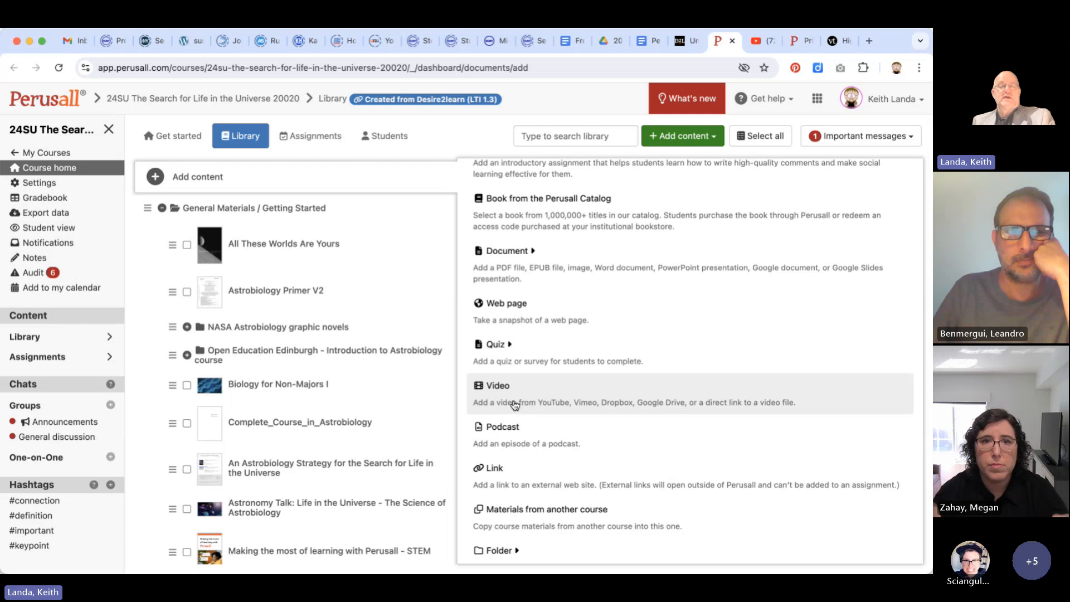
scroll(301, 363, down, 3)
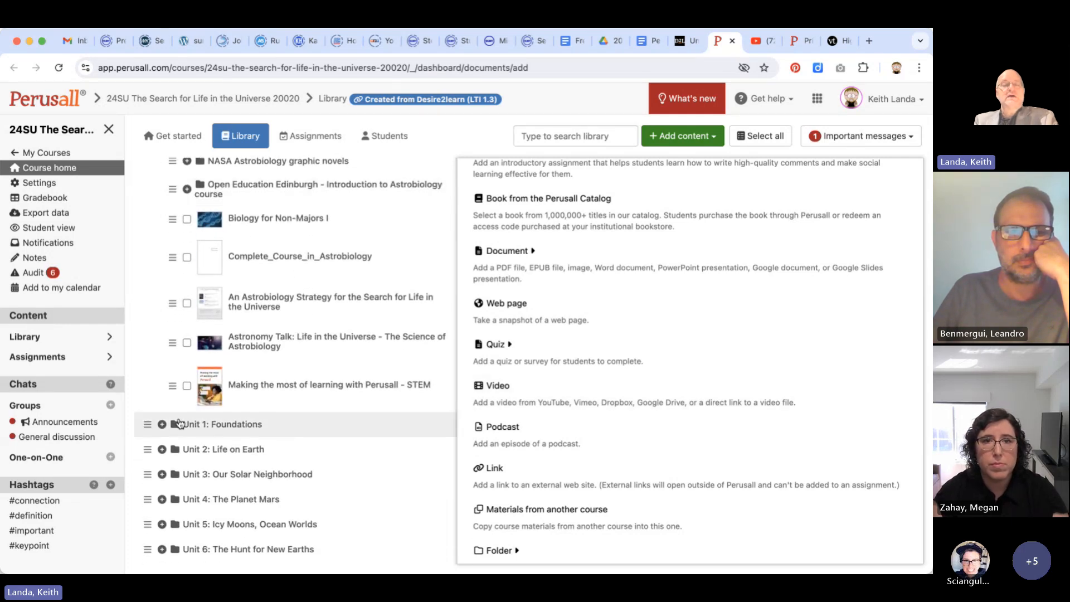
click(161, 426)
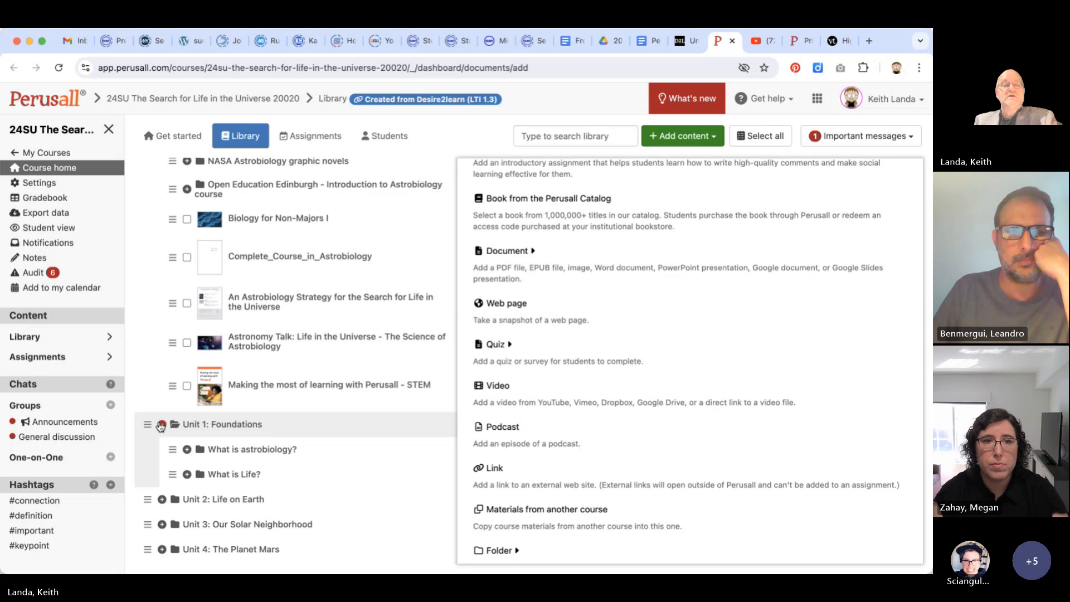
click(188, 450)
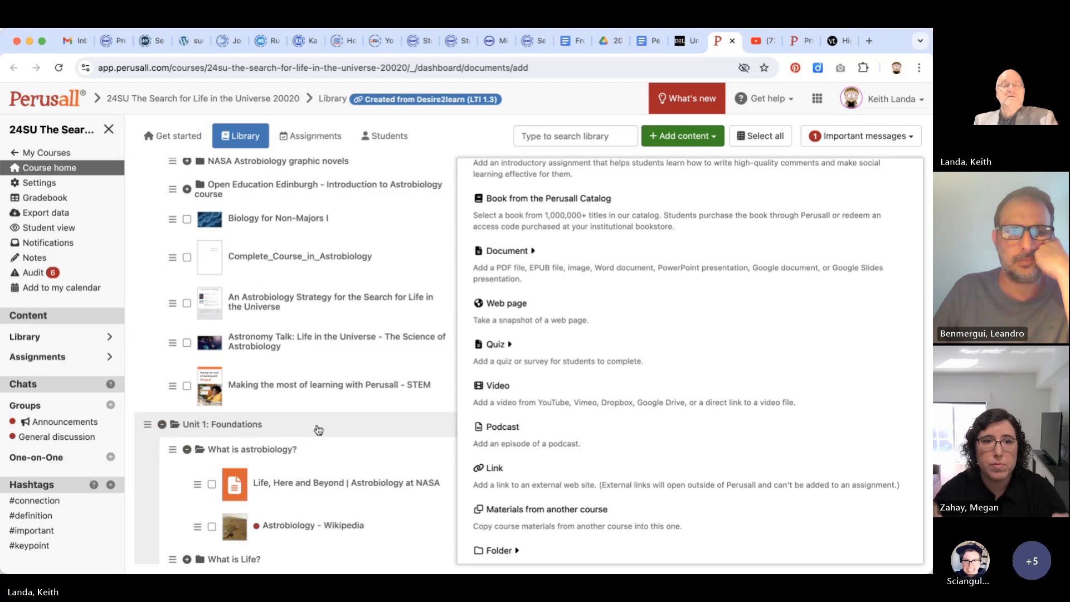
scroll(317, 430, down, 3)
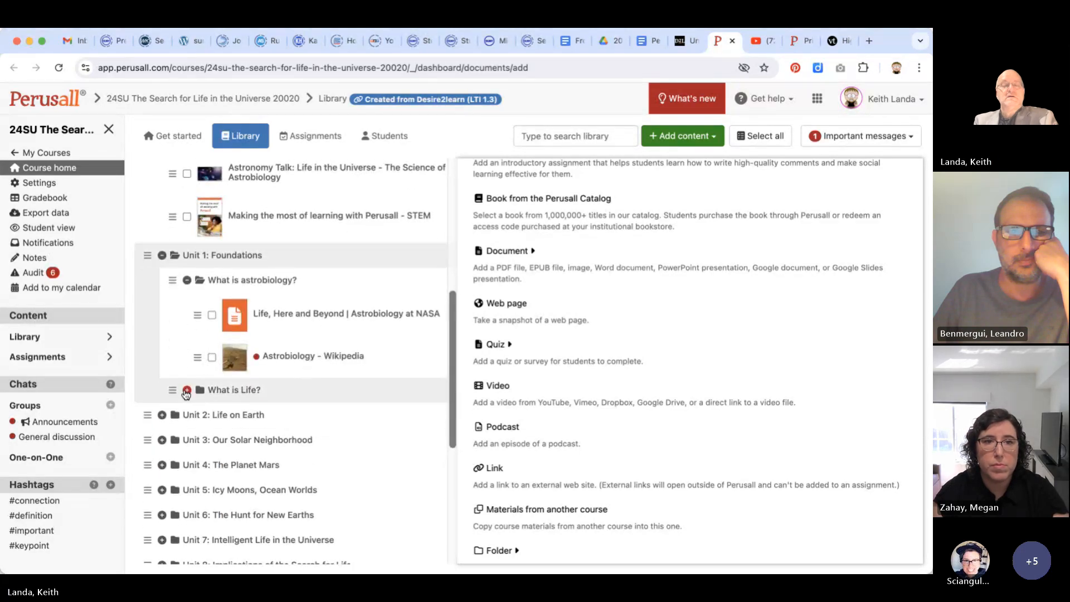
click(187, 391)
scroll(186, 394, up, 6)
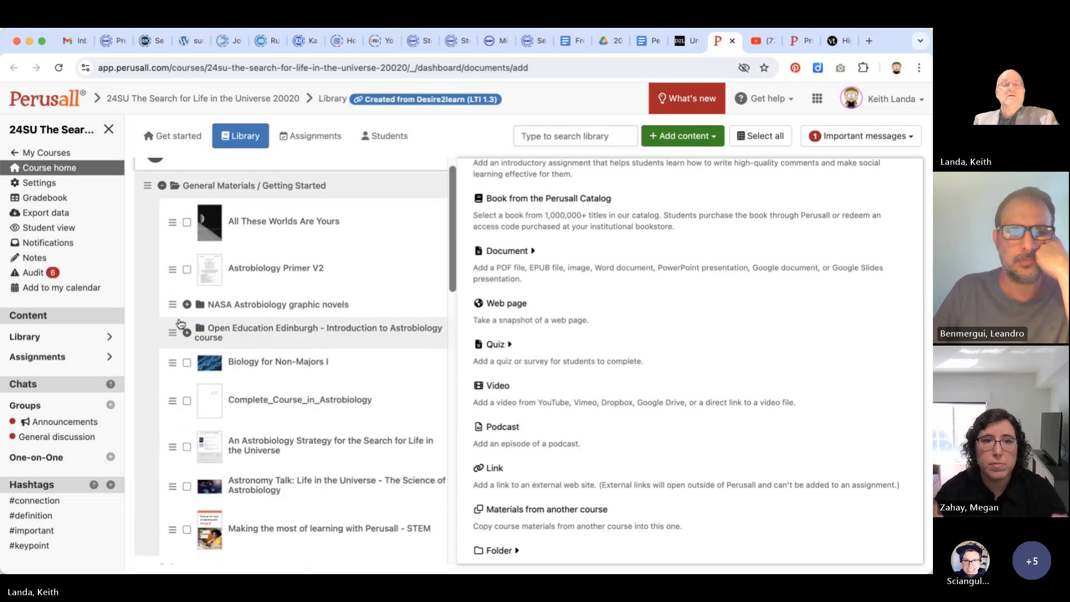
Open the video "1.1. ASTROBIO - Introduction: What is Astrobiology?" from the Open Education Edinburgh folder to examine its timeline comments
click(188, 331)
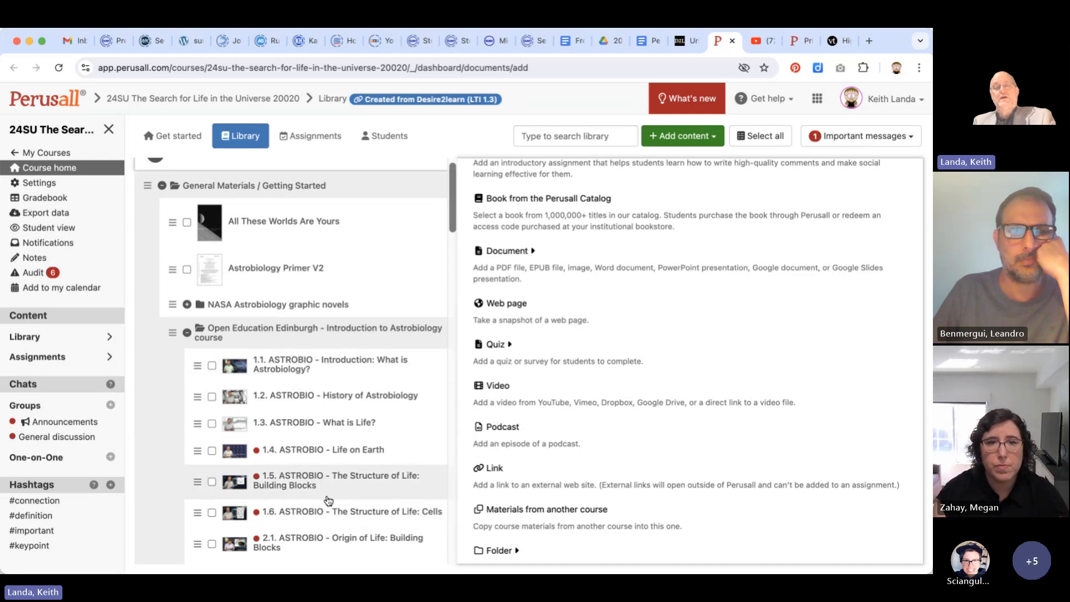
click(298, 363)
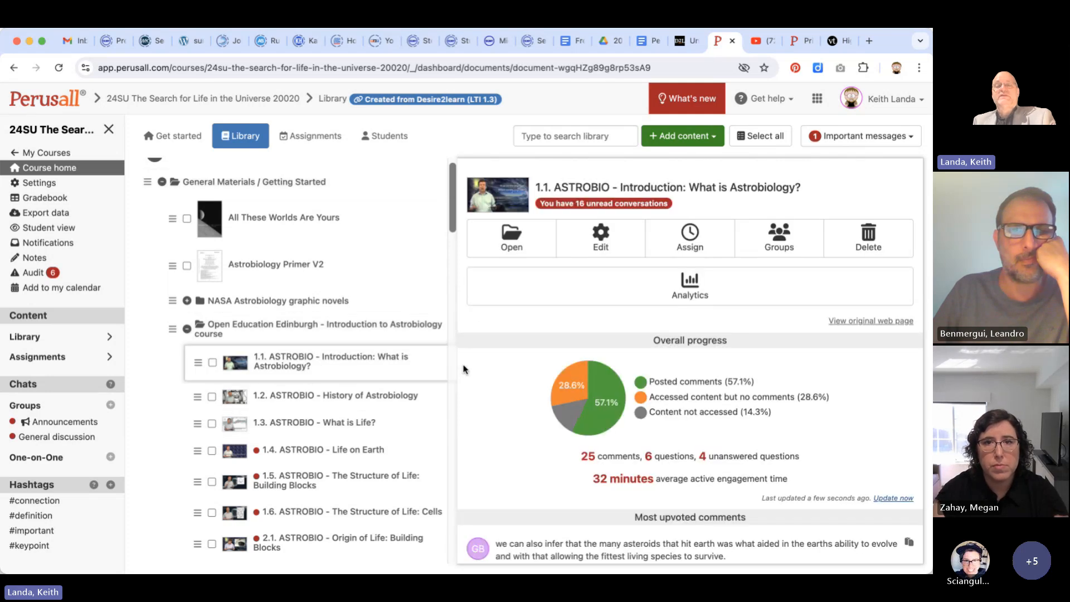
click(515, 236)
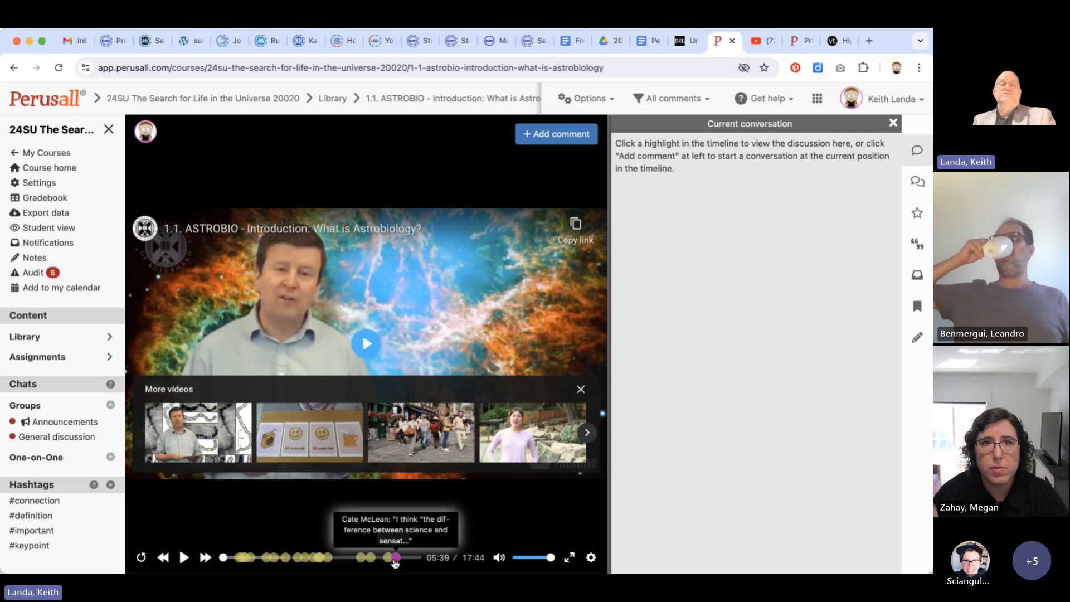
Return to the course library and review the kinds of content that can be added, including materials from another course
click(333, 99)
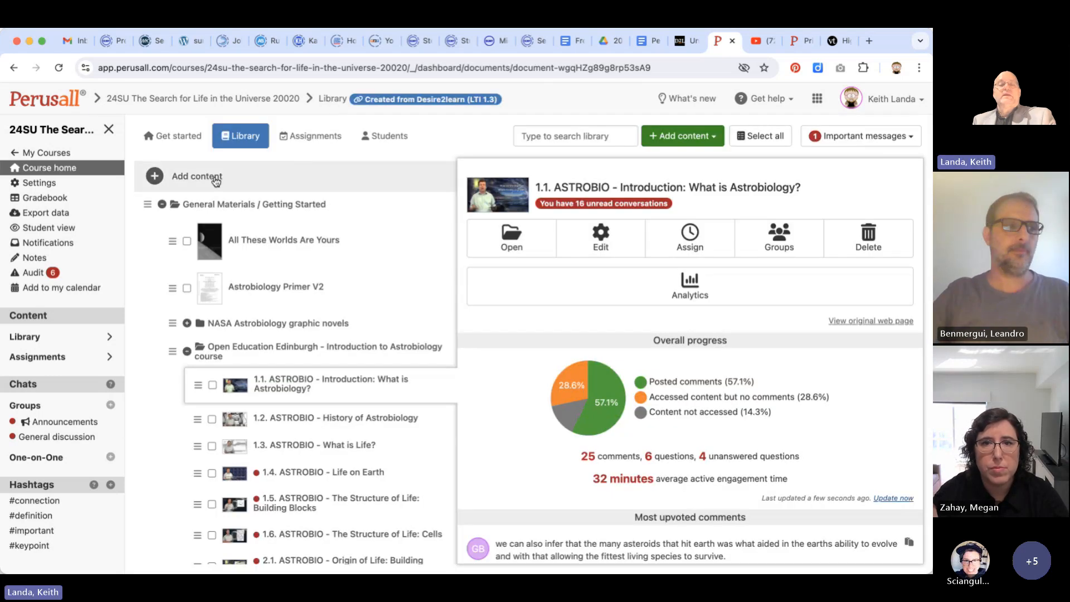
click(216, 182)
scroll(614, 334, down, 3)
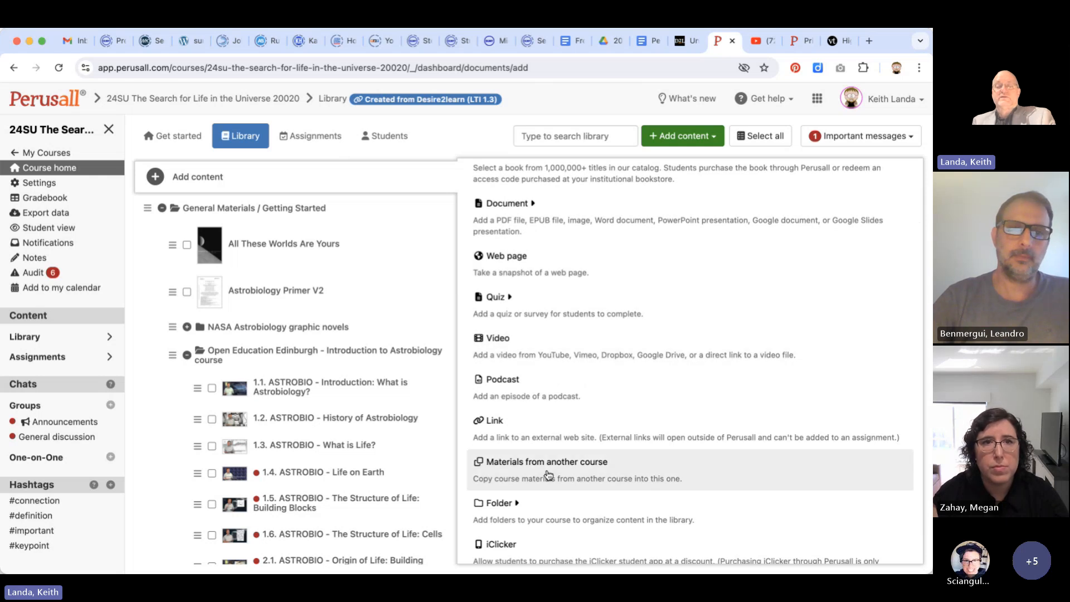
scroll(549, 475, up, 2)
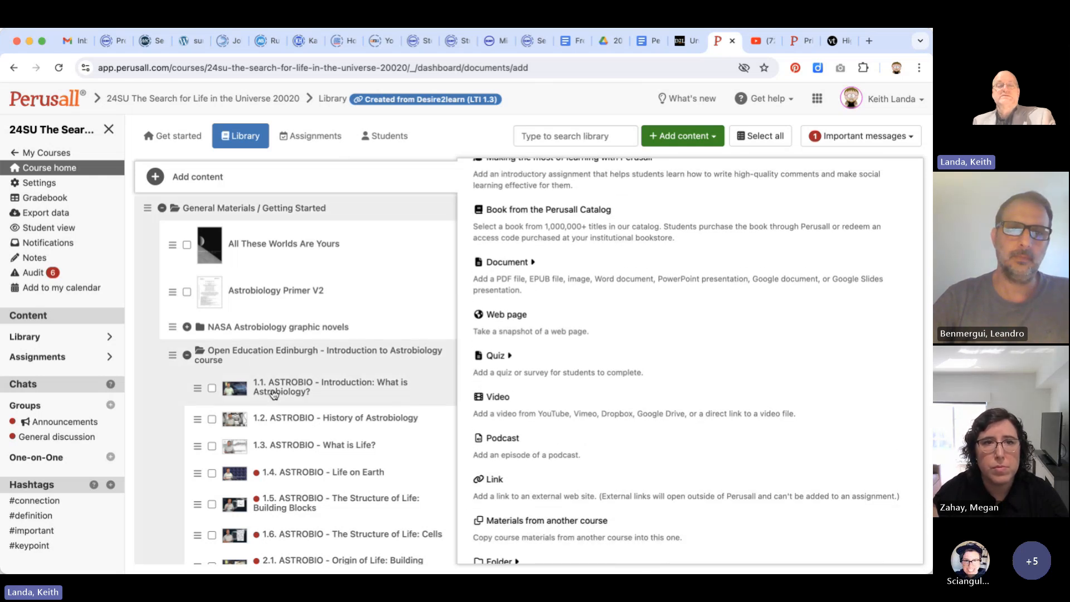
scroll(275, 399, down, 3)
scroll(274, 398, up, 3)
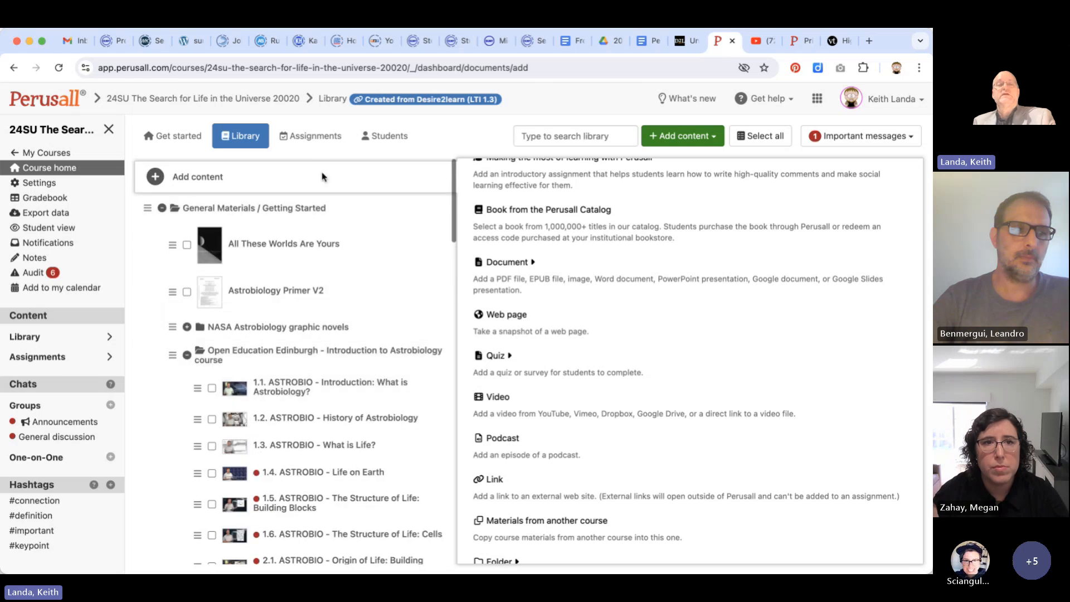
Show the details of the "What is Astrobiology?" assignment and examine its instructions, assigned library items and overall progress
click(316, 140)
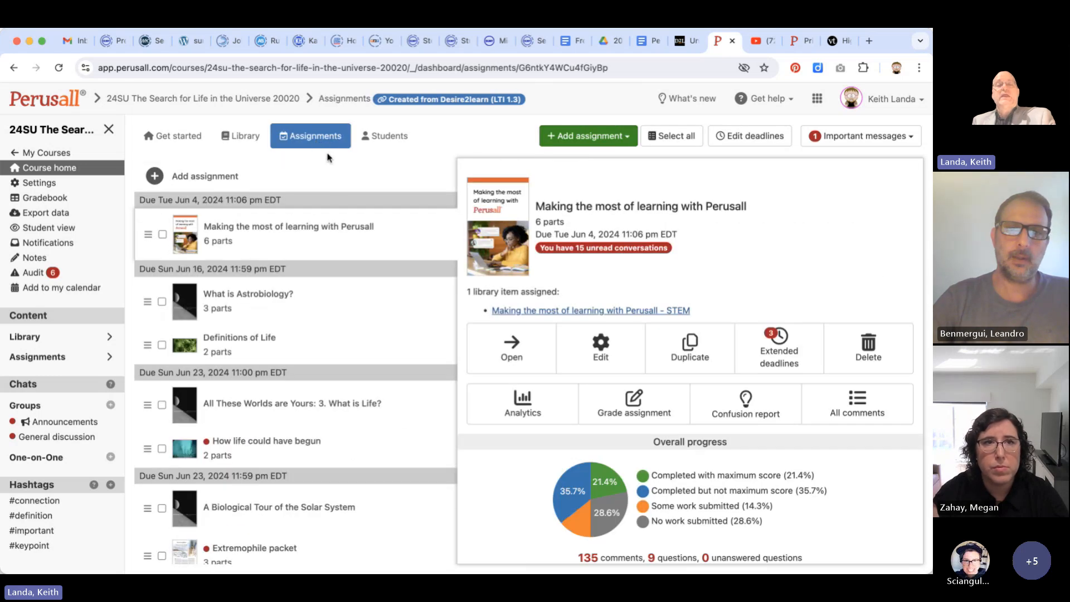
click(261, 294)
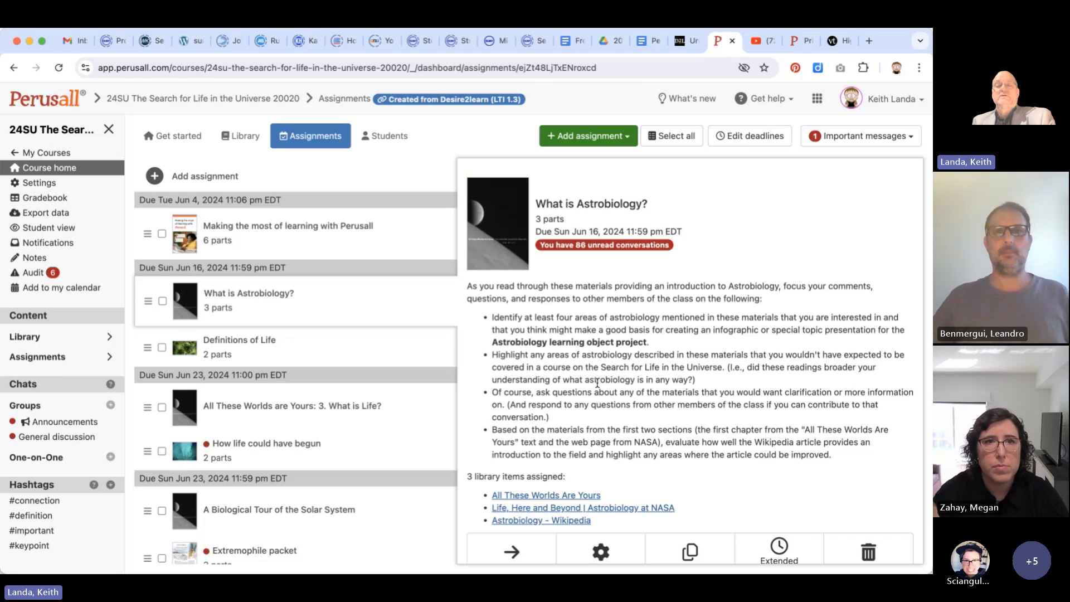
scroll(597, 384, down, 6)
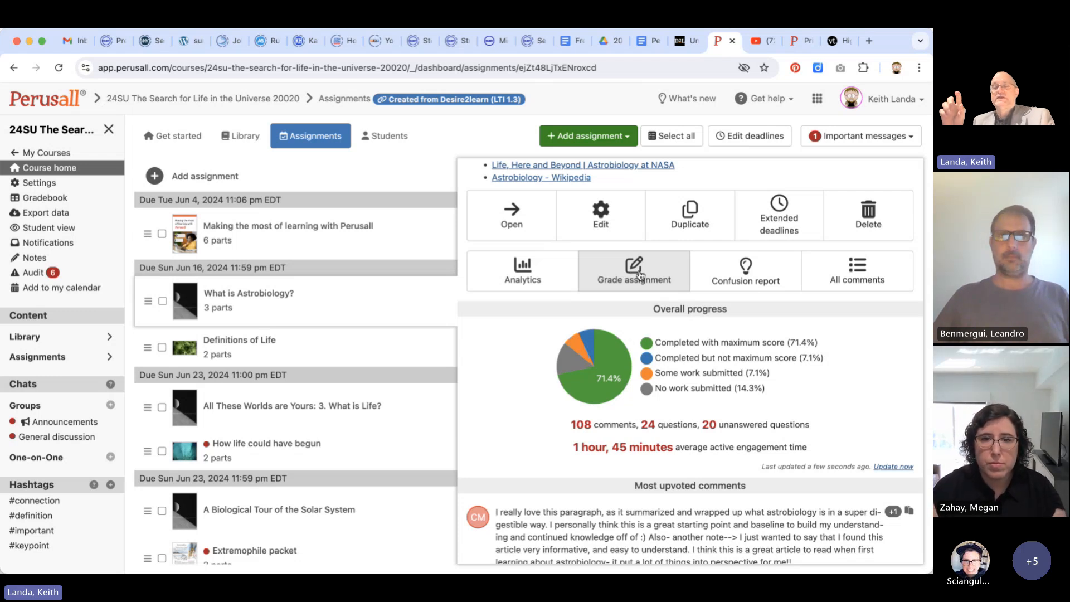
scroll(640, 276, up, 2)
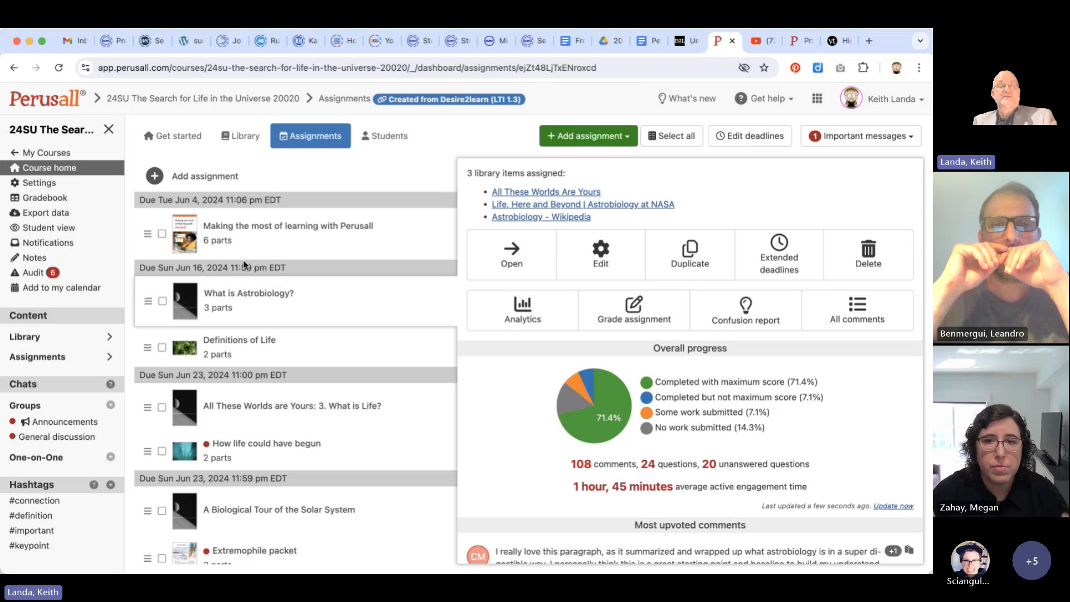
Look through the list of current and archived Perusall courses, and close Perusall to return to the Brightspace home page
click(56, 152)
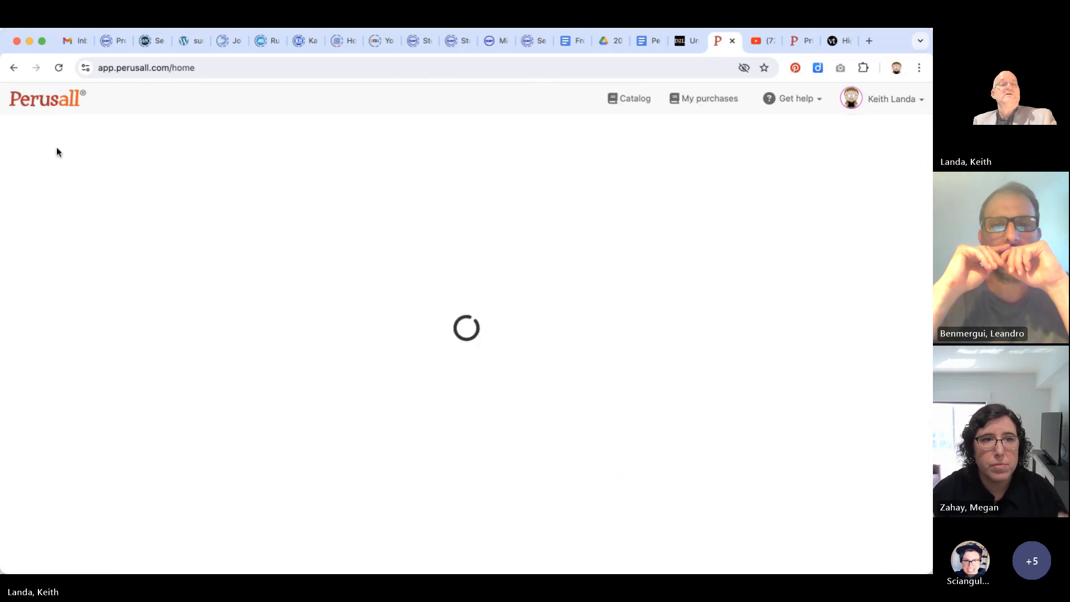
scroll(322, 337, down, 2)
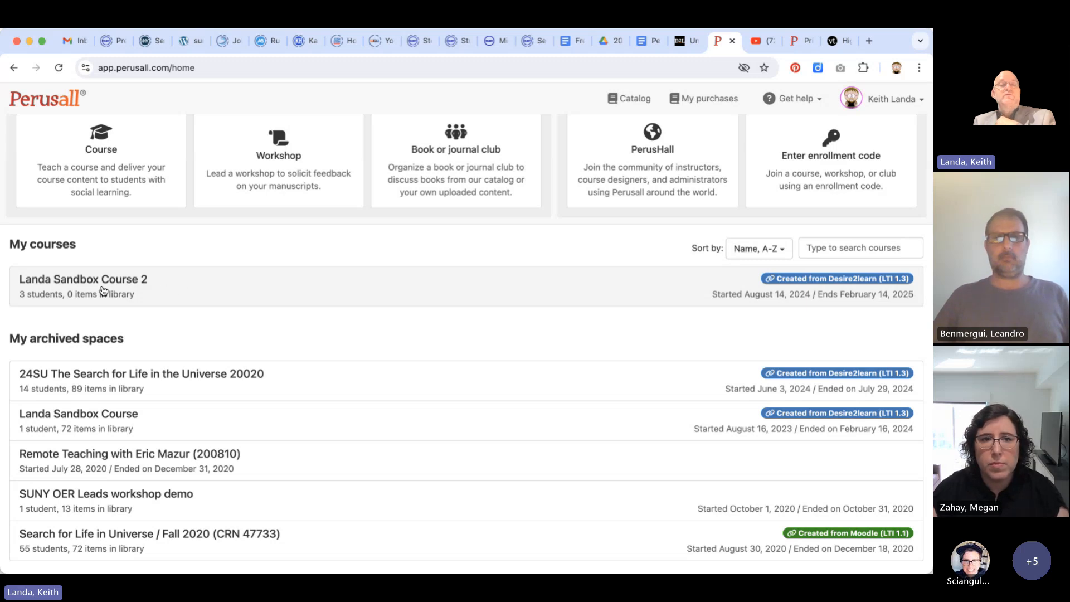
click(732, 41)
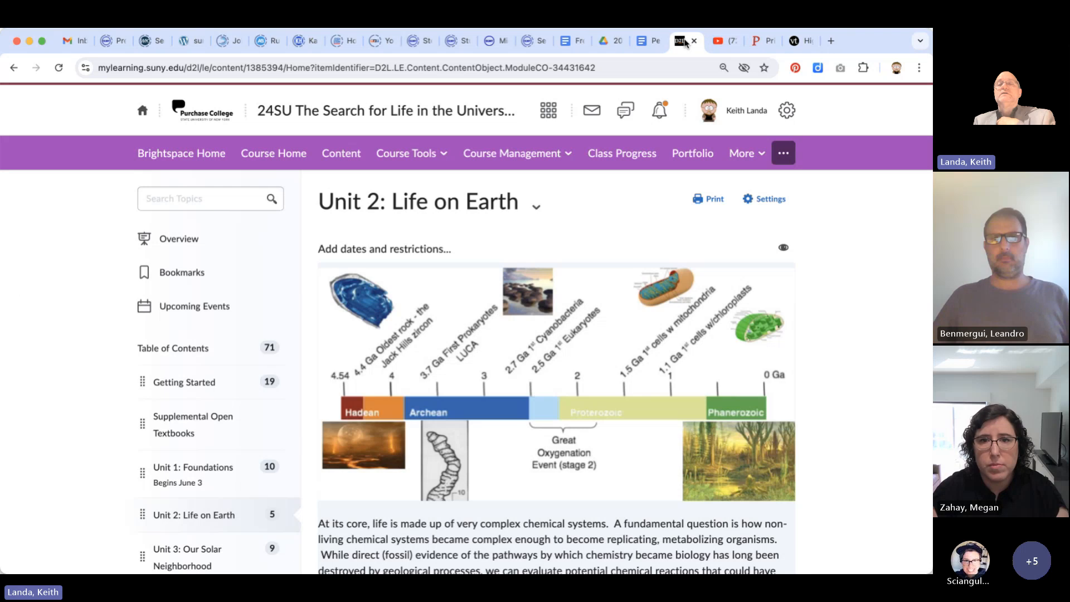
click(195, 159)
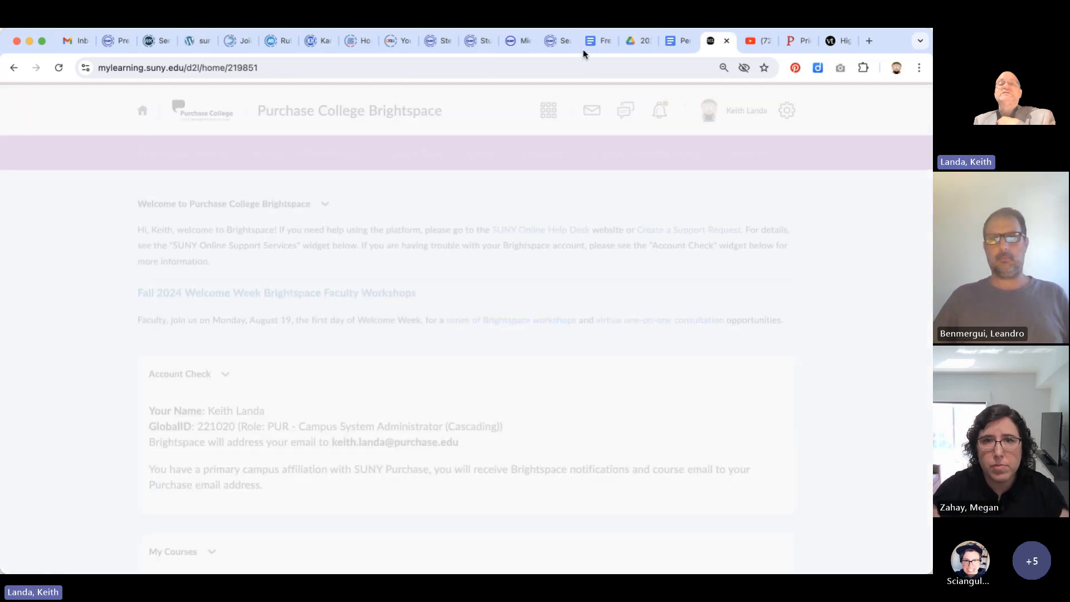
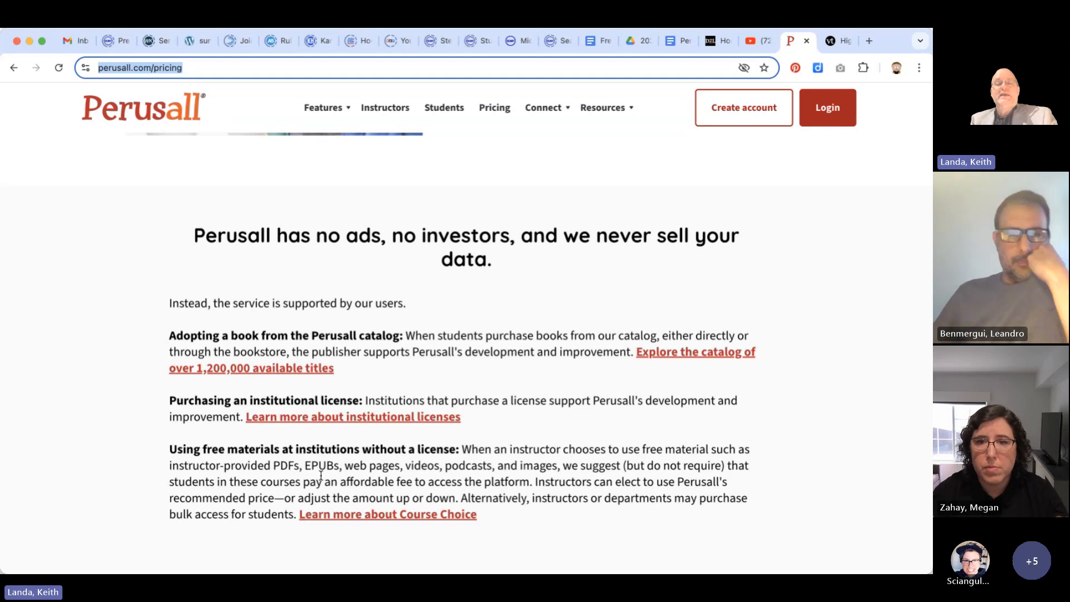
Read the Perusall pricing page's explanation of book adoption, institutional licenses and using free materials without a license
scroll(321, 477, down, 3)
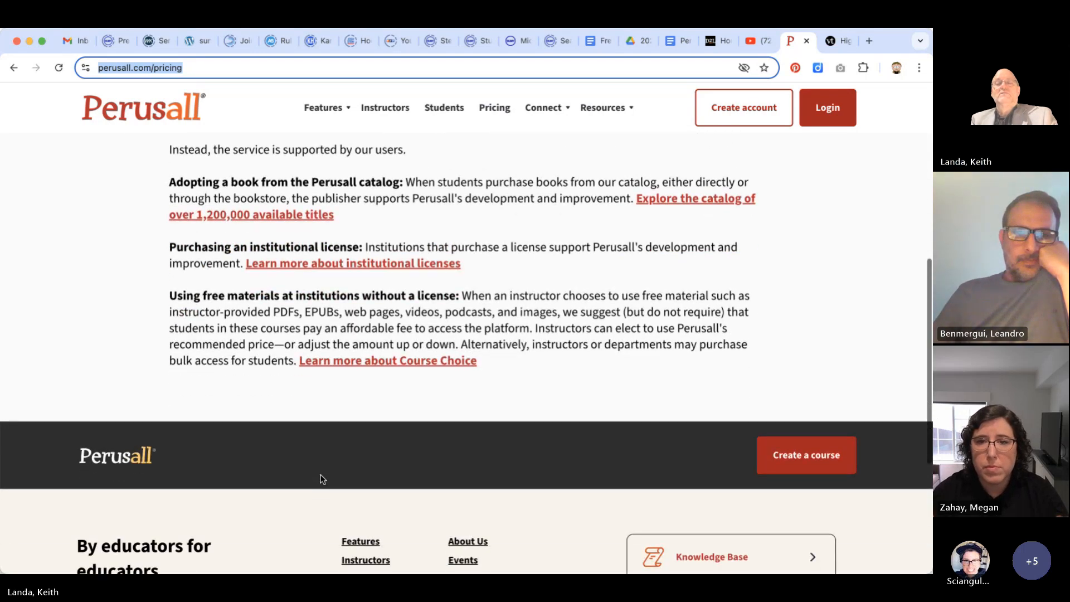
scroll(321, 477, down, 1)
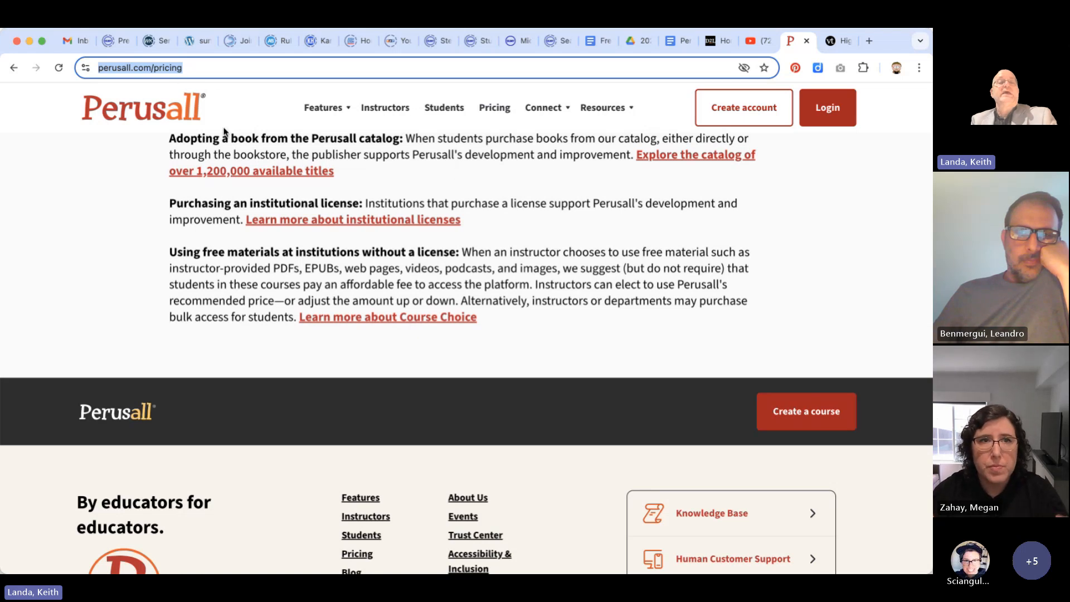
scroll(292, 250, up, 2)
scroll(292, 249, down, 2)
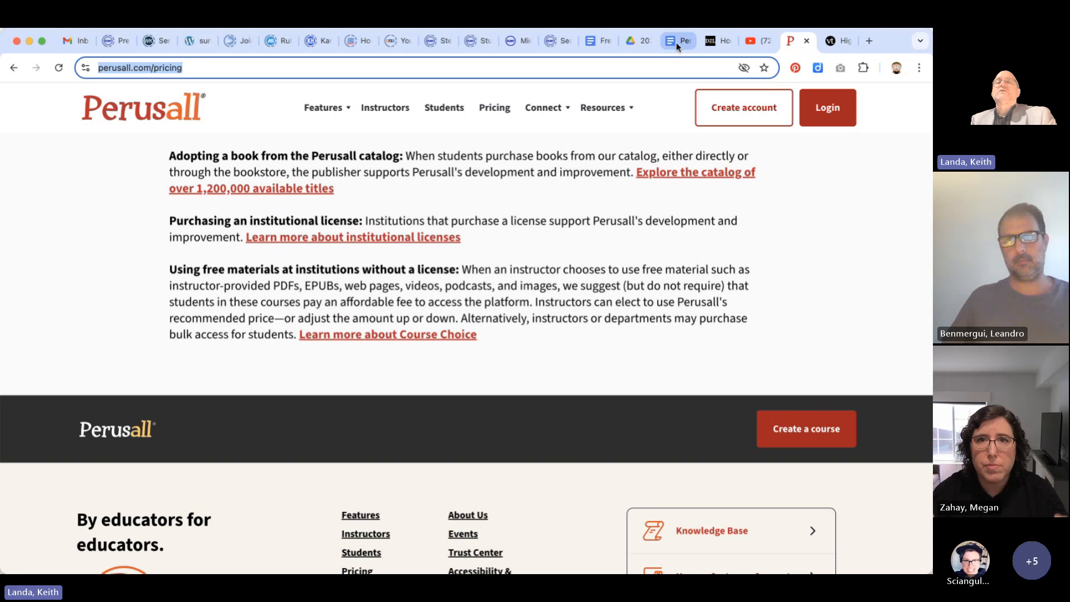
Switch to the Brightspace home page and open Sandbox Course 3 from the pinned courses
click(716, 42)
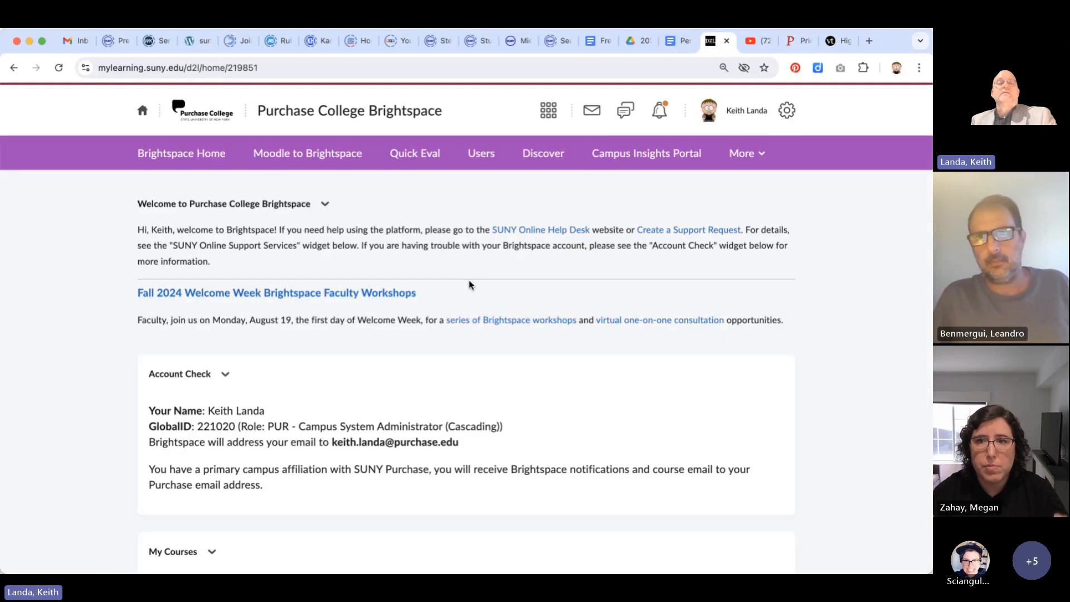
scroll(470, 285, down, 5)
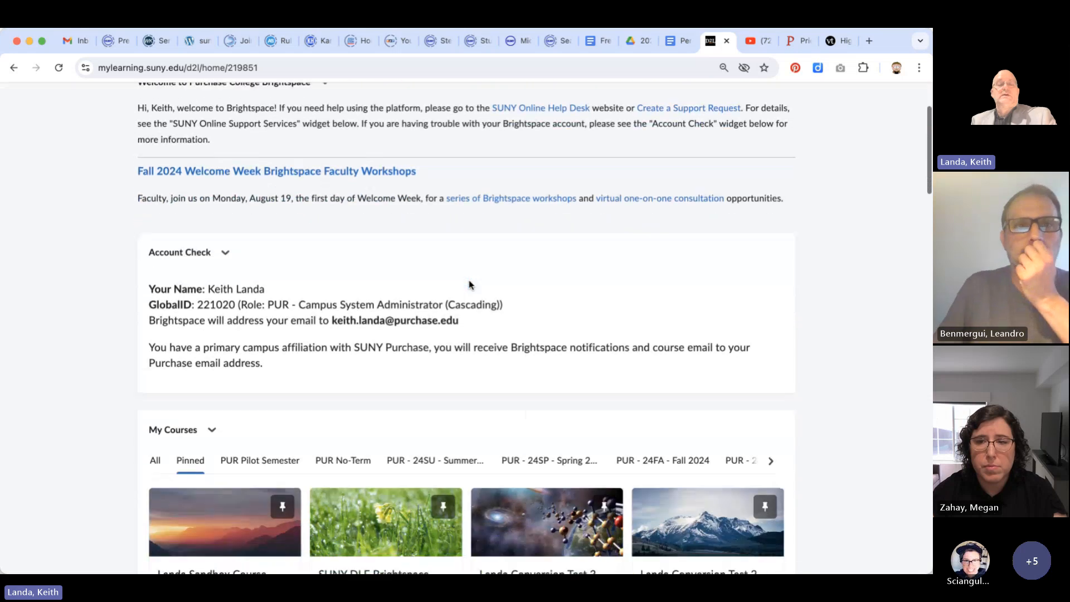
scroll(469, 285, down, 5)
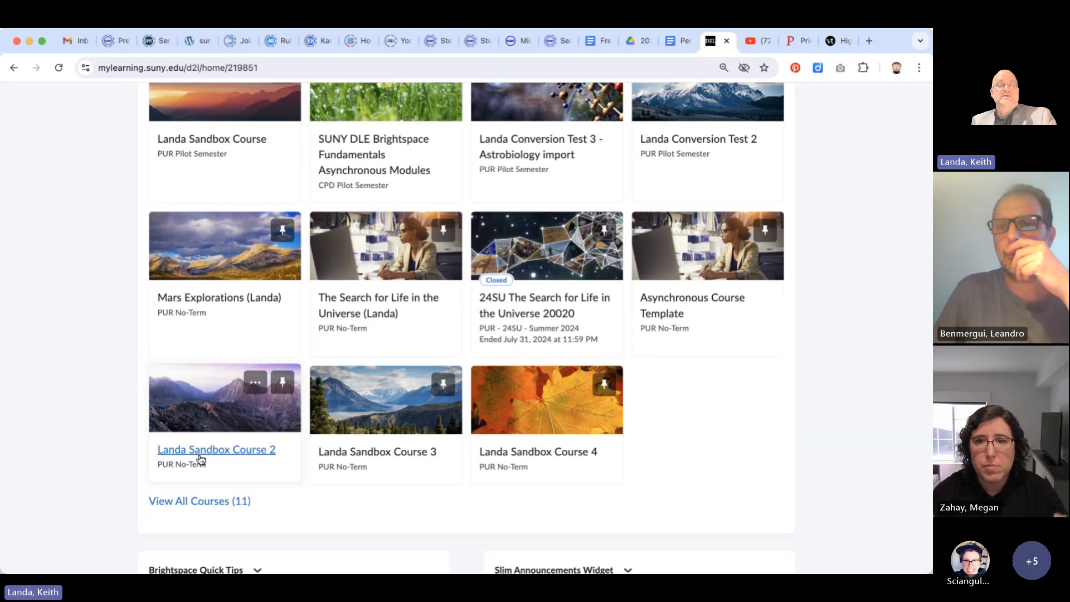
click(384, 455)
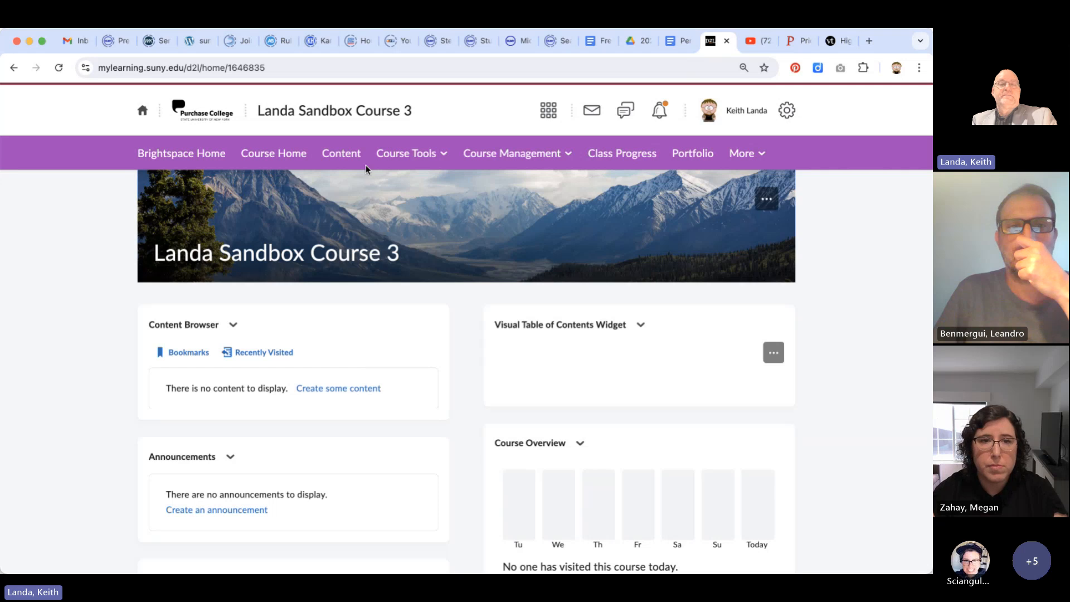
Add a module named "Unit 1" to the sandbox course's content
click(342, 154)
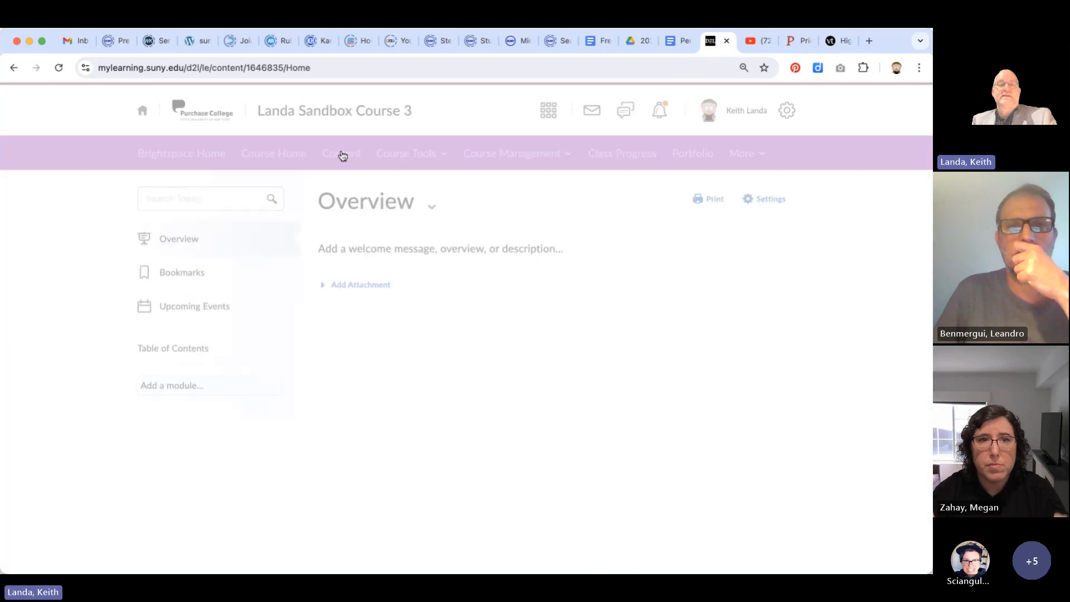
click(205, 390)
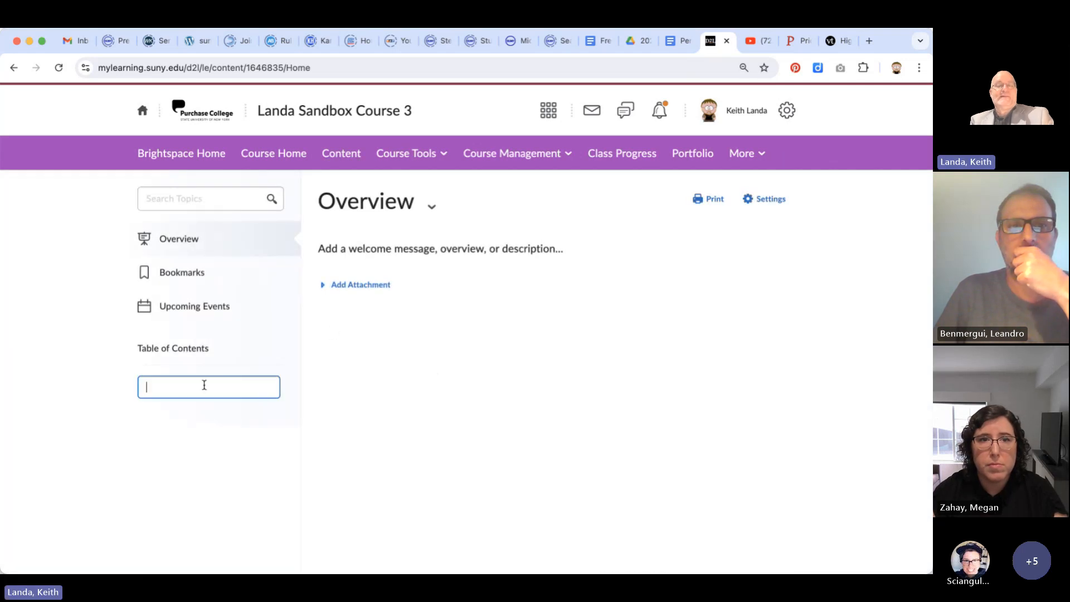
text(Un)
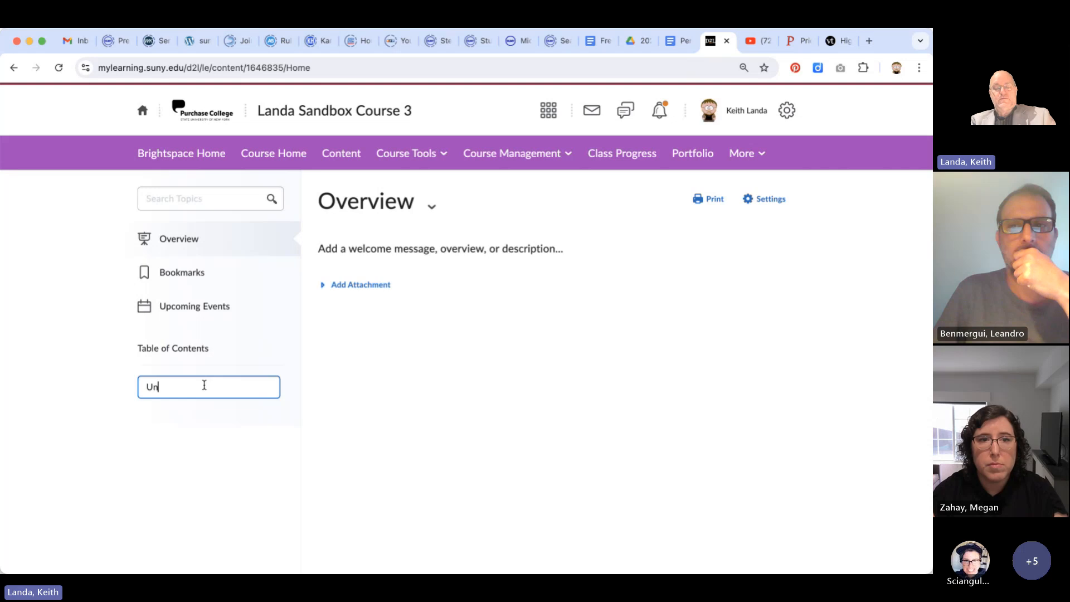
text(it 1)
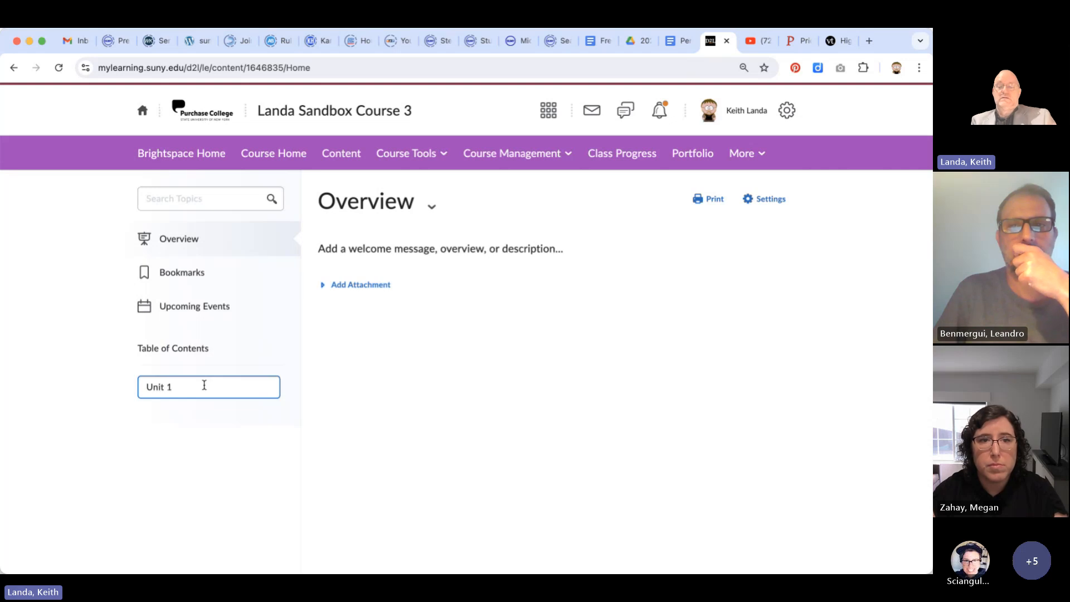
key(Return)
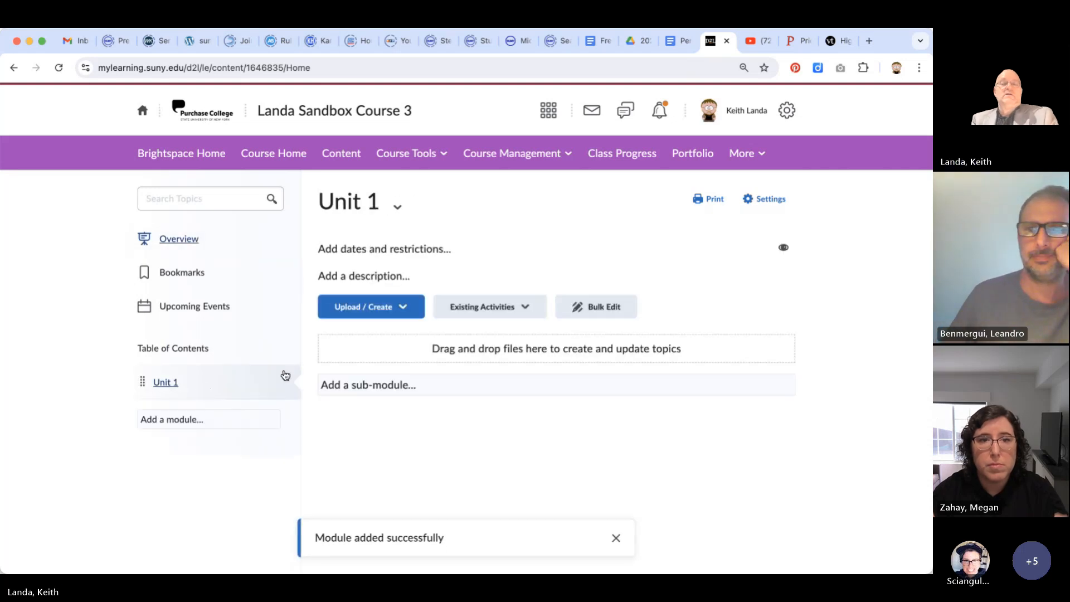
Launch Perusall from the sandbox course's home page and begin its setup with an empty course
click(273, 154)
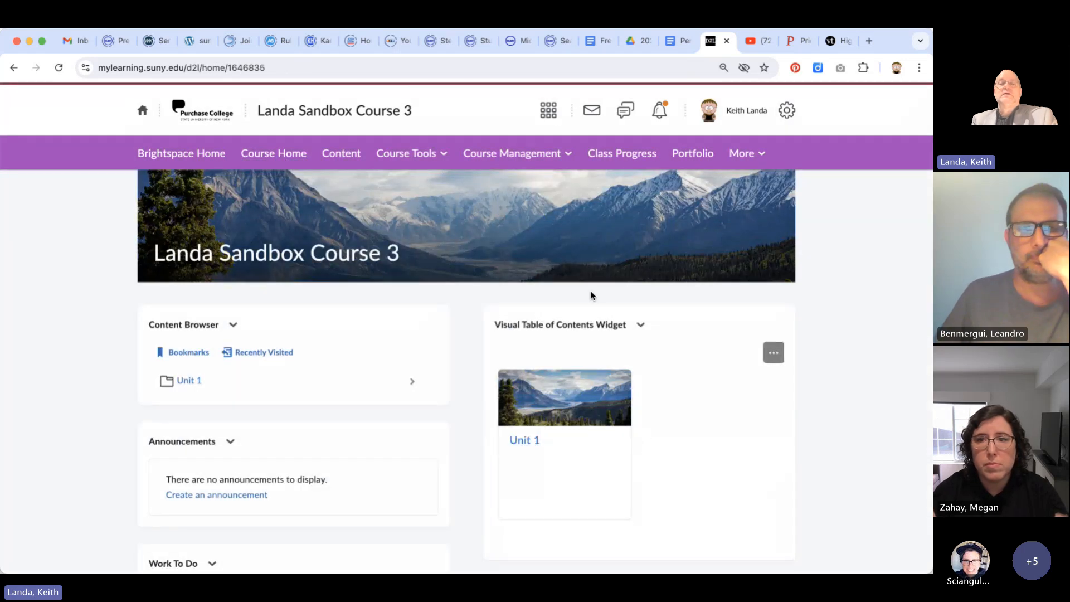
click(410, 161)
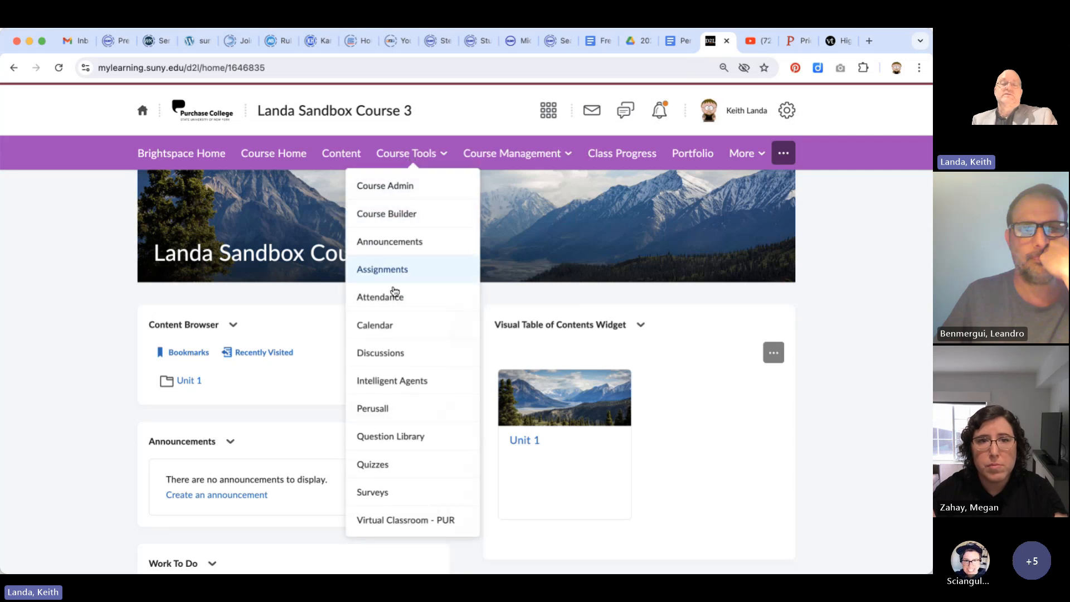
click(382, 413)
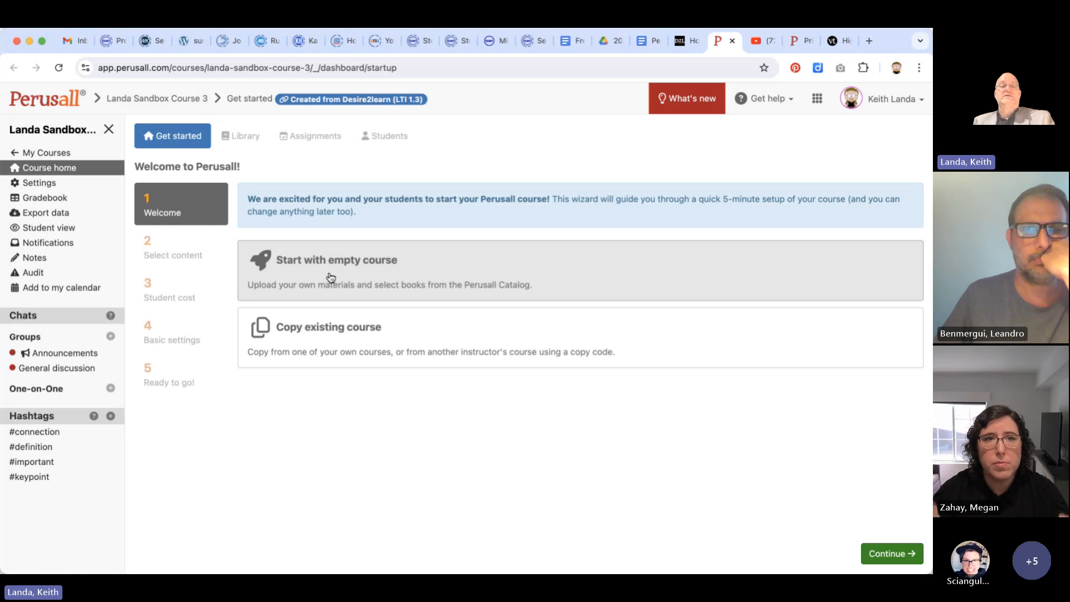
click(331, 278)
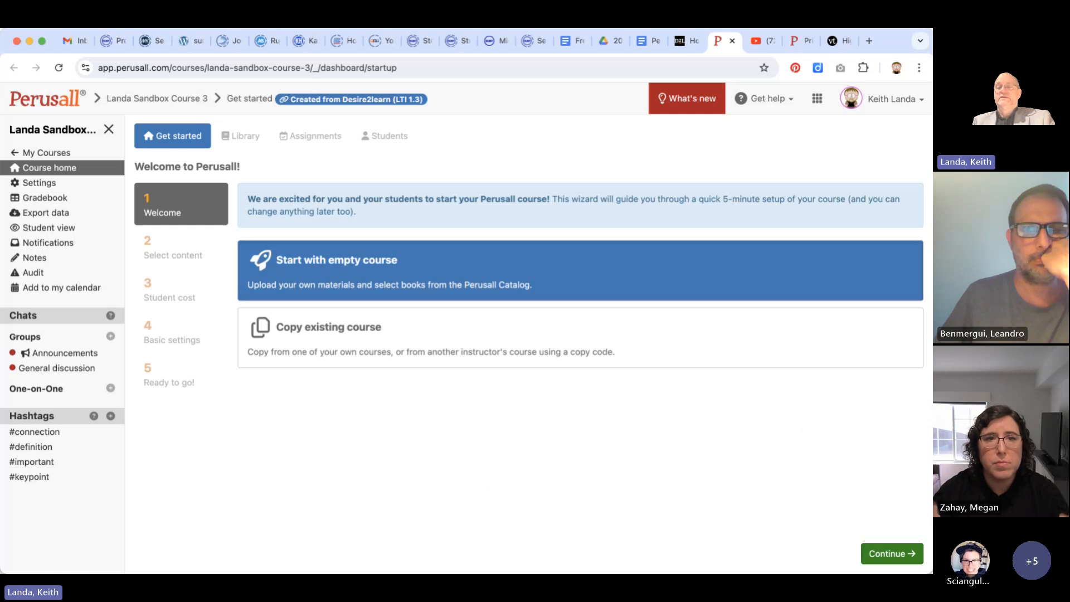
click(886, 545)
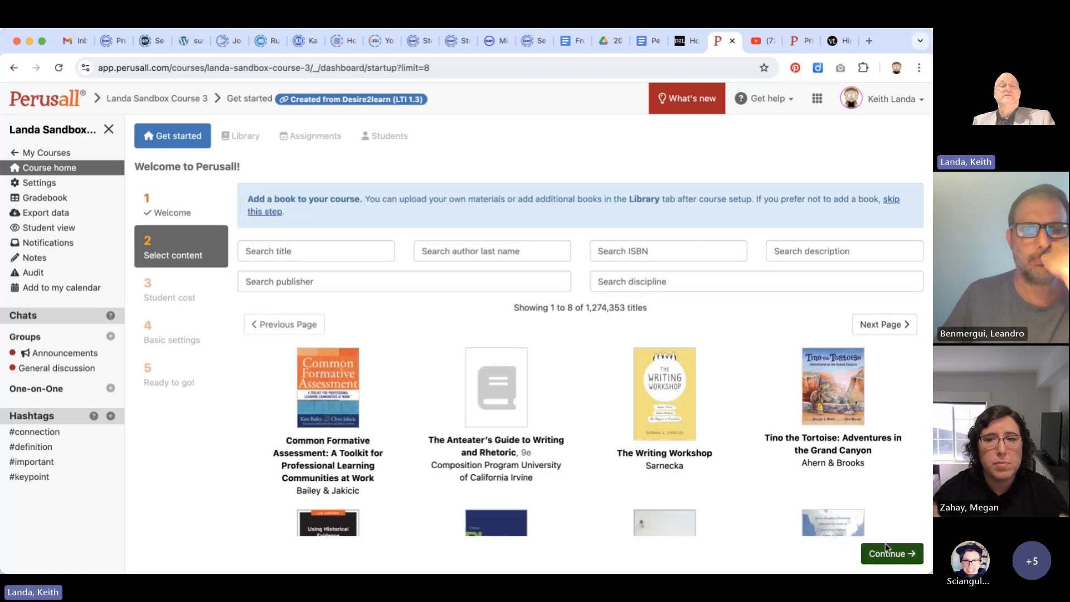
Browse the Perusall book catalog and search book descriptions for "astrobiology"
scroll(435, 327, down, 3)
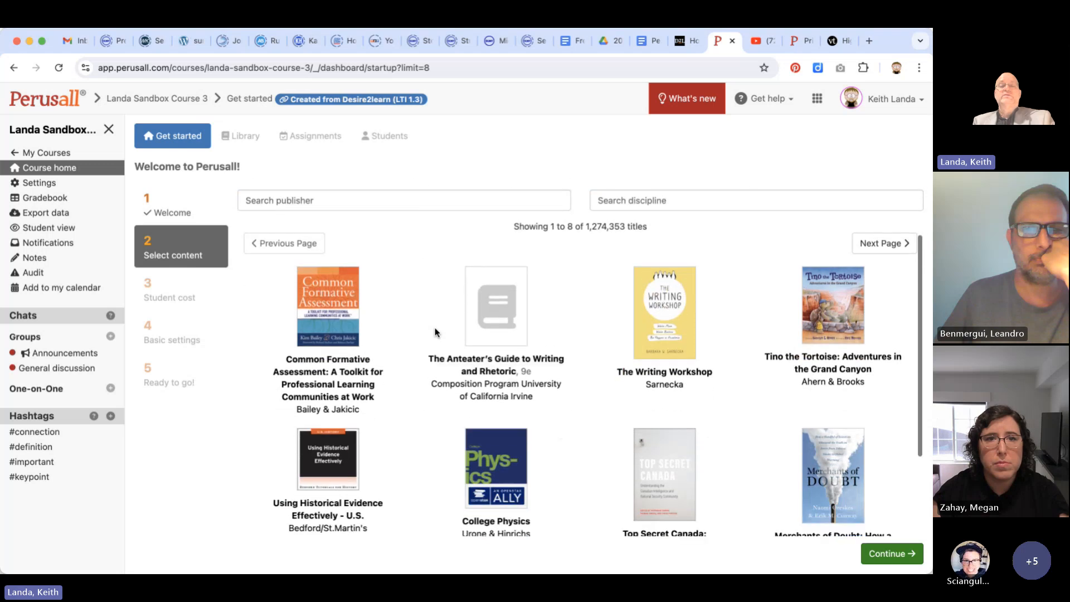
scroll(434, 333, down, 5)
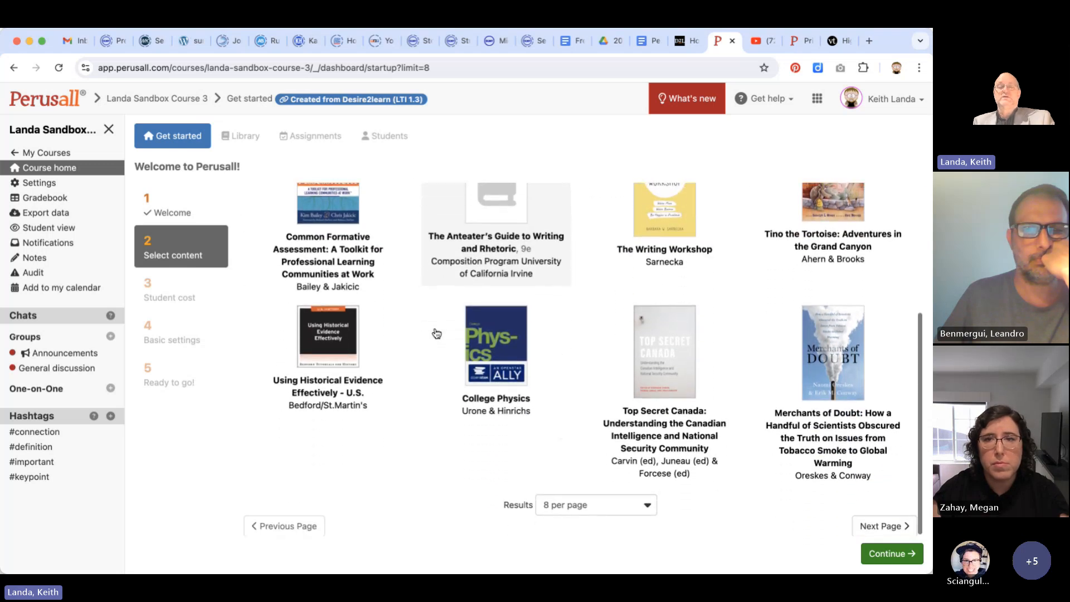
scroll(437, 334, up, 7)
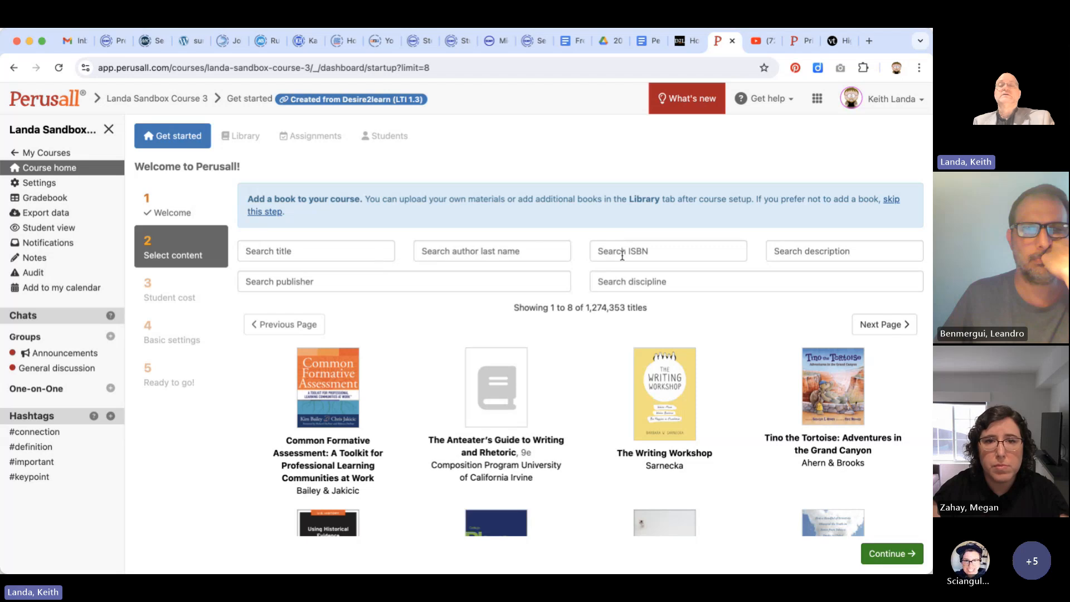
click(823, 249)
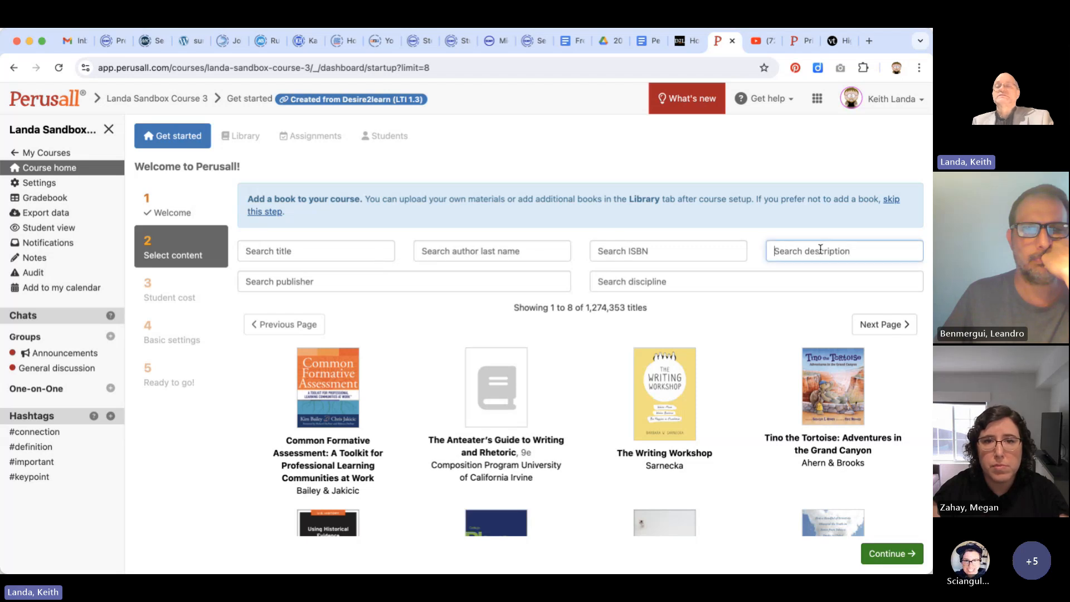
text(astro)
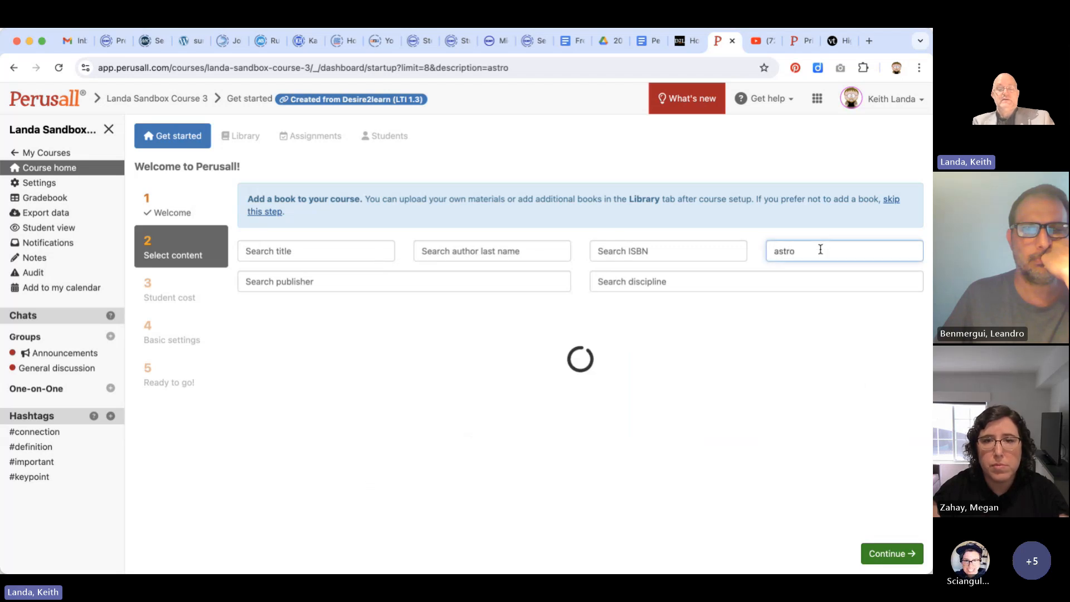
text(biology)
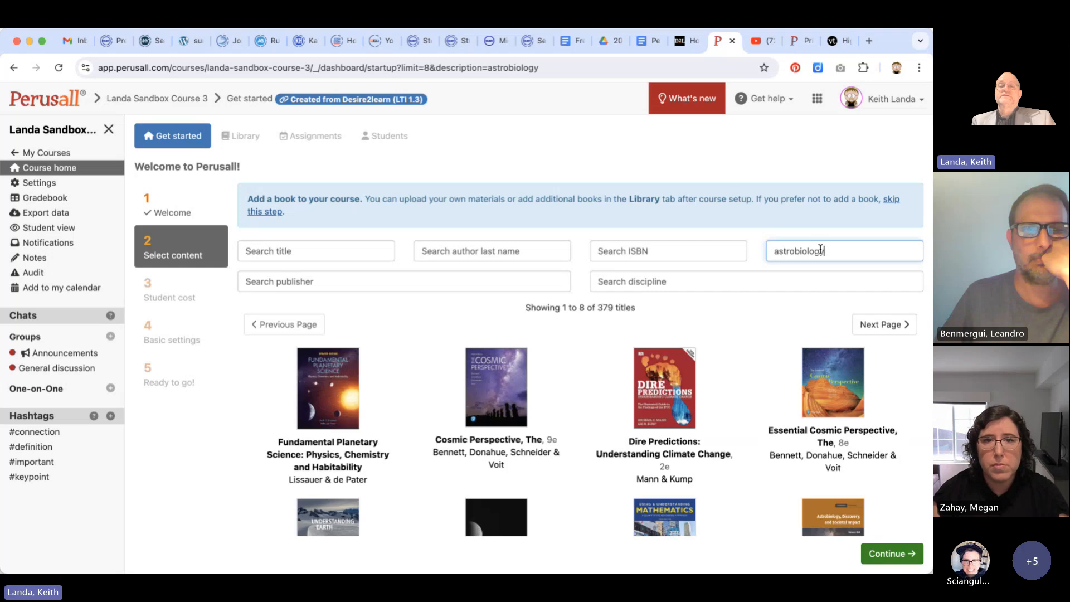
scroll(740, 324, down, 5)
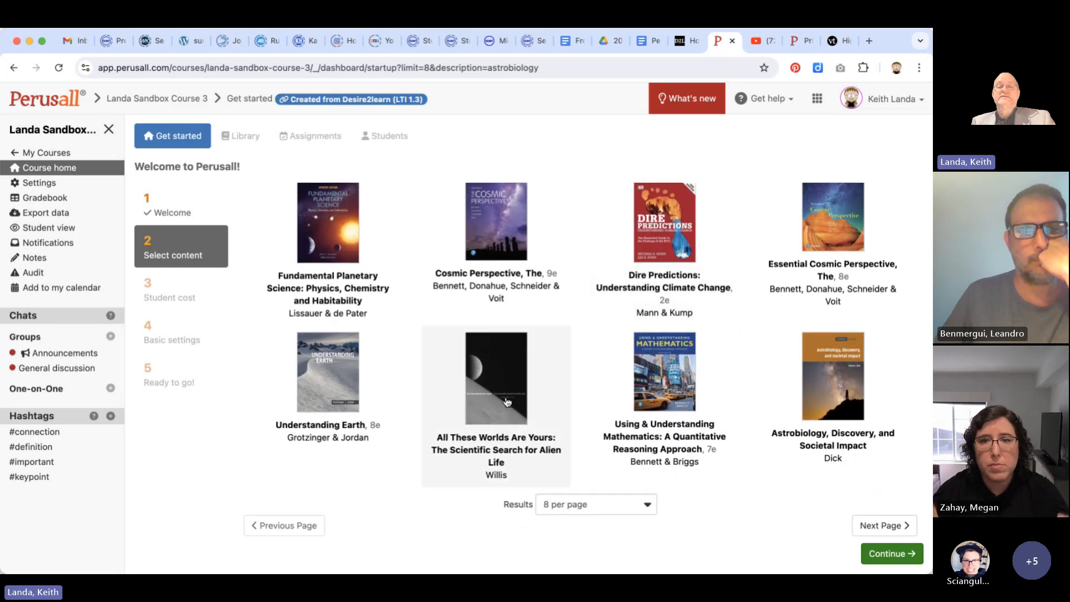
Examine the price, restrictions and description of "All These Worlds Are Yours: The Scientific Search for Alien Life", leaving the book unselected
click(499, 406)
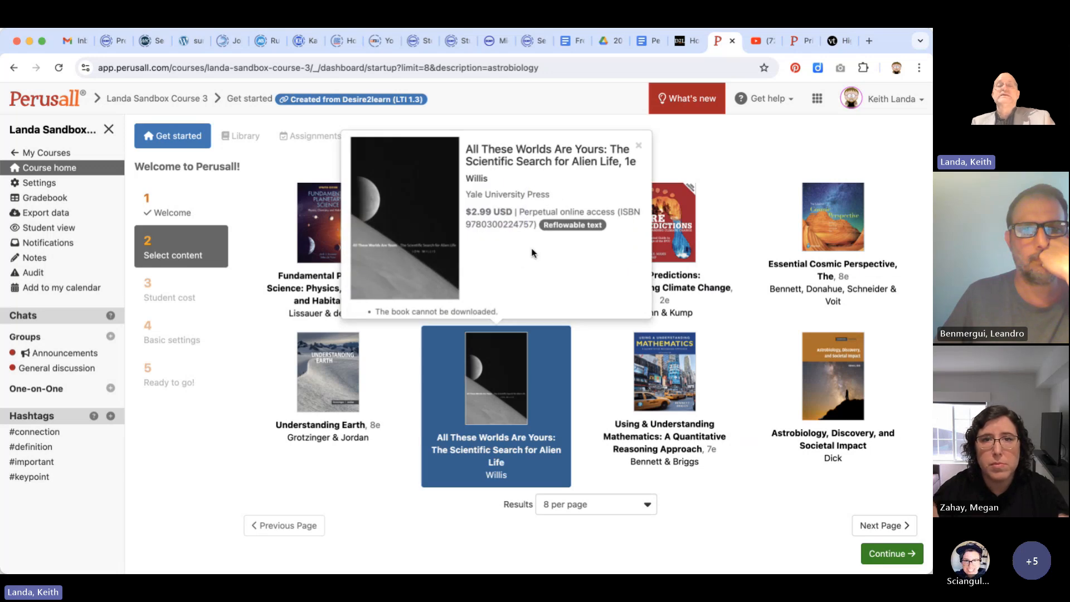
scroll(533, 253, down, 3)
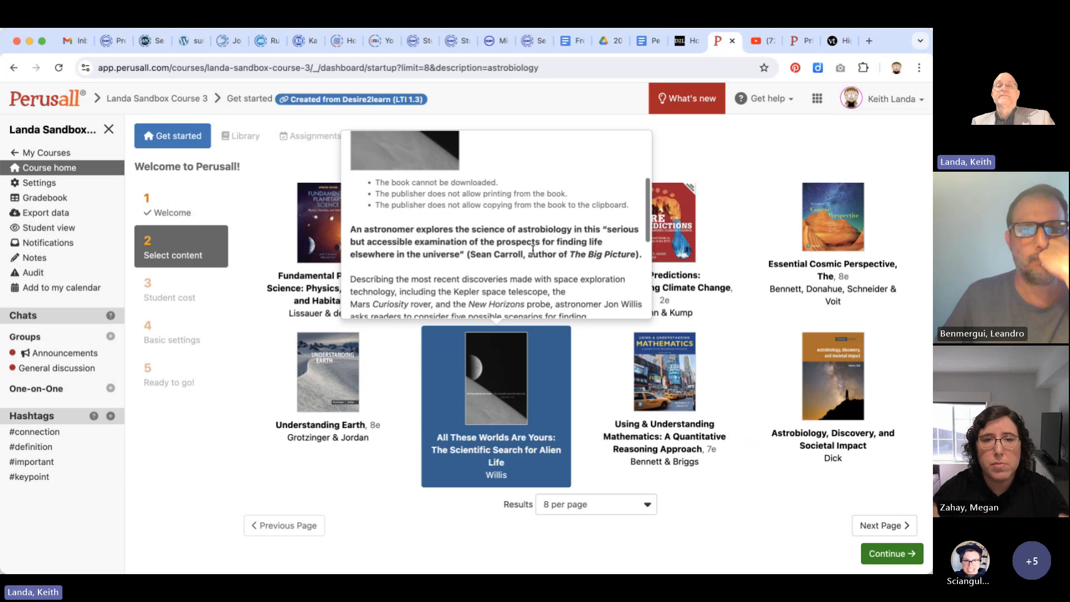
scroll(532, 250, down, 5)
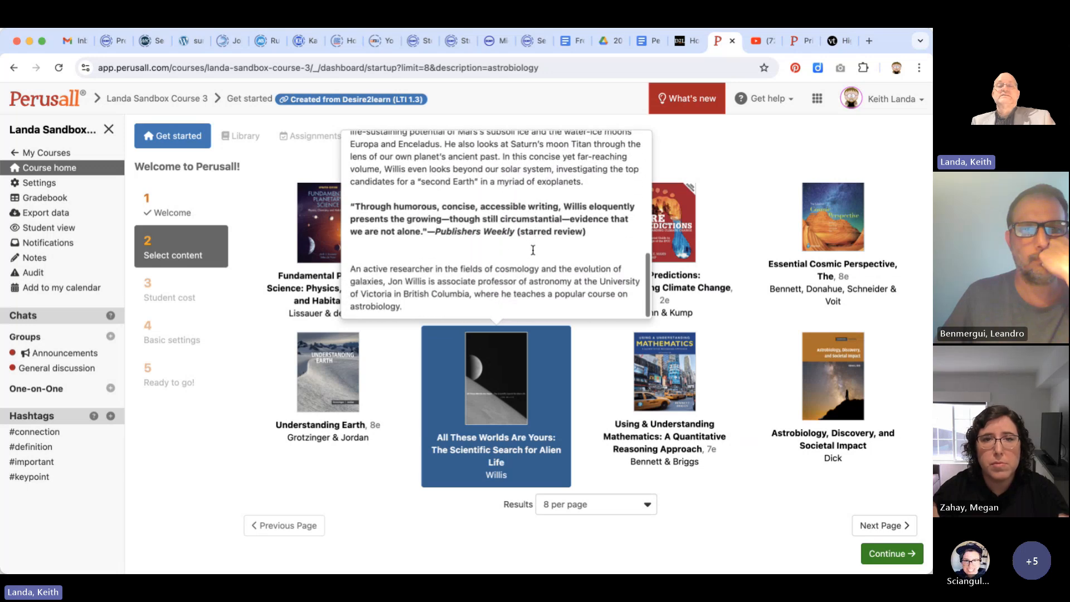
scroll(533, 250, up, 8)
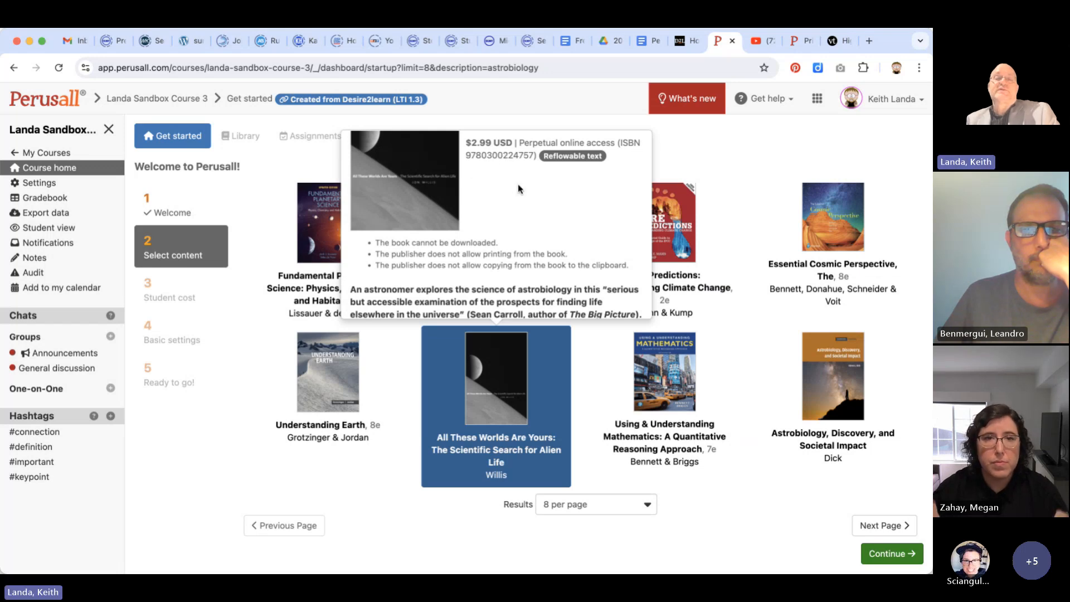
scroll(519, 189, down, 2)
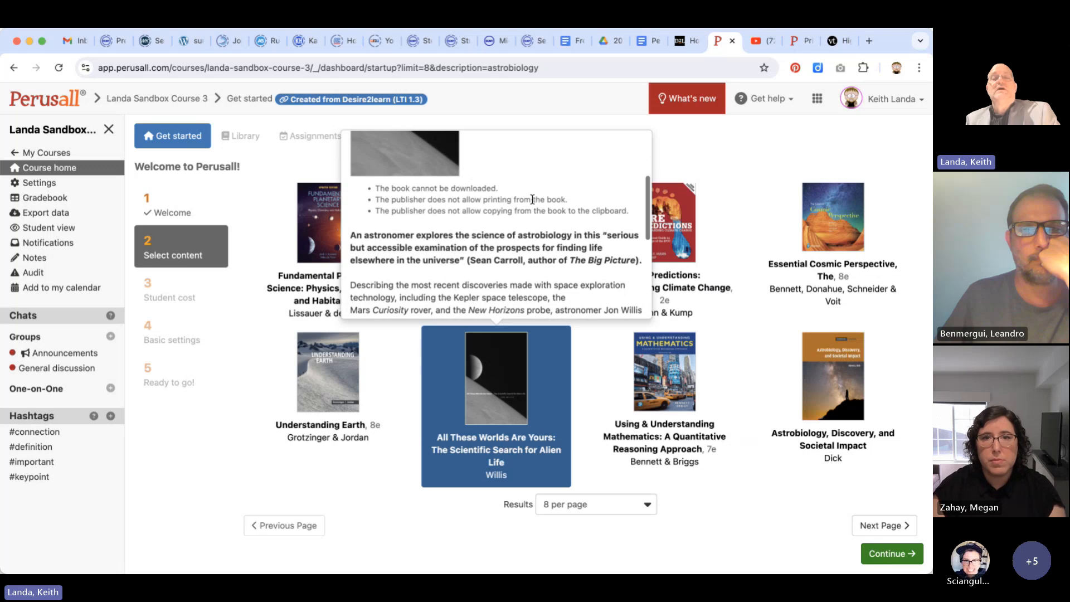
scroll(532, 198, down, 1)
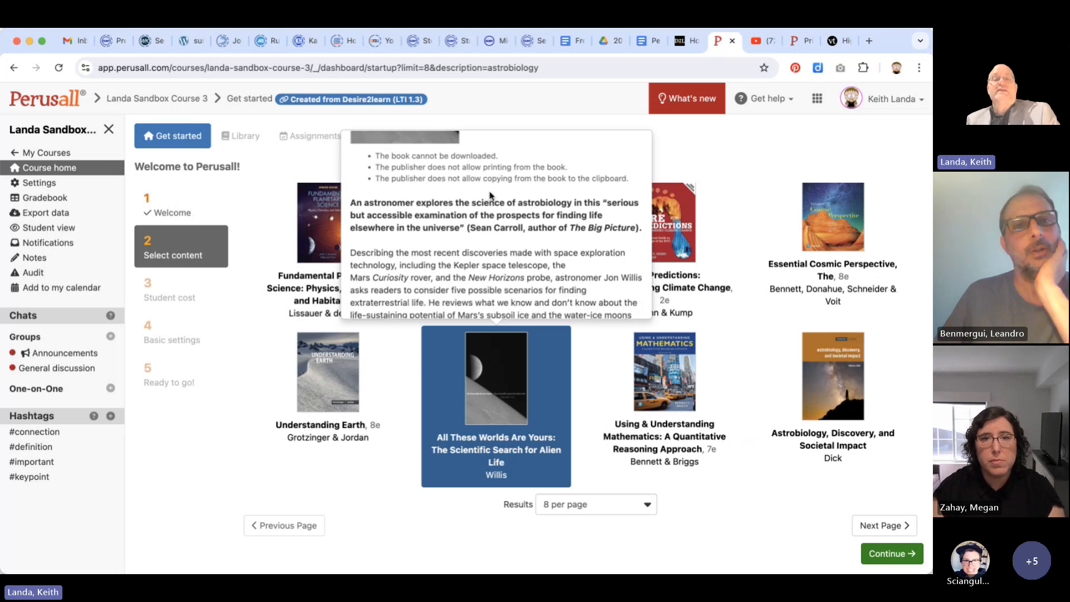
scroll(440, 249, down, 1)
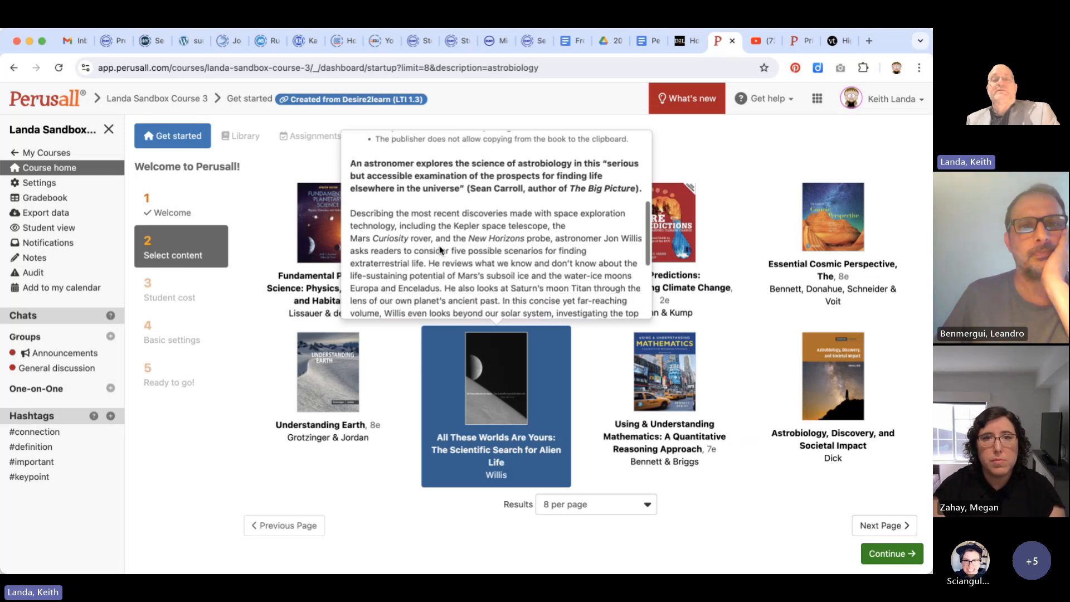
scroll(440, 249, down, 4)
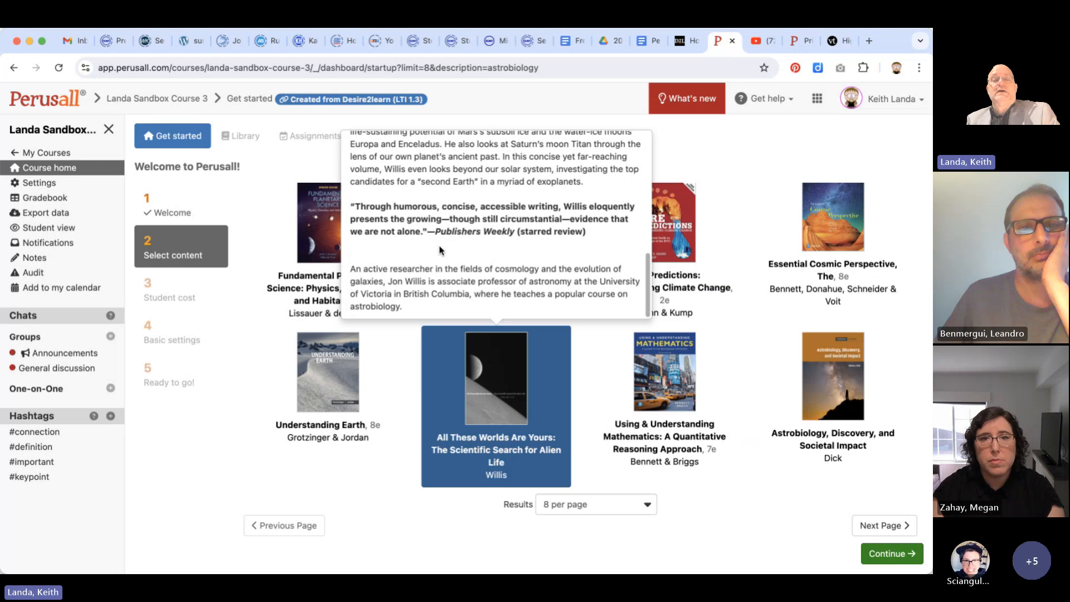
scroll(440, 249, up, 6)
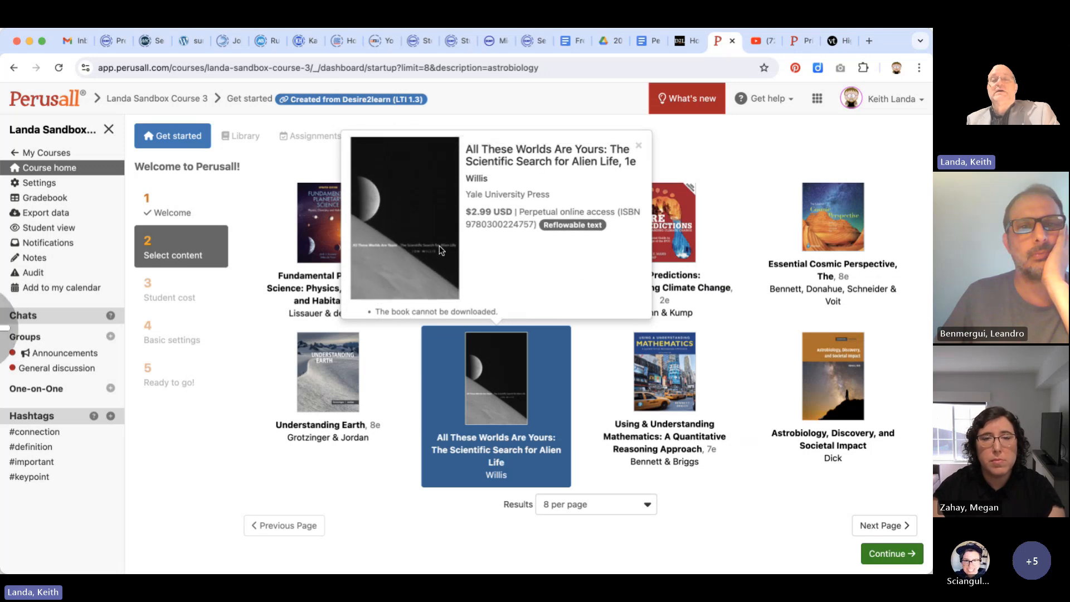
scroll(440, 249, down, 1)
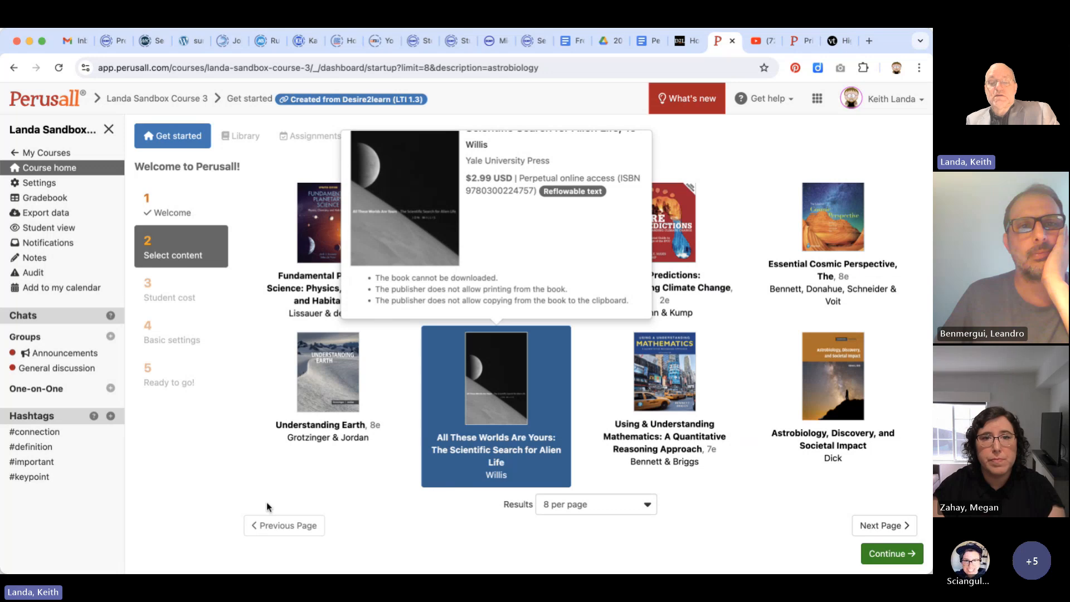
click(527, 474)
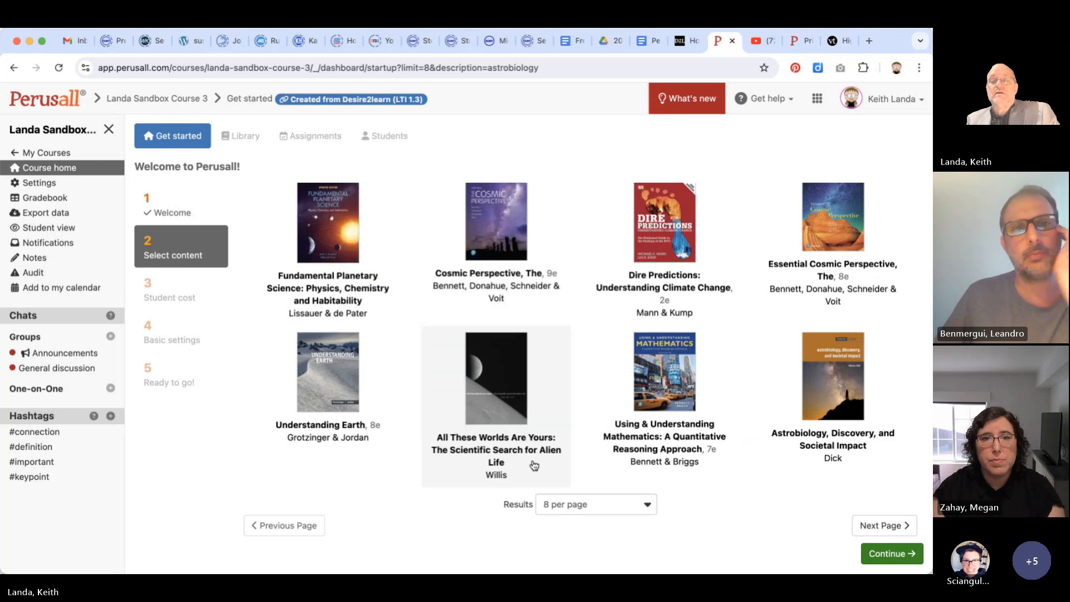
Adopt "All These Worlds Are Yours: The Scientific Search for Alien Life" as the course book after reviewing its details
click(541, 426)
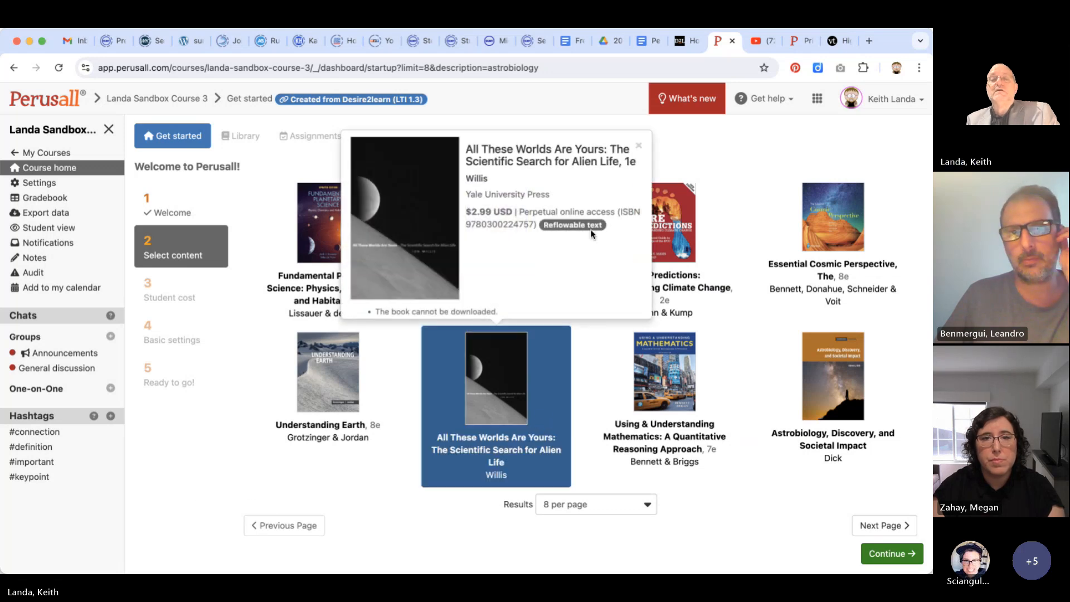
scroll(591, 231, down, 1)
scroll(590, 230, down, 5)
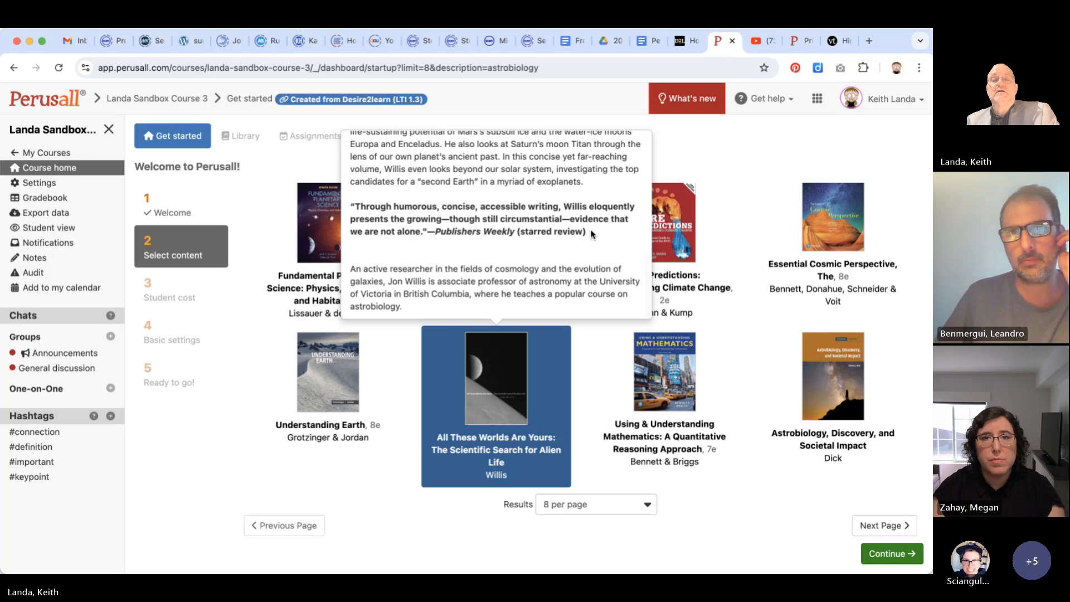
scroll(591, 229, up, 6)
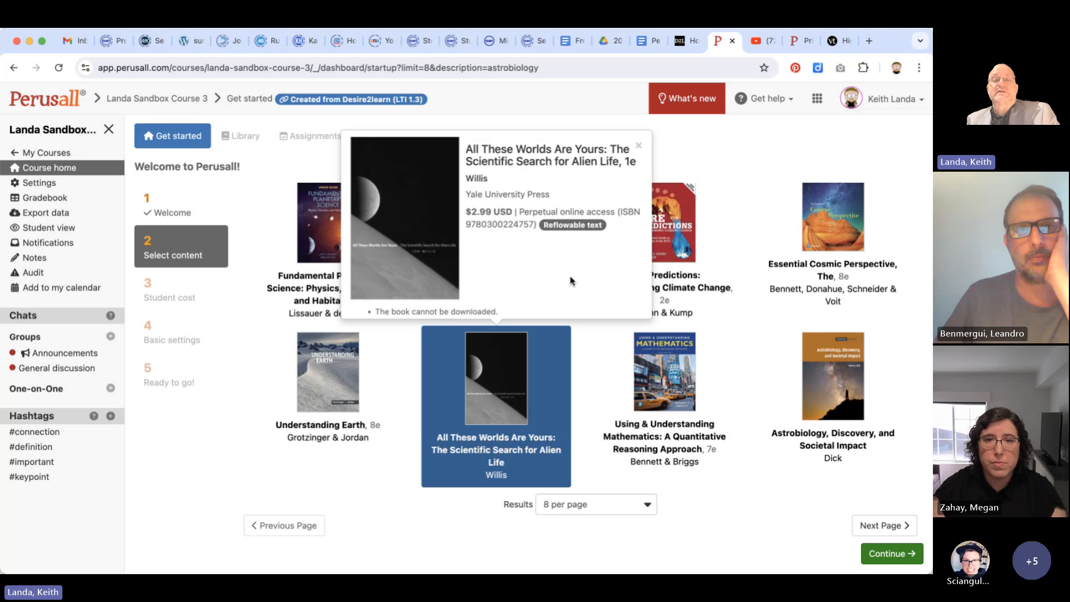
scroll(571, 280, down, 2)
scroll(571, 277, down, 5)
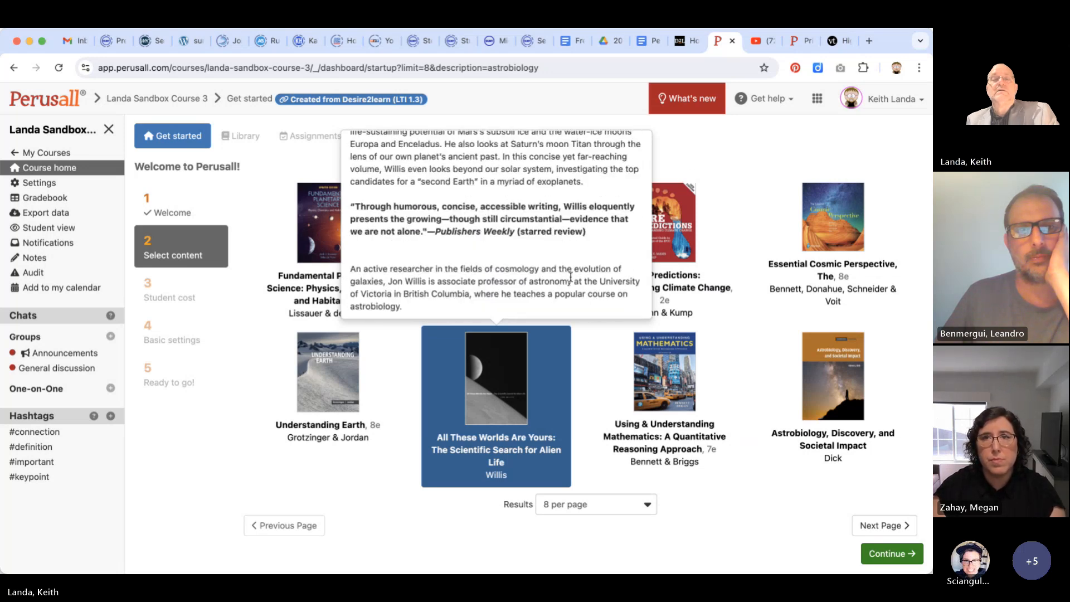
scroll(571, 277, up, 7)
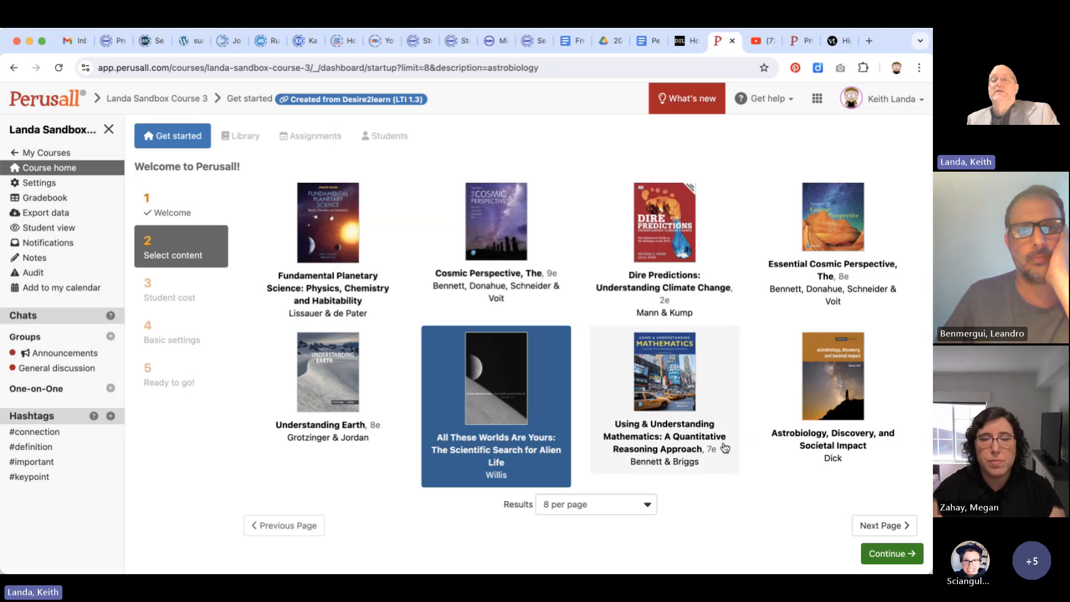
click(890, 555)
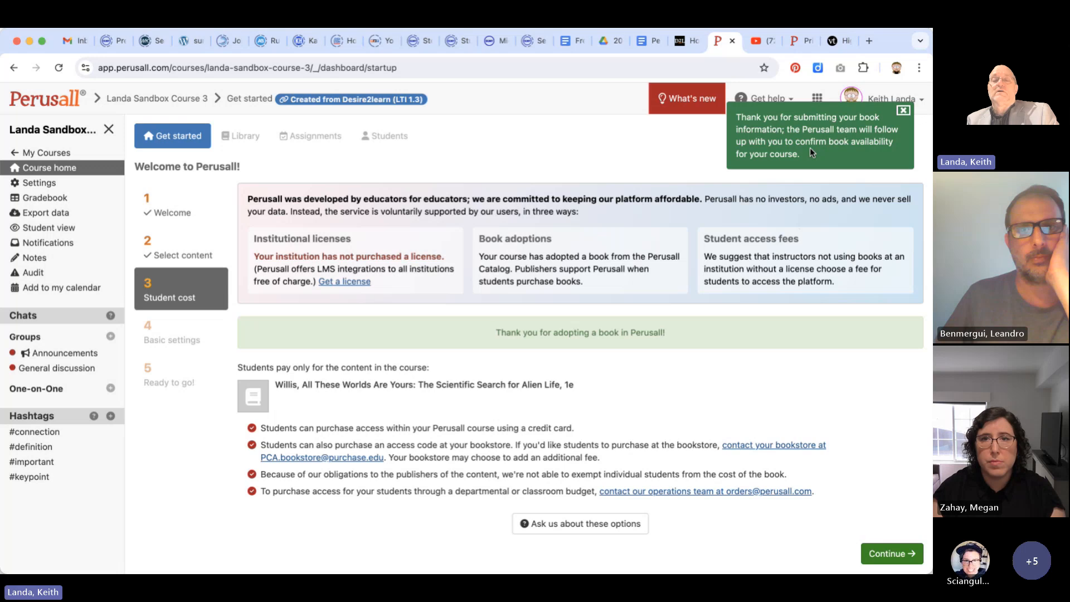
Proceed past the student cost information and set the course's department to Environmental Studies
scroll(466, 440, down, 1)
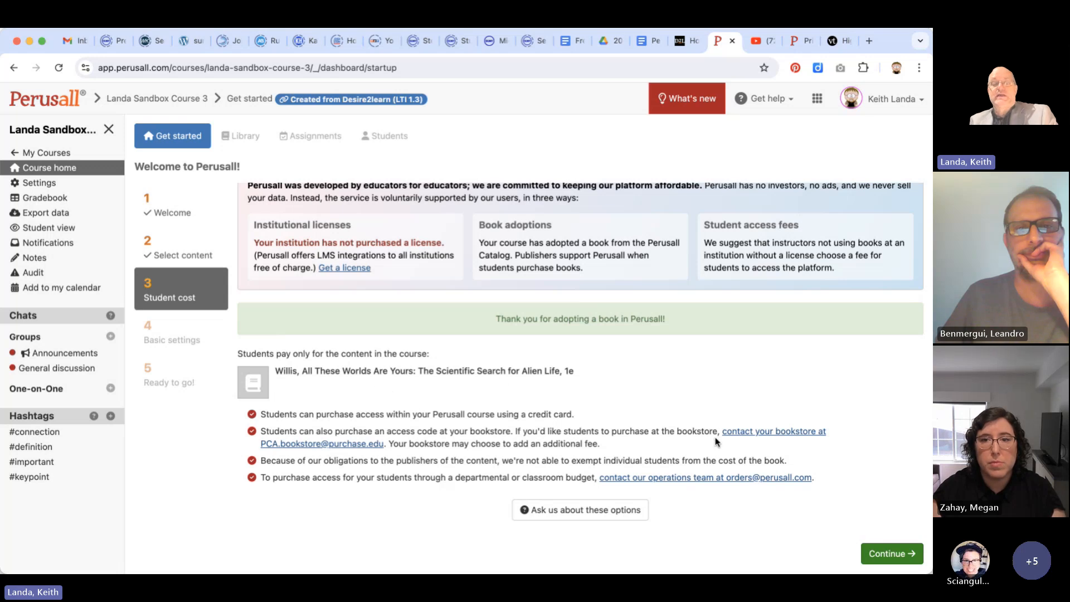
click(893, 552)
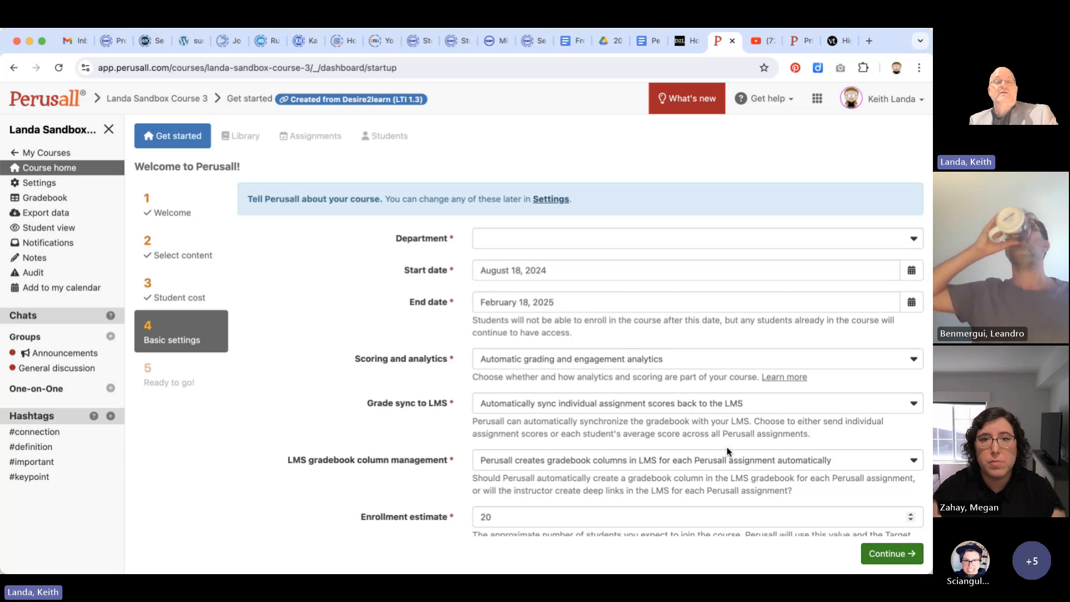
click(511, 241)
text(E)
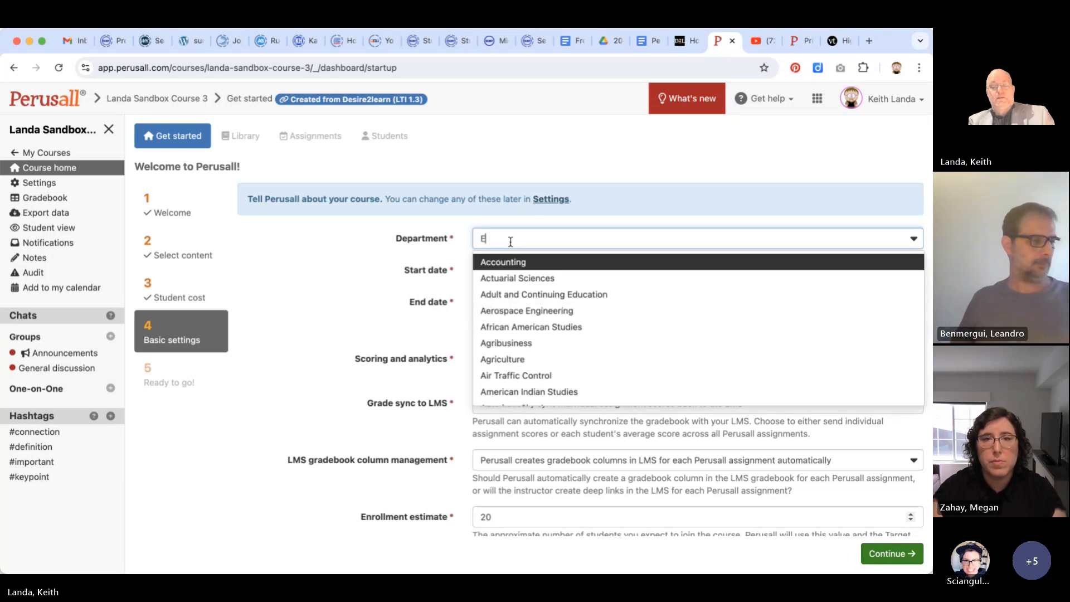
text(nvironmenta)
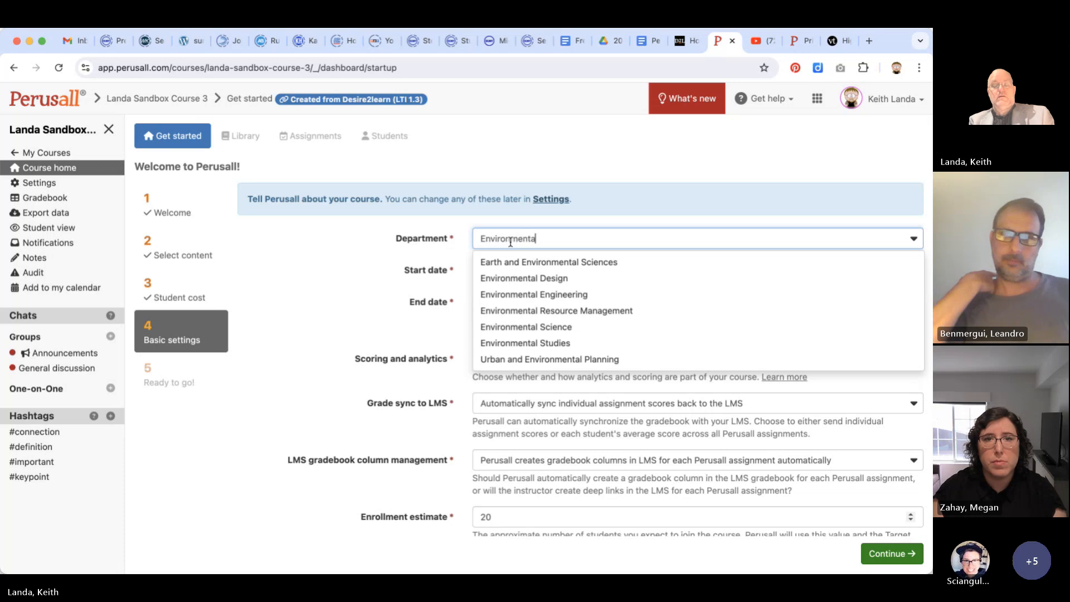
text(l S)
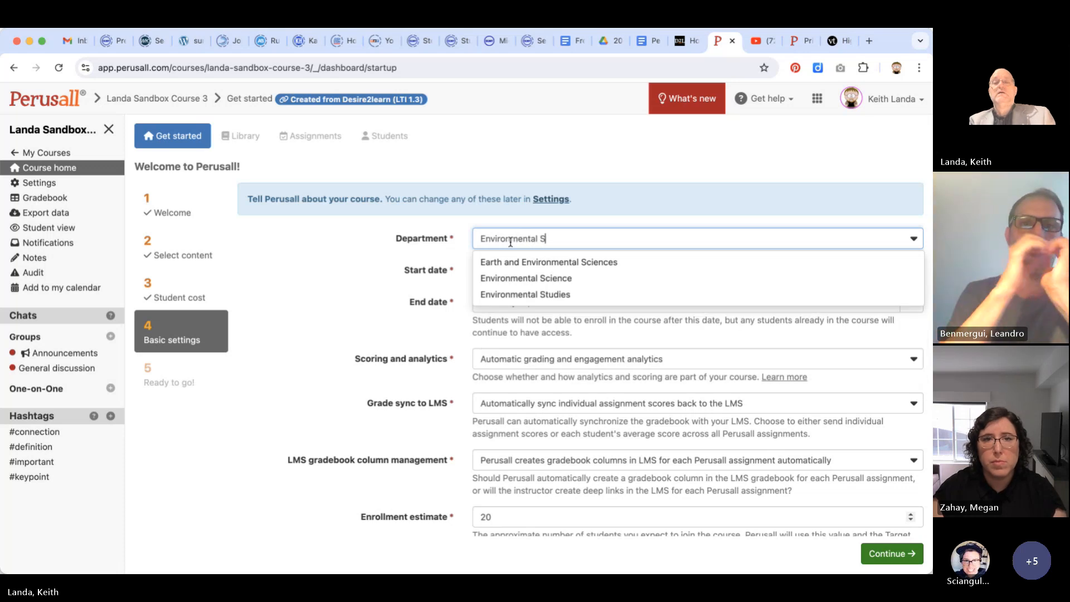
click(481, 294)
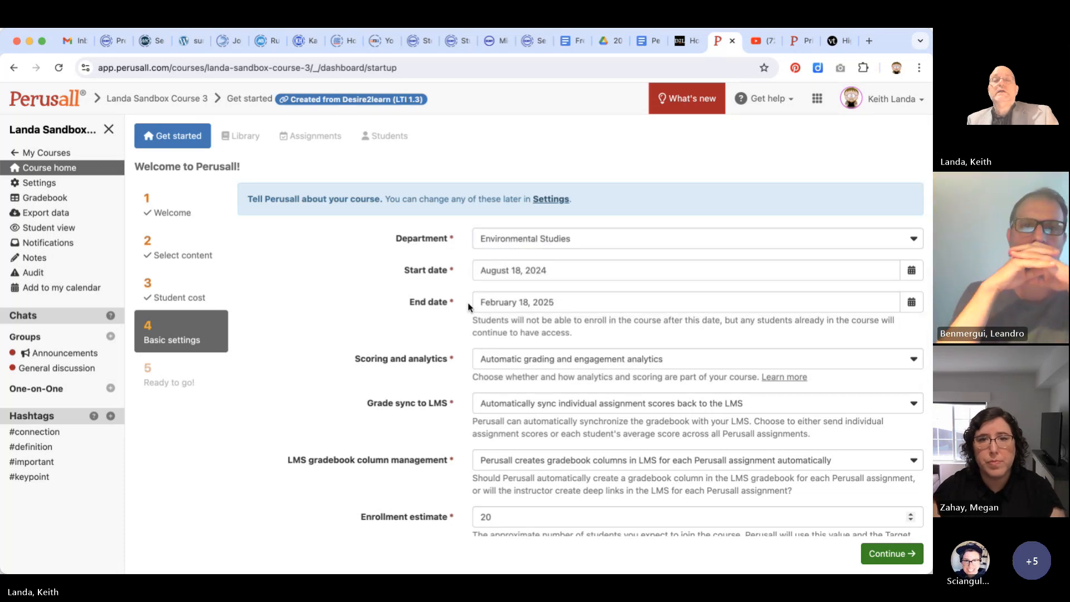
Examine the course dates and the scoring and analytics choices, keeping automatic grading and engagement analytics
scroll(430, 303, down, 1)
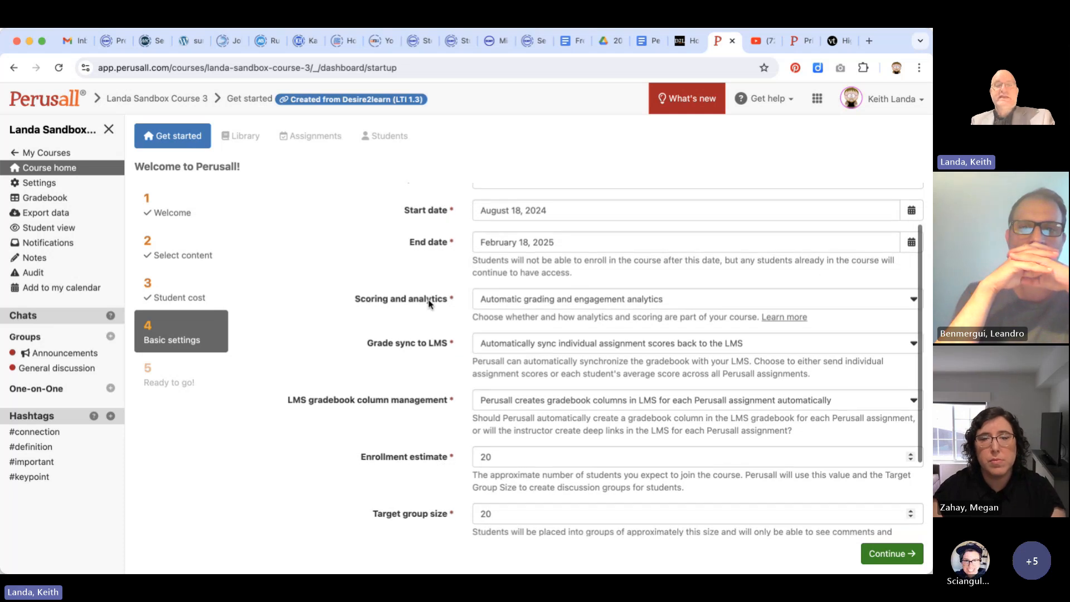
scroll(430, 304, up, 1)
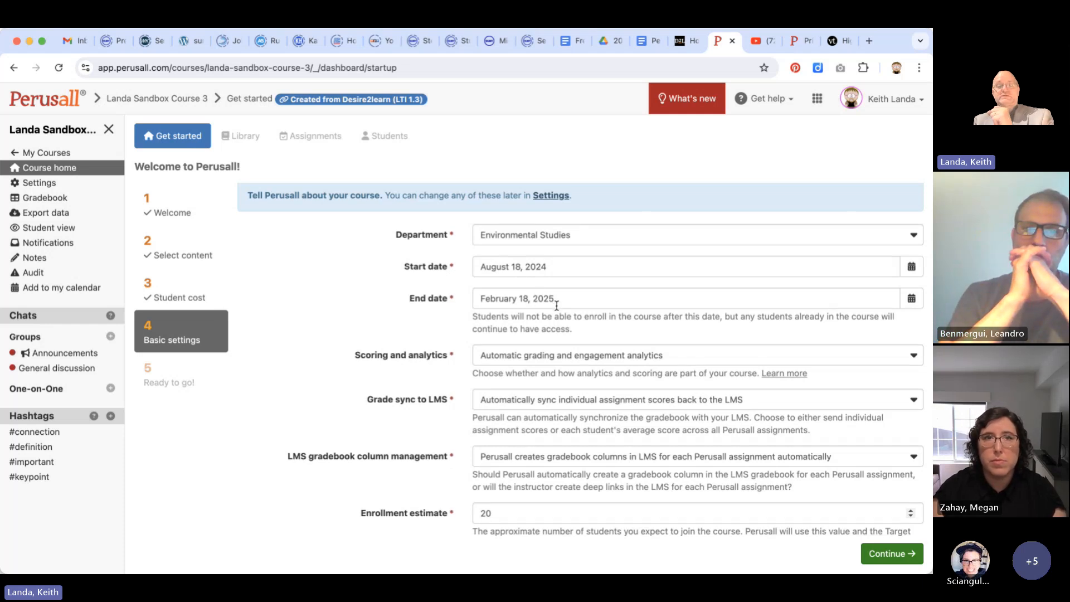
scroll(557, 306, down, 1)
scroll(596, 305, down, 1)
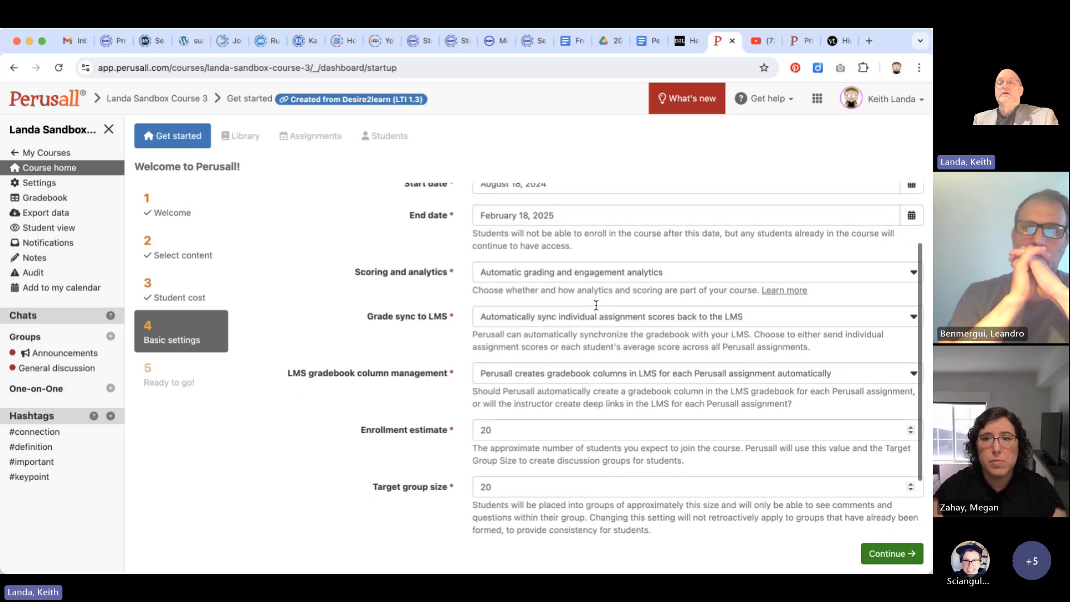
click(914, 278)
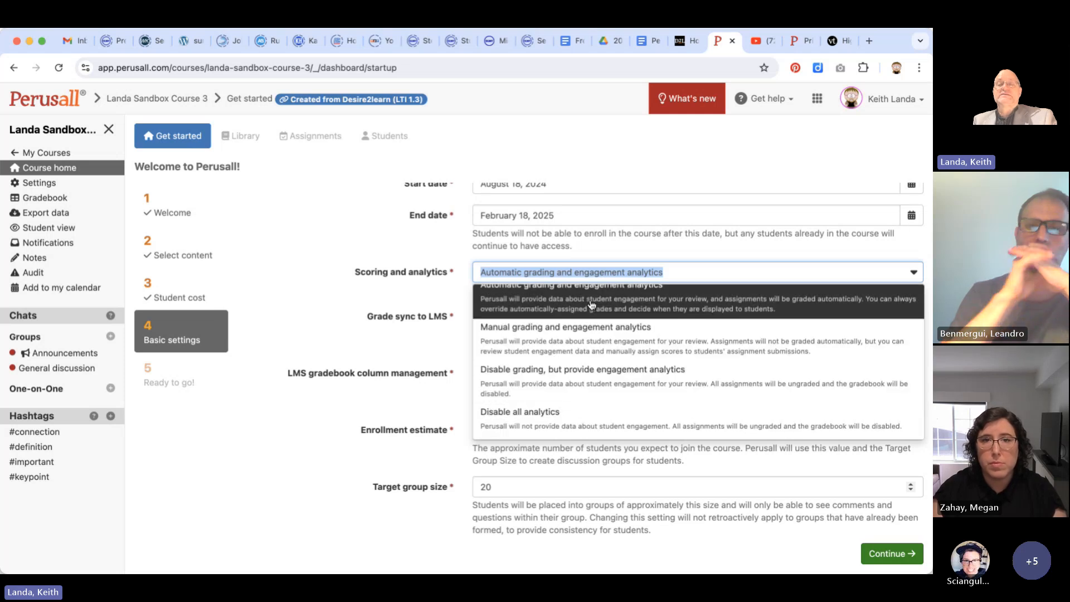
scroll(591, 305, up, 1)
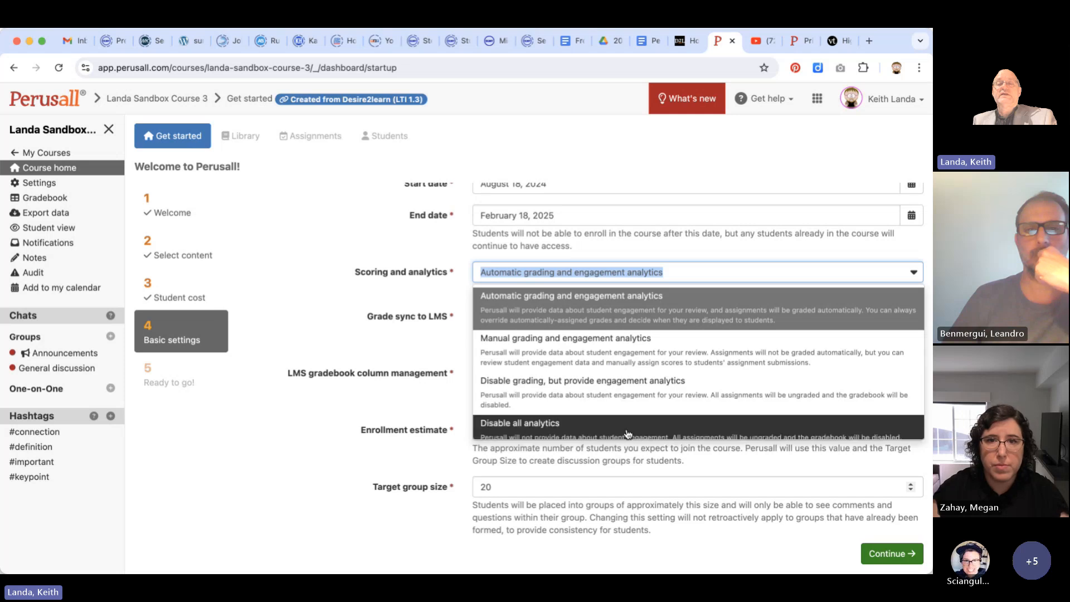
click(350, 413)
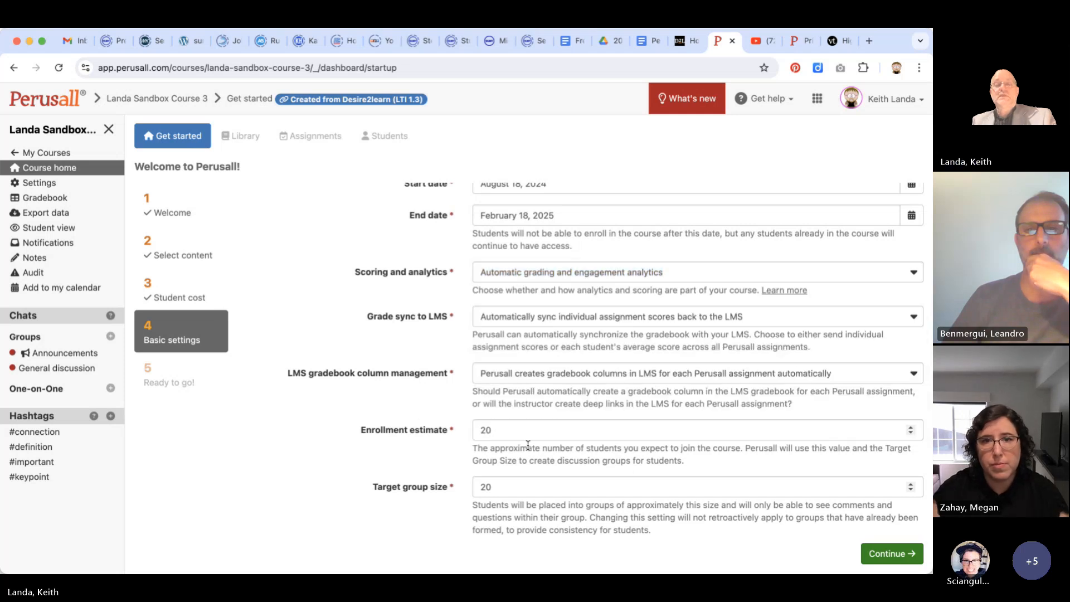
Set the enrollment estimate to 40 and complete the course's basic settings
scroll(523, 432, down, 2)
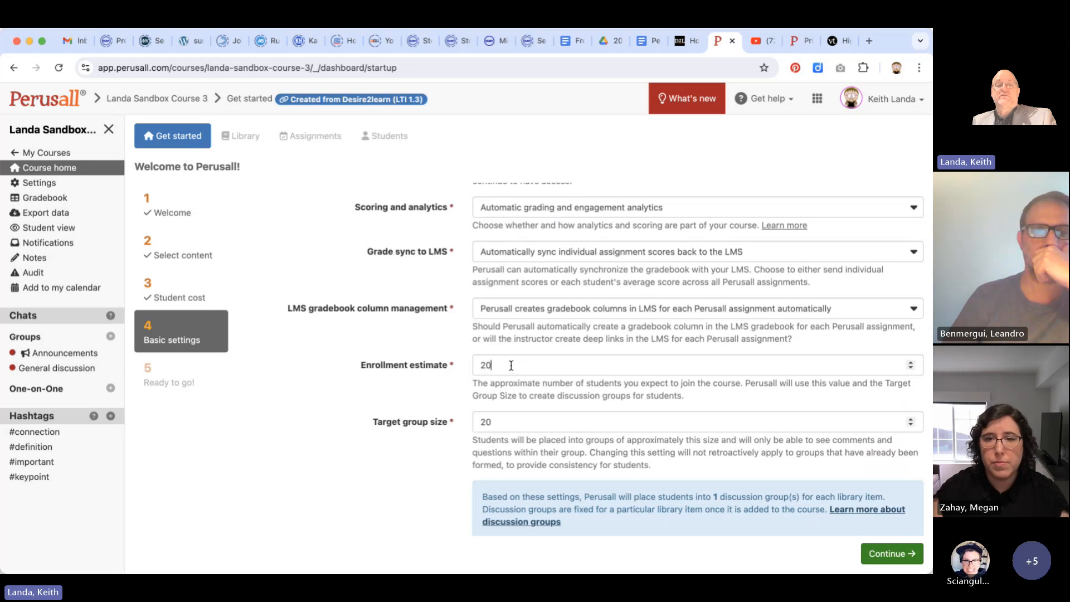
click(502, 365)
drag(502, 365, 457, 367)
text(40)
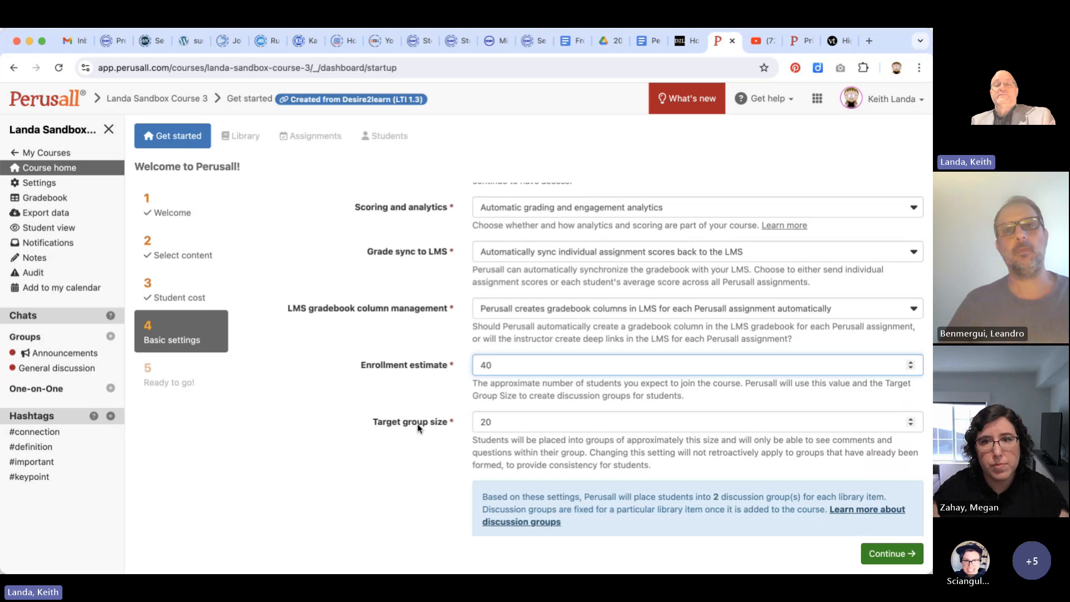
scroll(418, 426, down, 1)
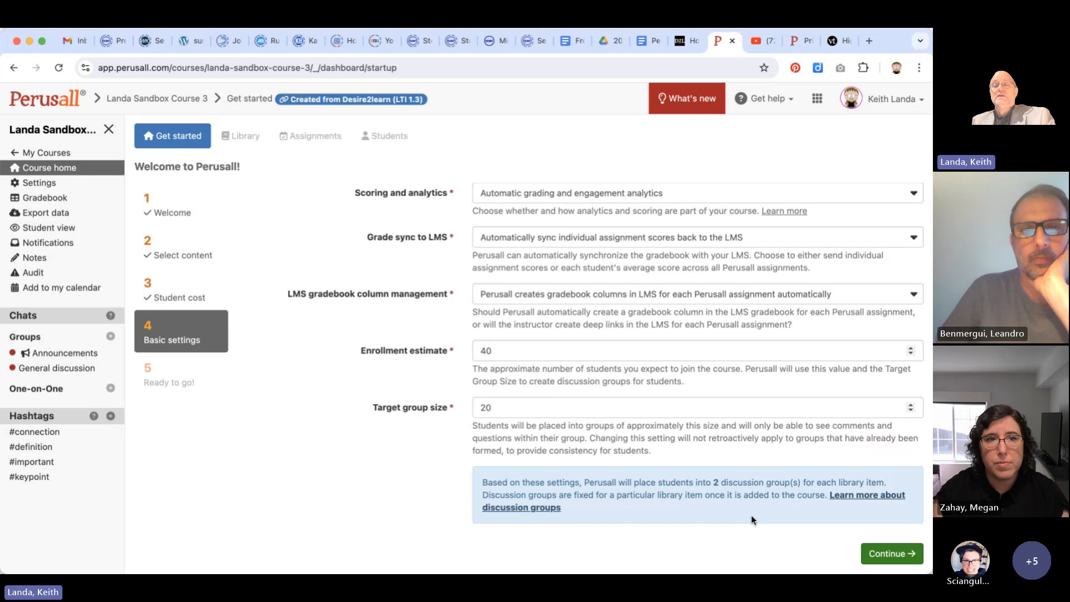
click(876, 552)
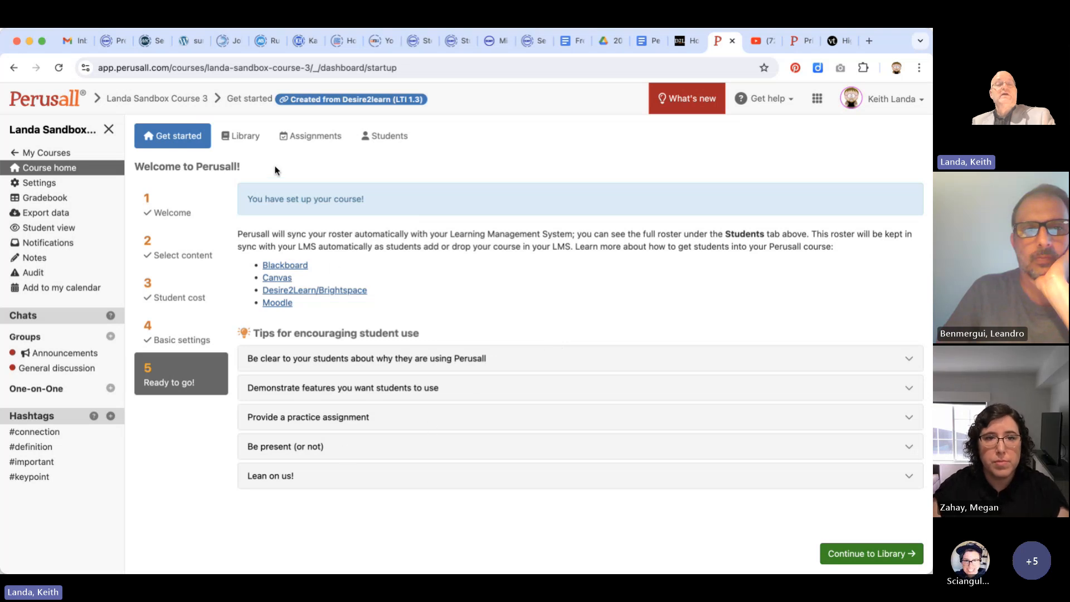
Review the library's content types and document import options, and start adding a web page snapshot
click(248, 137)
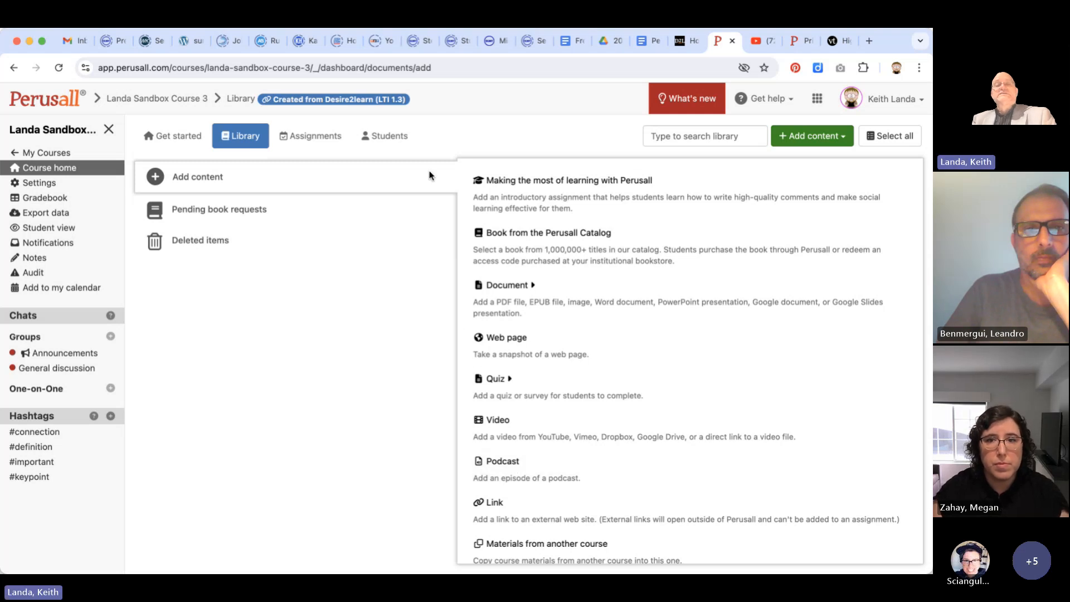
click(540, 294)
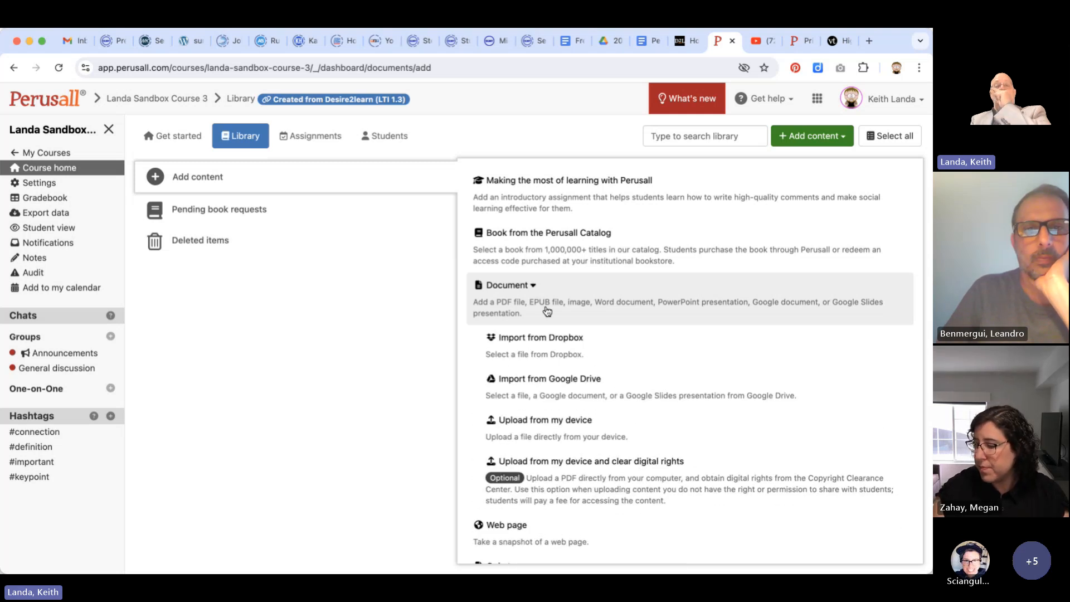
scroll(548, 311, down, 3)
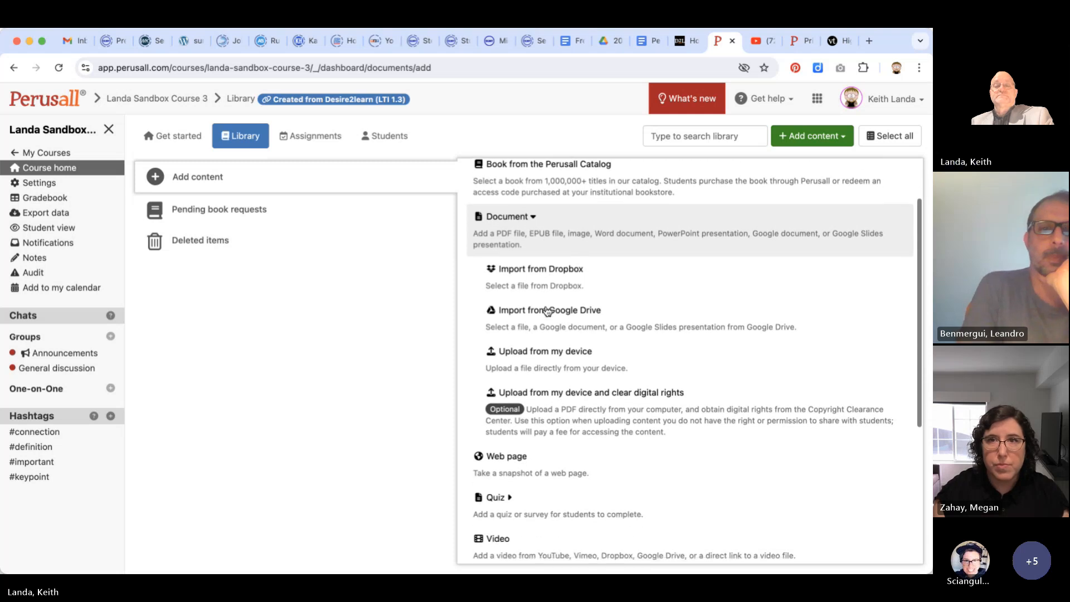
scroll(548, 311, down, 3)
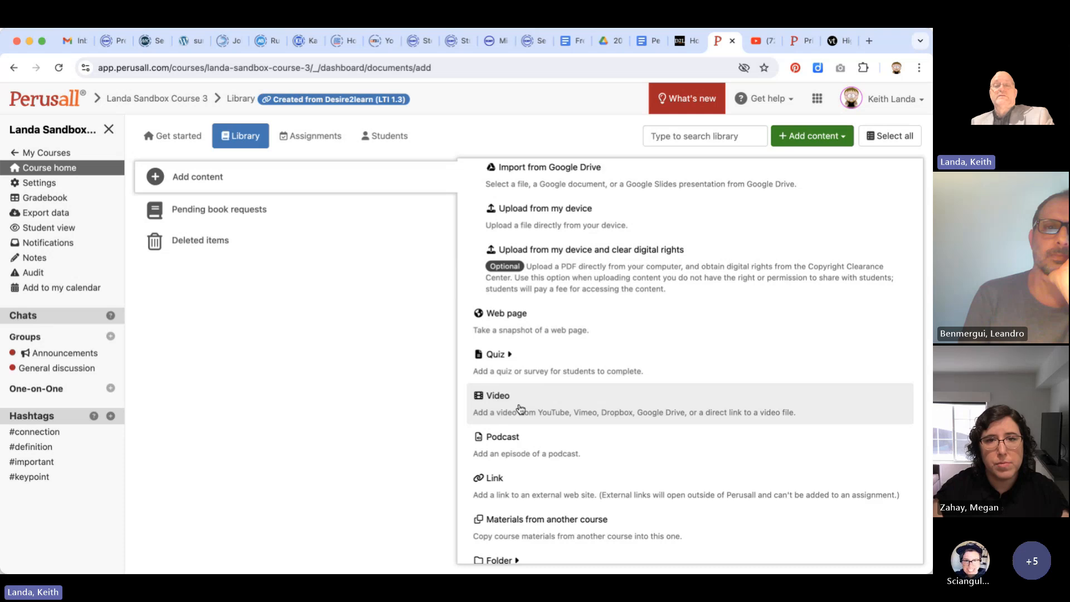
click(520, 320)
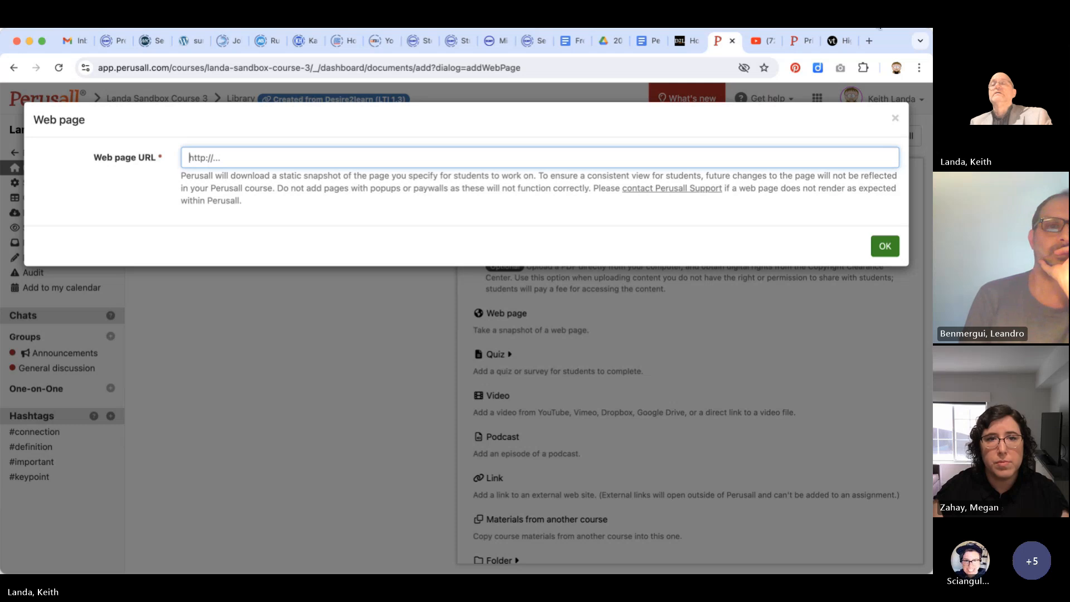
Search Google for "nasa astrobiology" in a new browser tab and open the NASA Astrobiology homepage
click(869, 40)
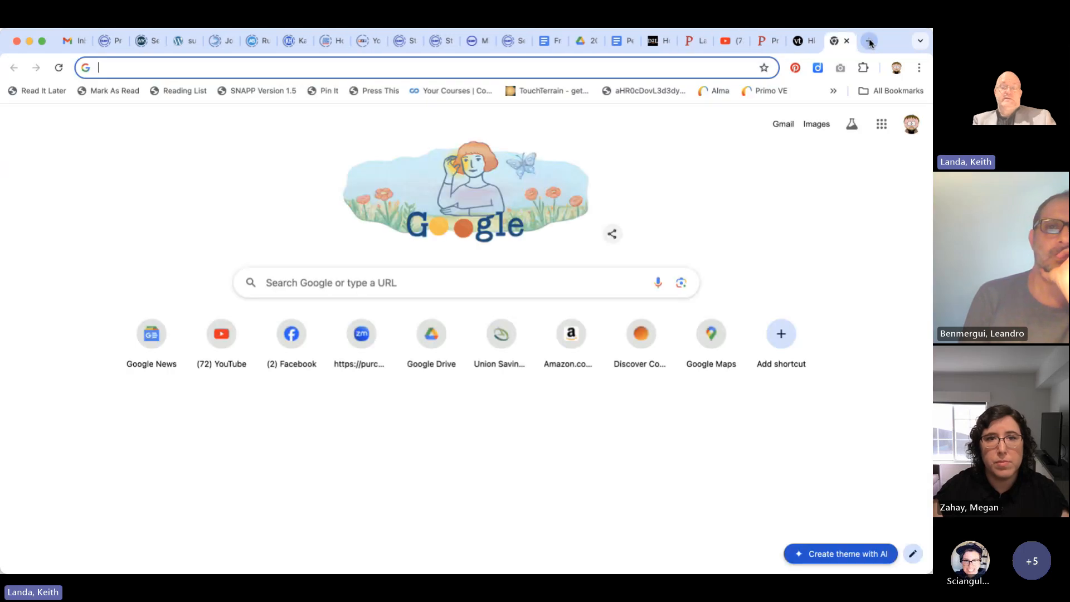
text(nasa a)
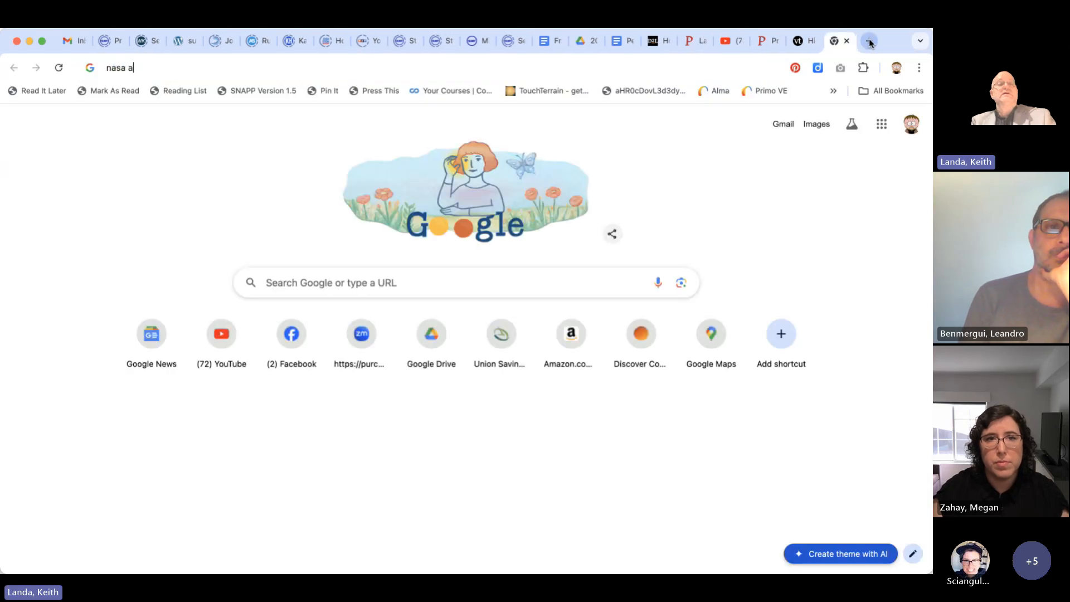
text(strobiology)
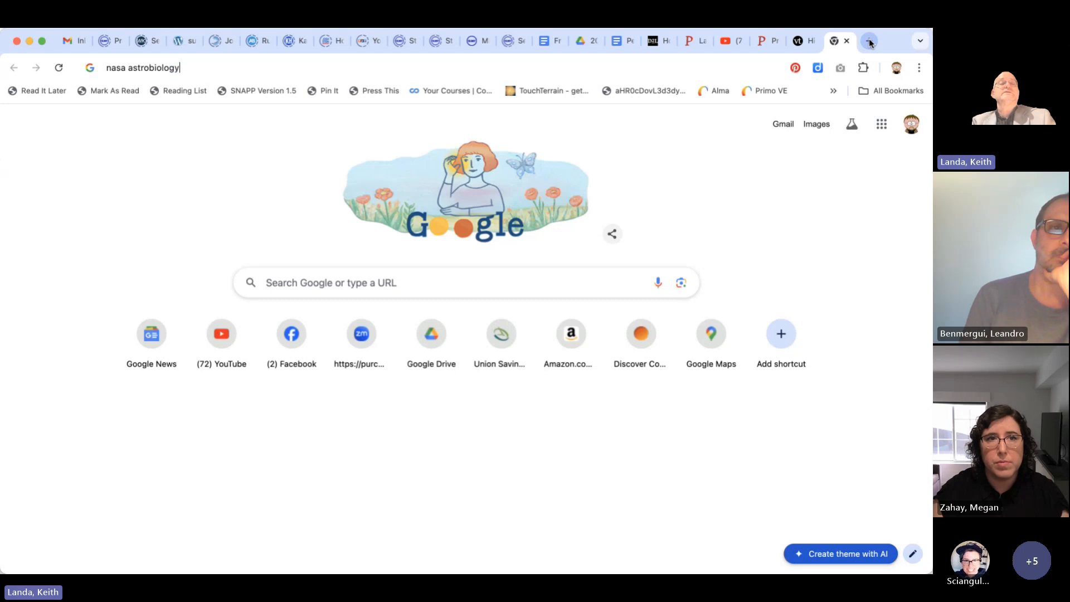
key(Return)
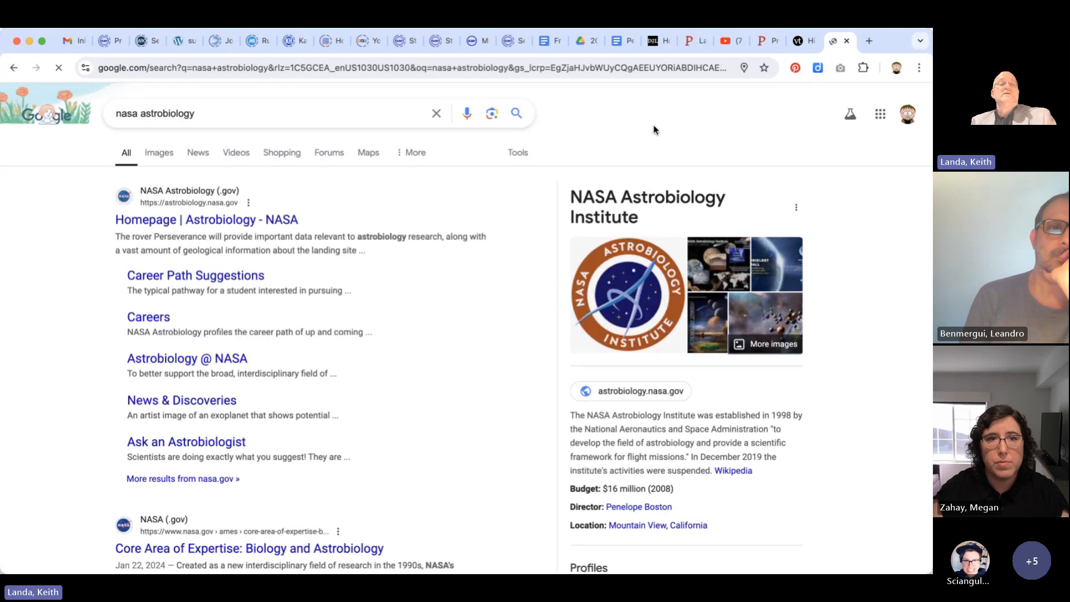
click(252, 221)
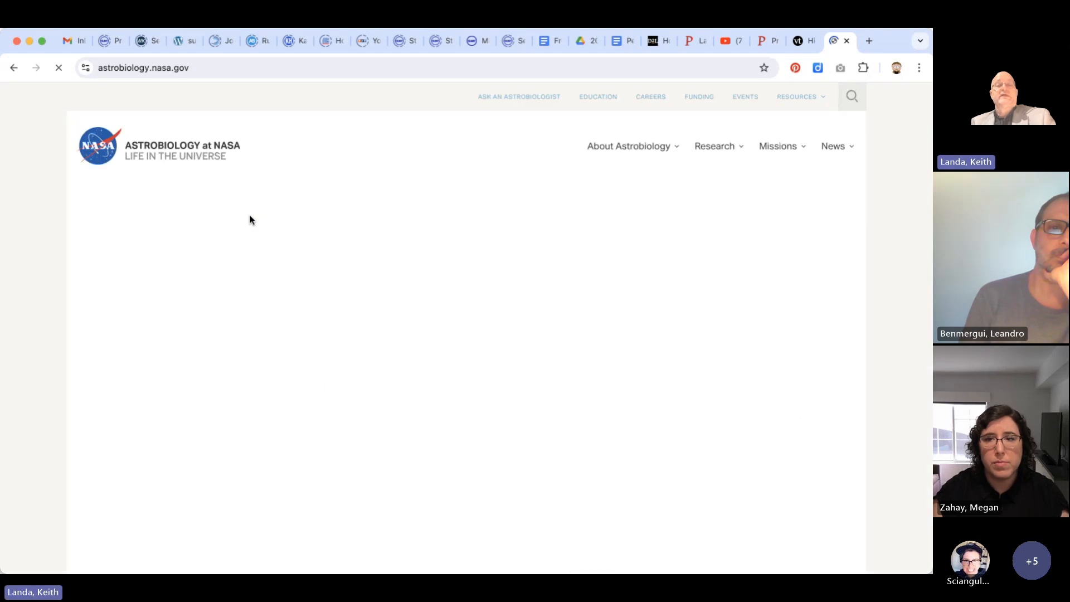
scroll(368, 287, down, 10)
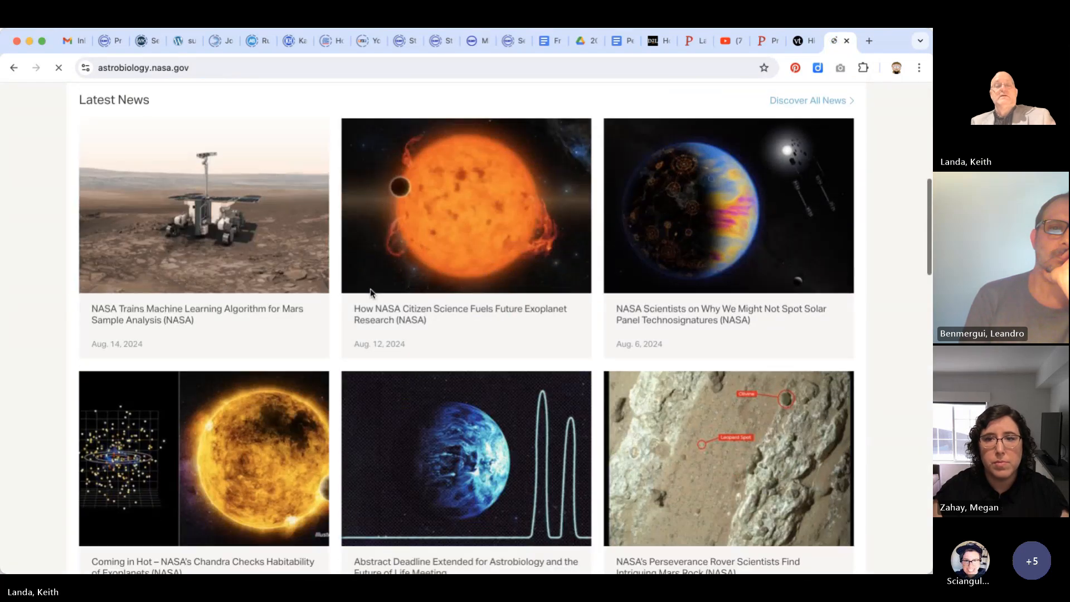
scroll(371, 293, up, 2)
scroll(372, 294, down, 8)
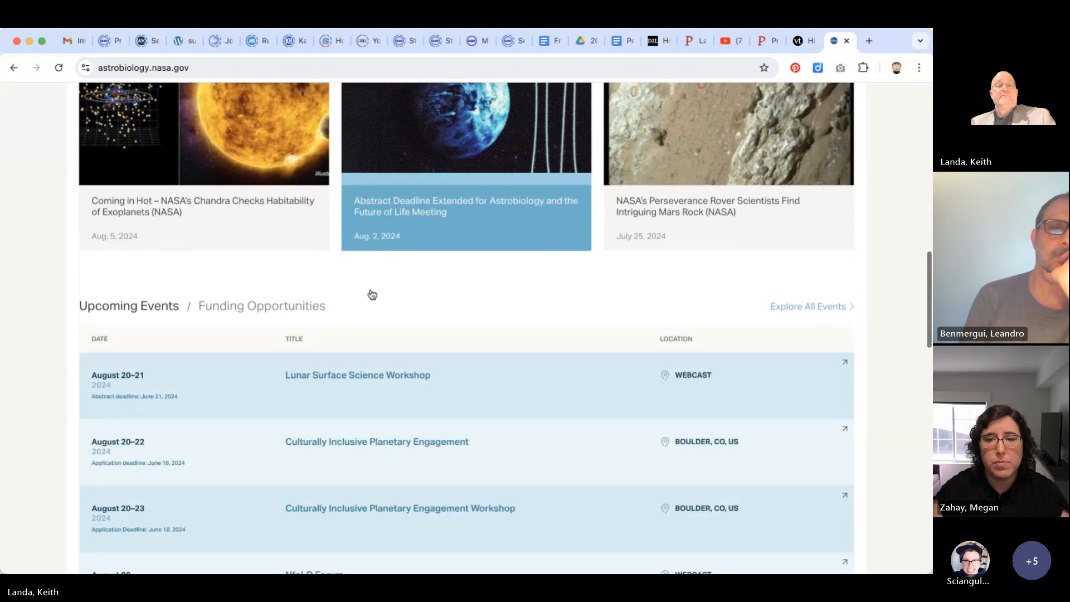
scroll(371, 292, down, 10)
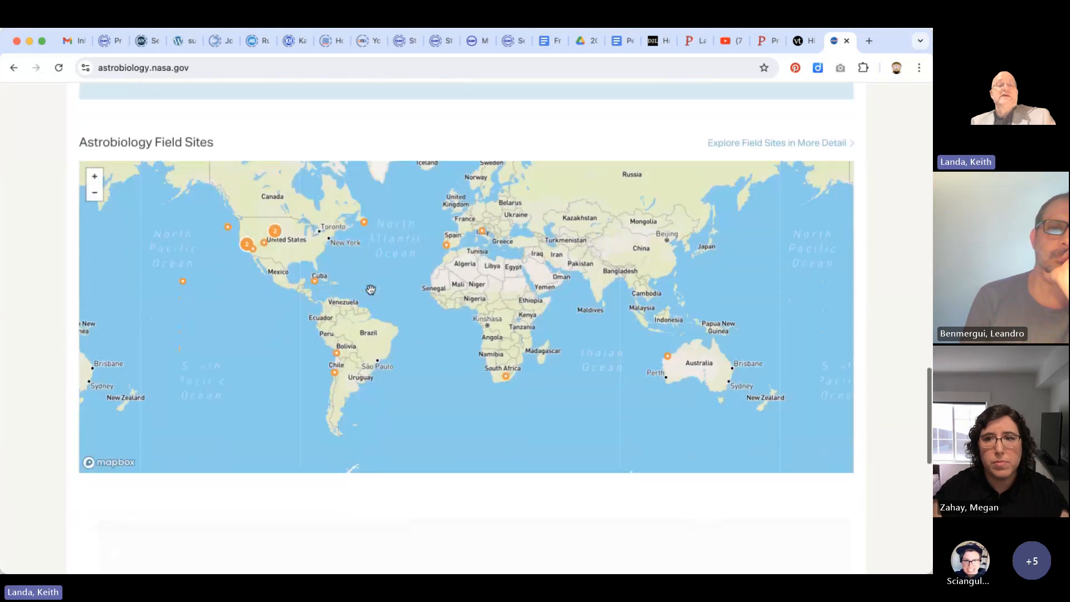
scroll(371, 290, down, 10)
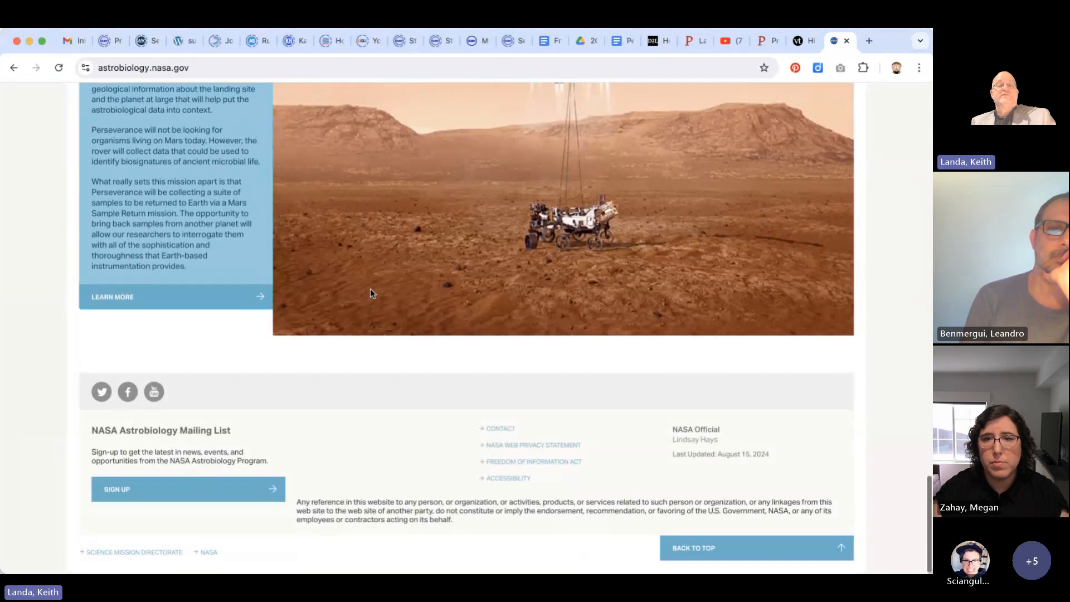
scroll(370, 289, up, 20)
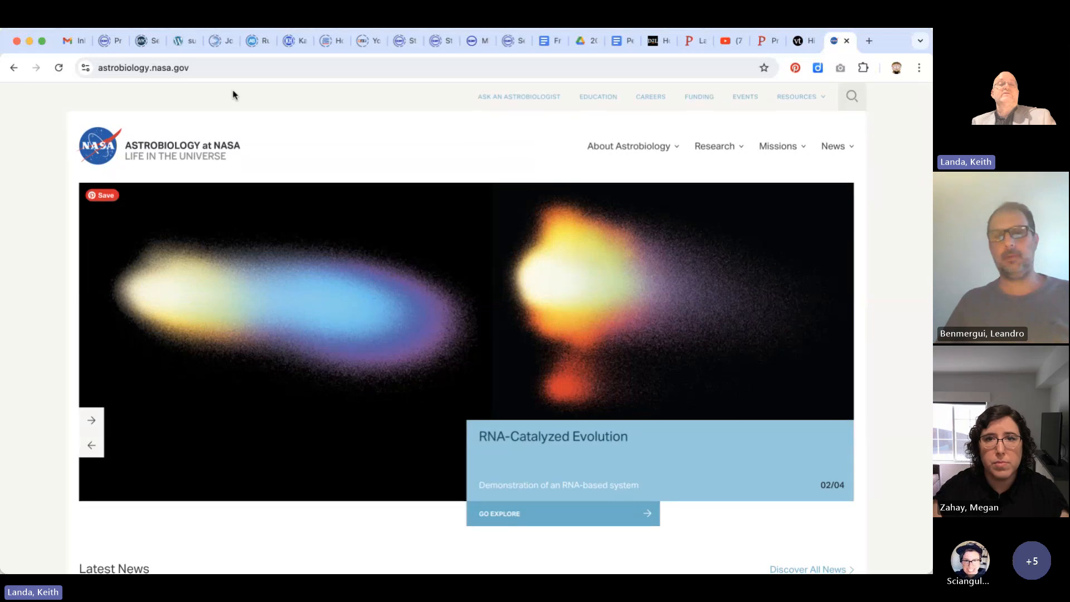
click(220, 67)
key(super+c)
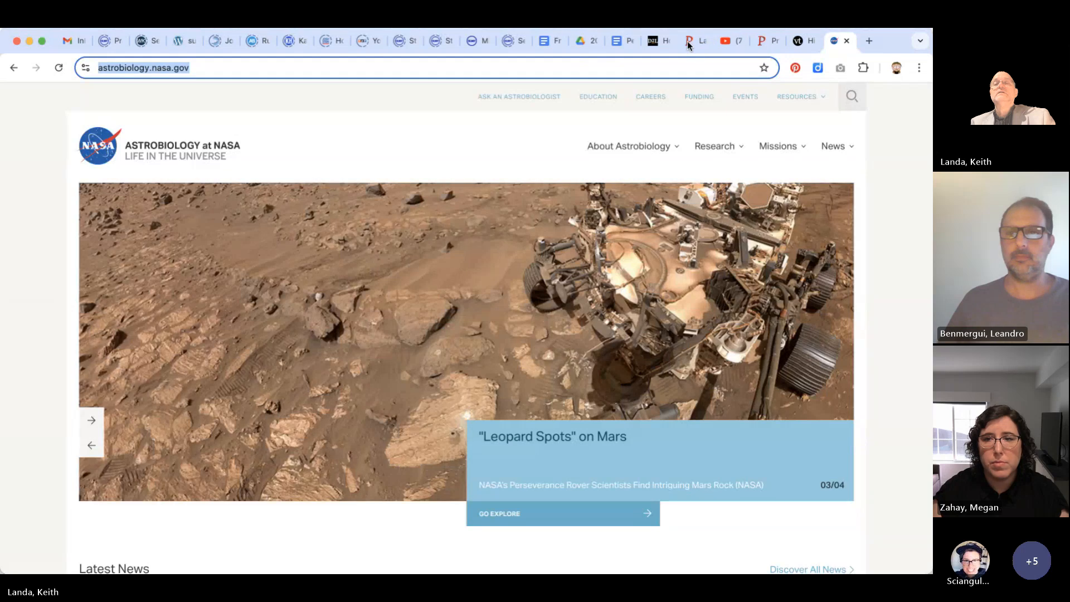
click(691, 41)
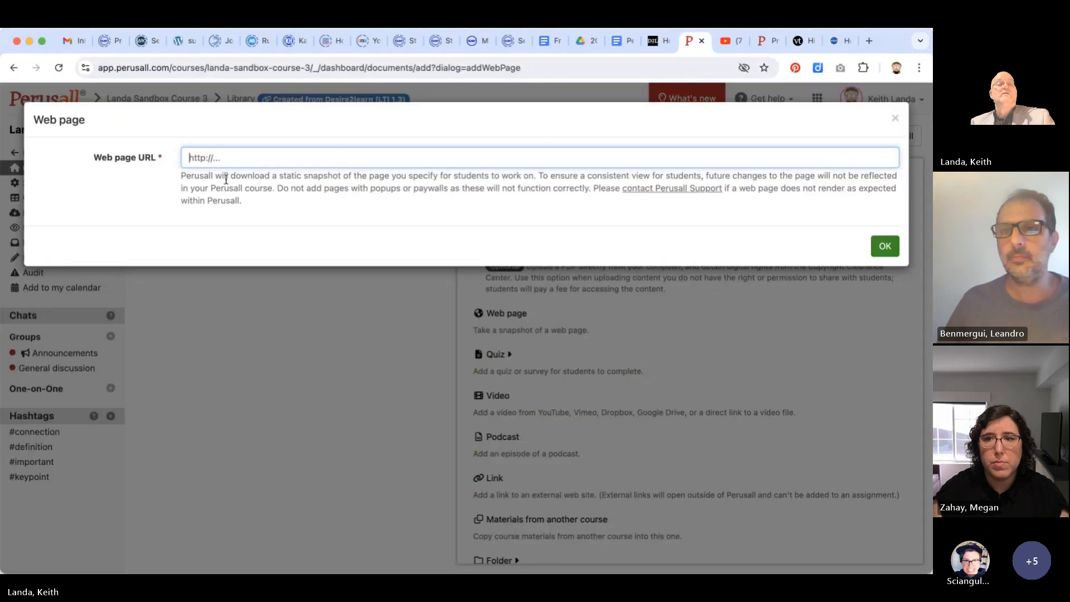
key(super+v)
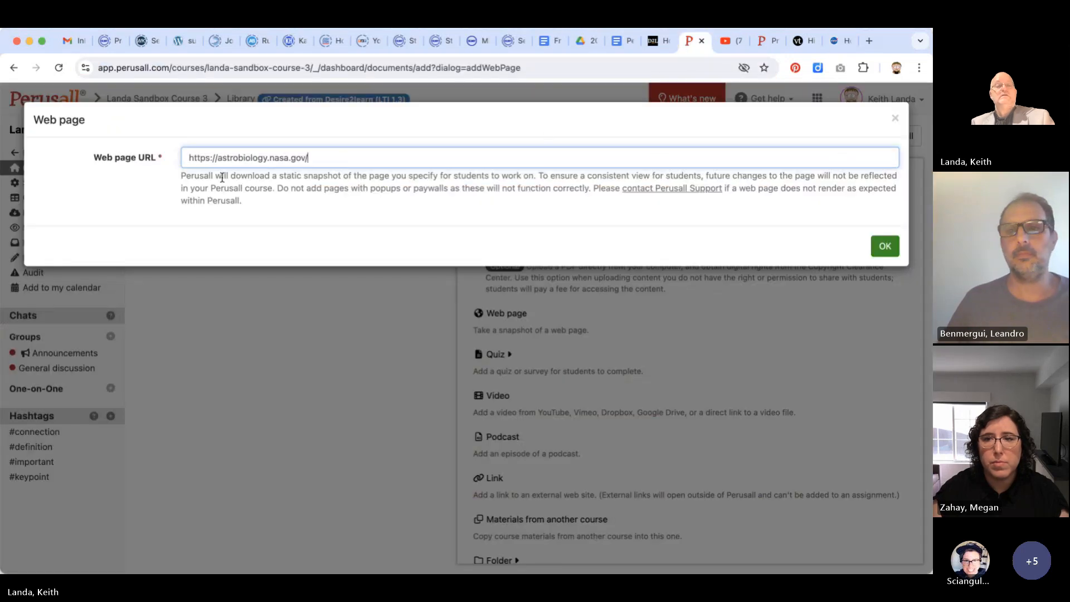
click(884, 246)
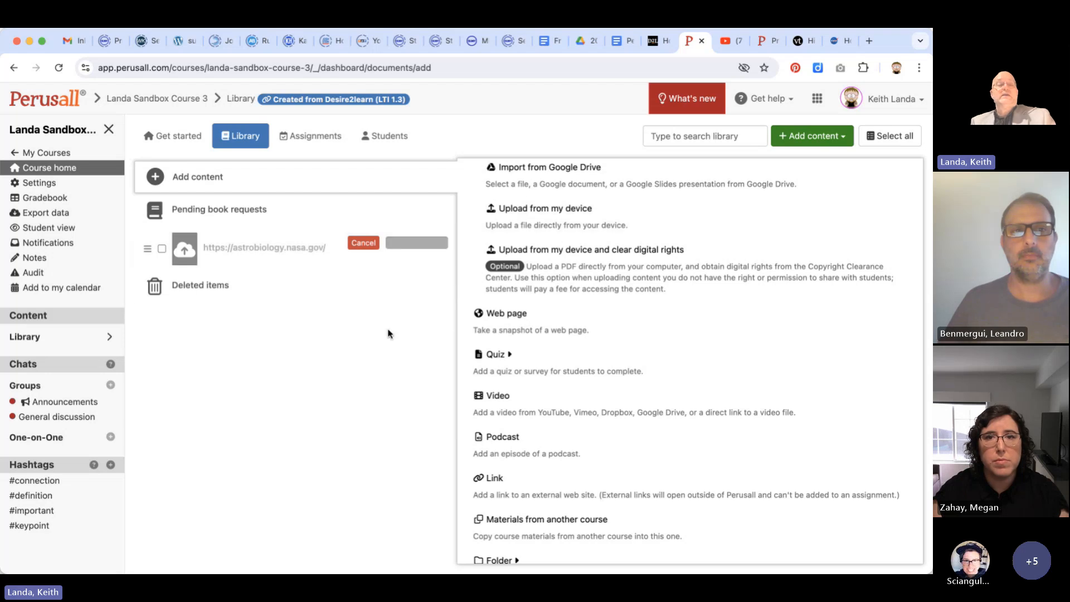
Upload the document "The search for extraterrestrial intelligence is getting a signal boost" from the device to the course library
scroll(581, 327, up, 5)
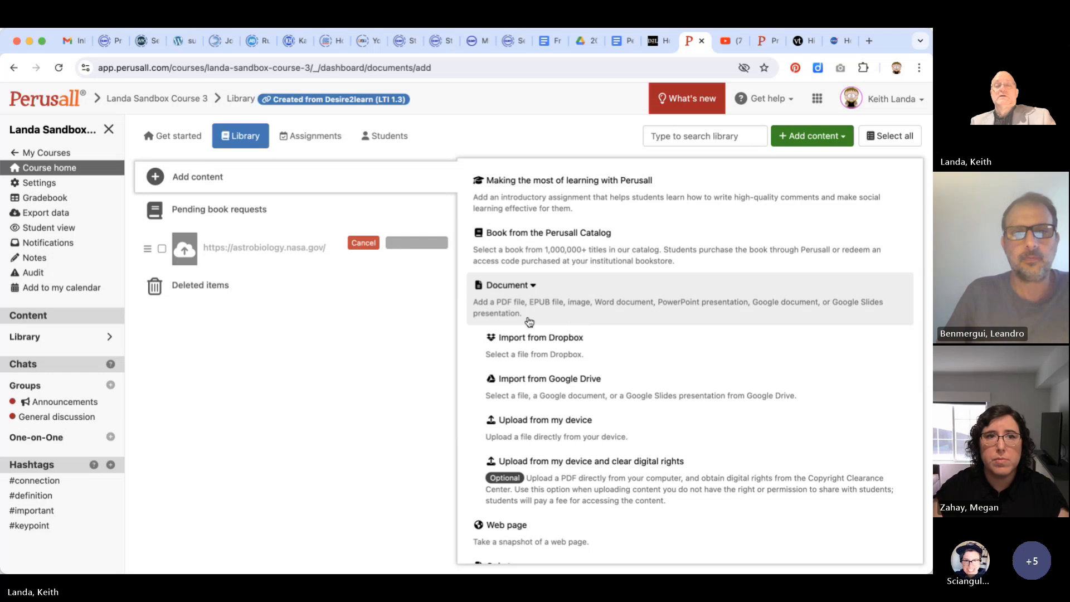
click(569, 422)
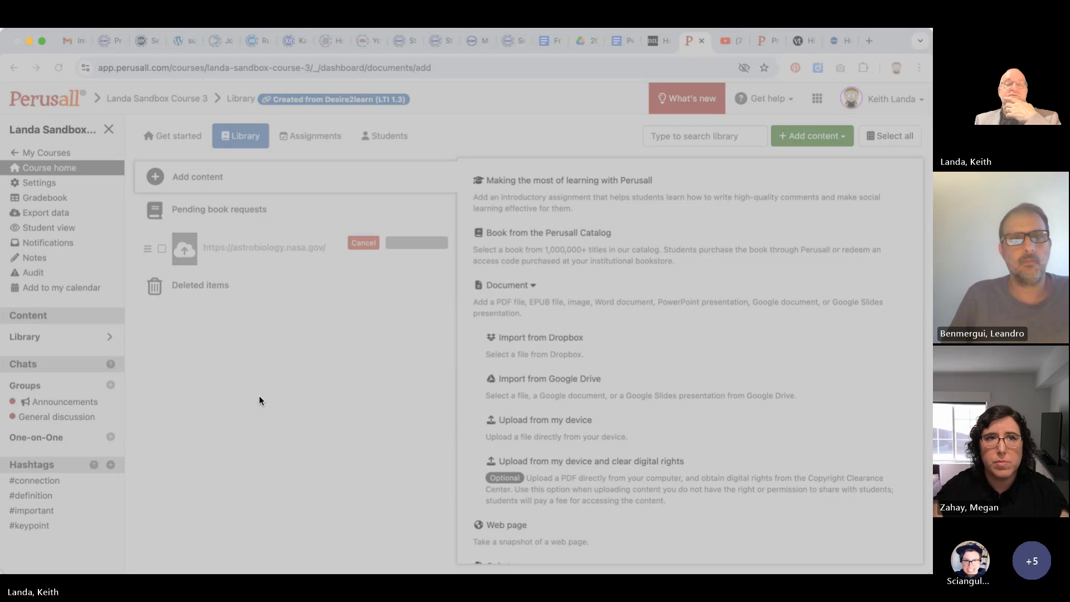
double_click(374, 249)
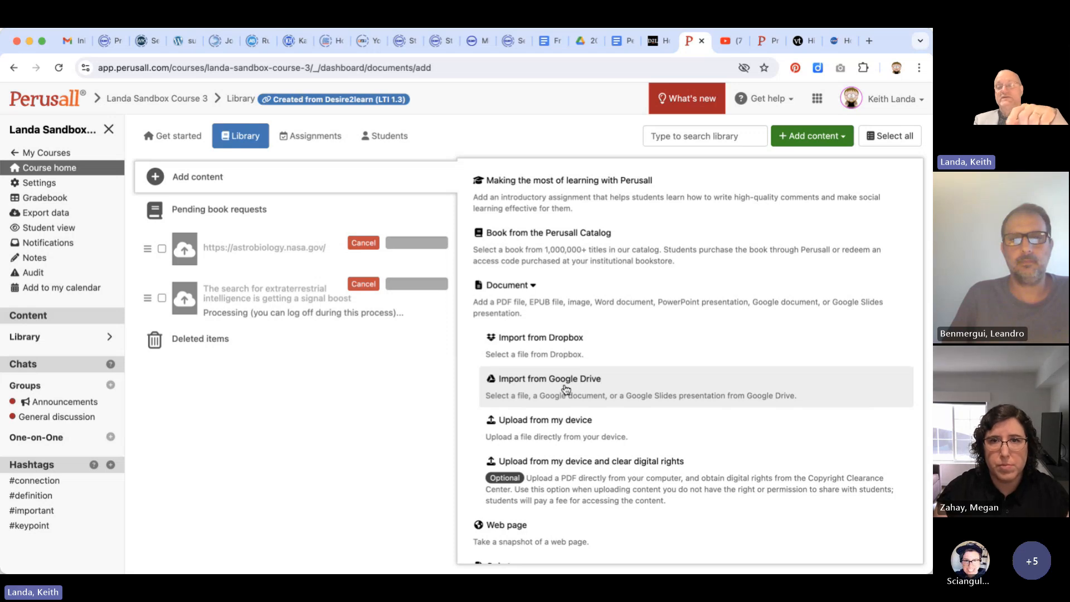
scroll(565, 388, down, 5)
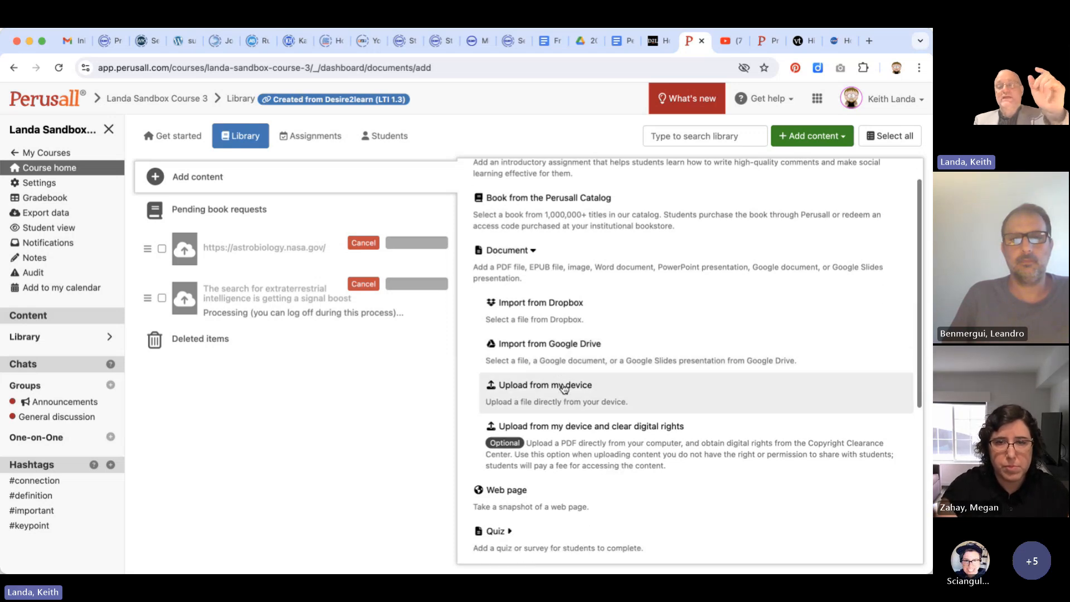
scroll(574, 344, down, 1)
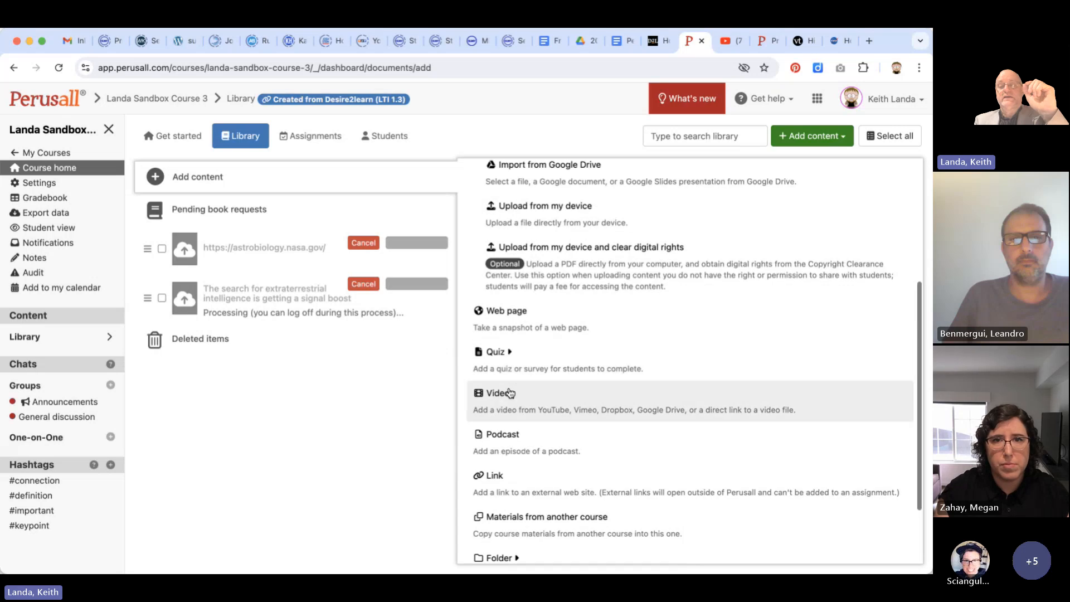
click(498, 397)
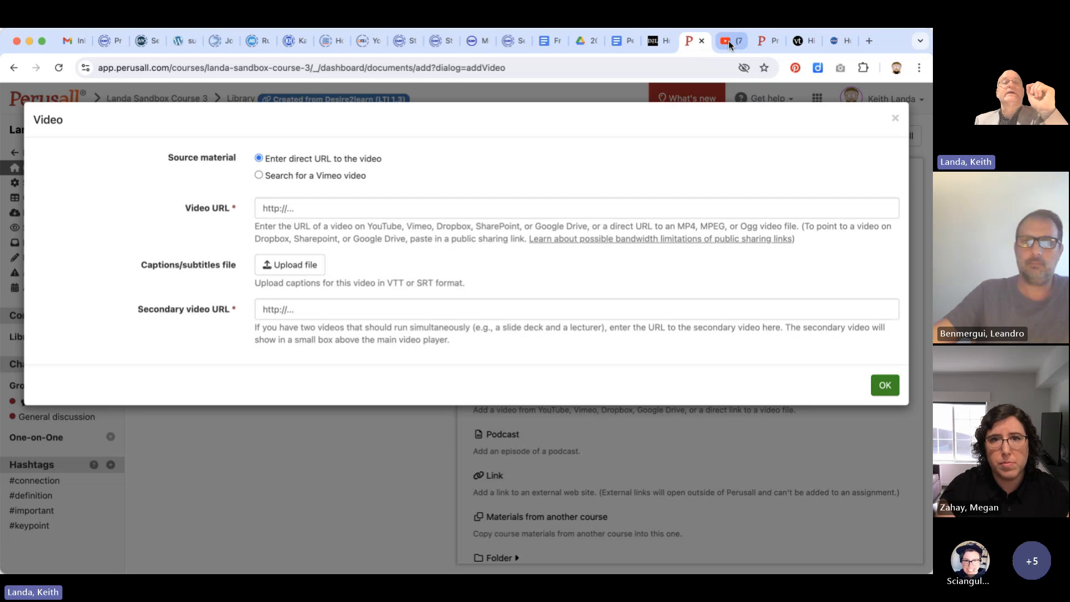
click(728, 41)
click(337, 67)
key(super+c)
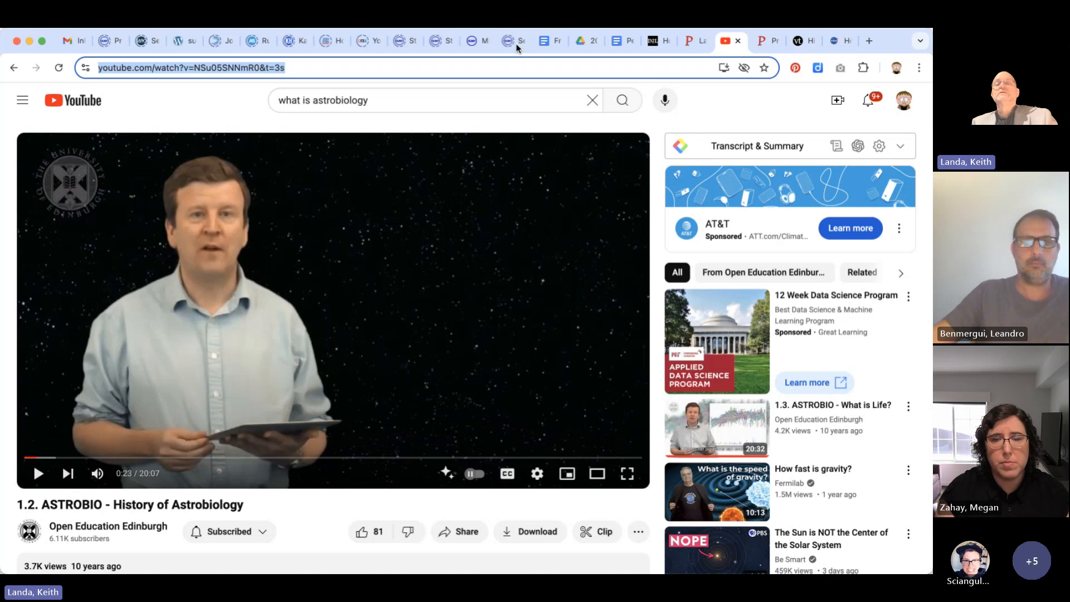
click(696, 46)
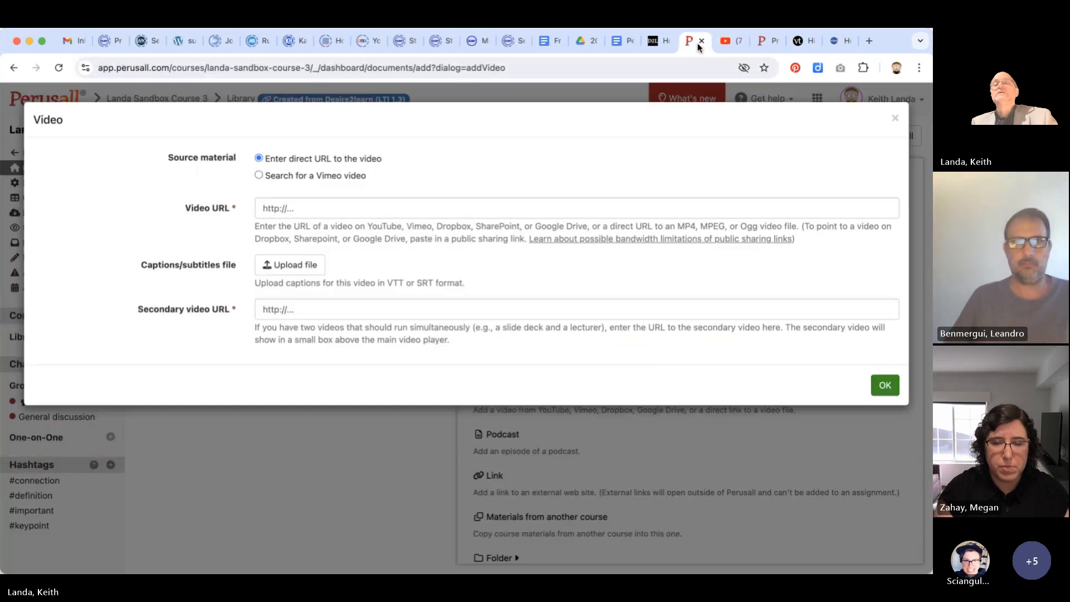
click(314, 208)
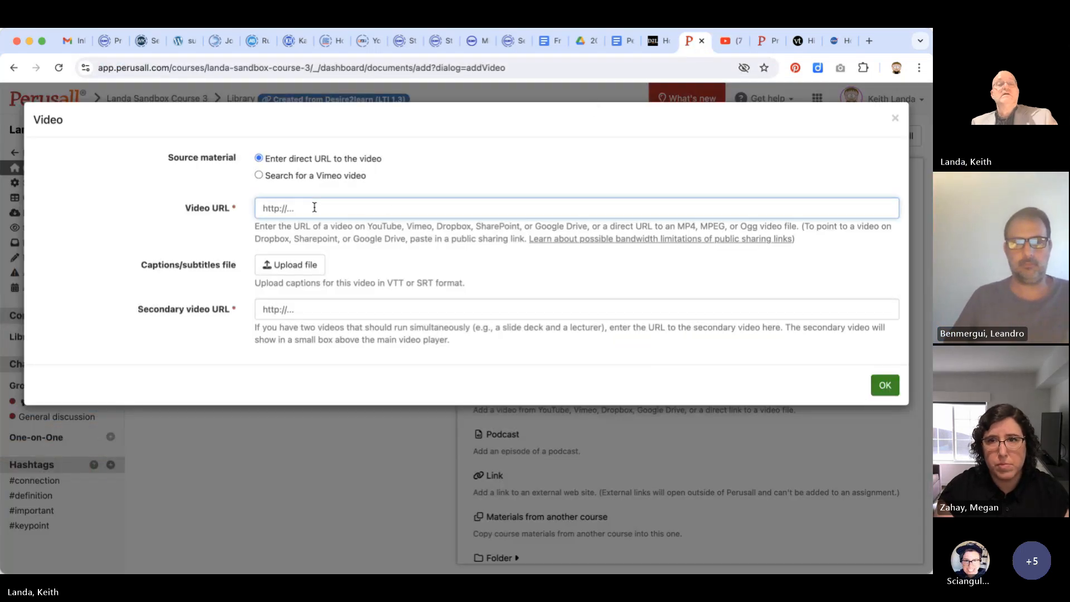
key(super+v)
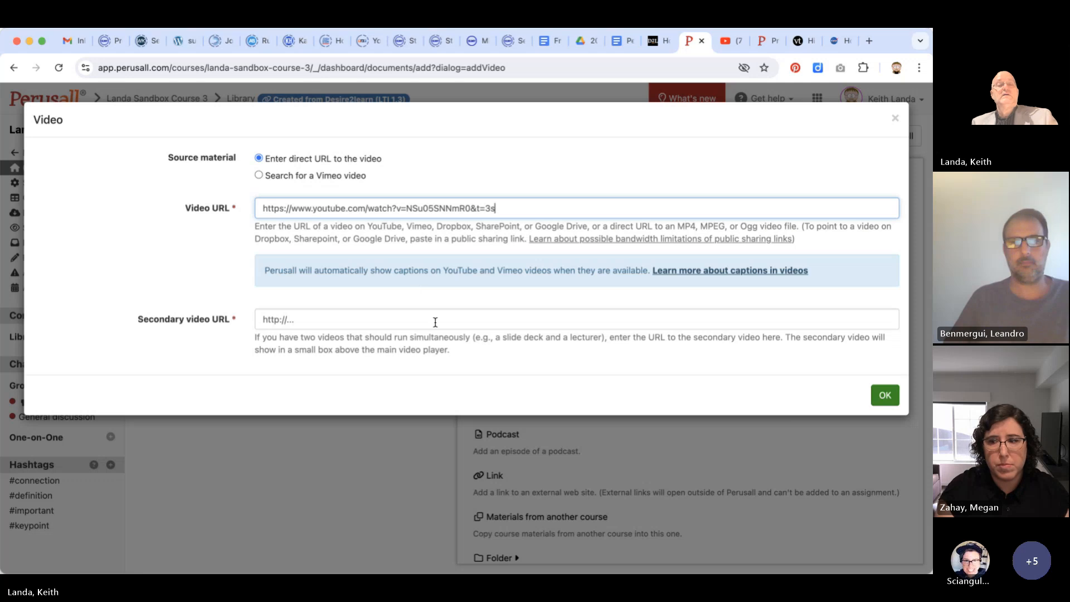
click(886, 395)
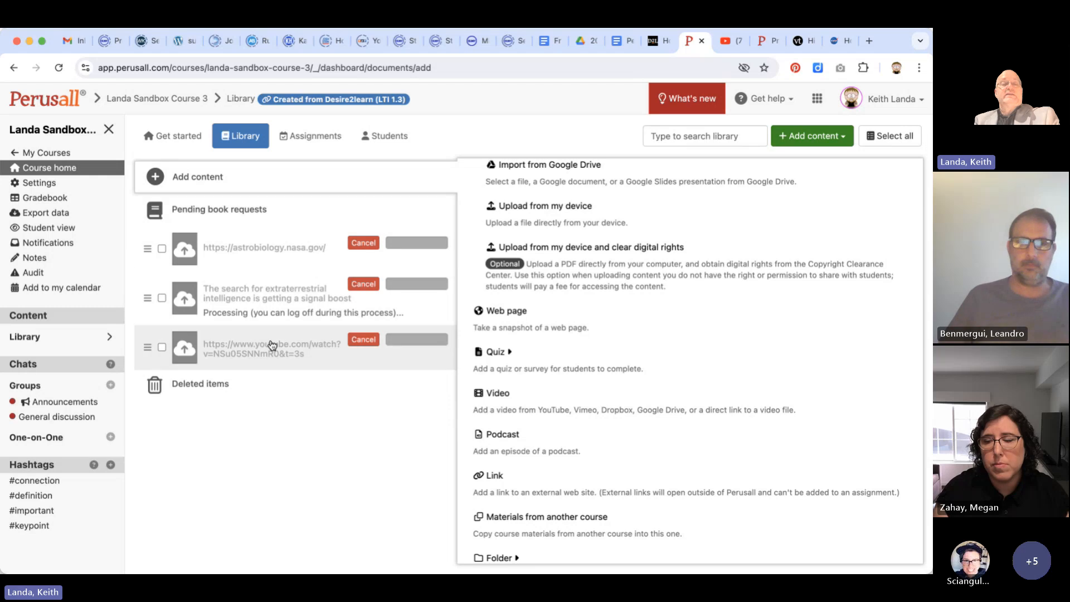
Review the library's available content types and revisit the Basic settings step of the course setup
scroll(481, 210, up, 4)
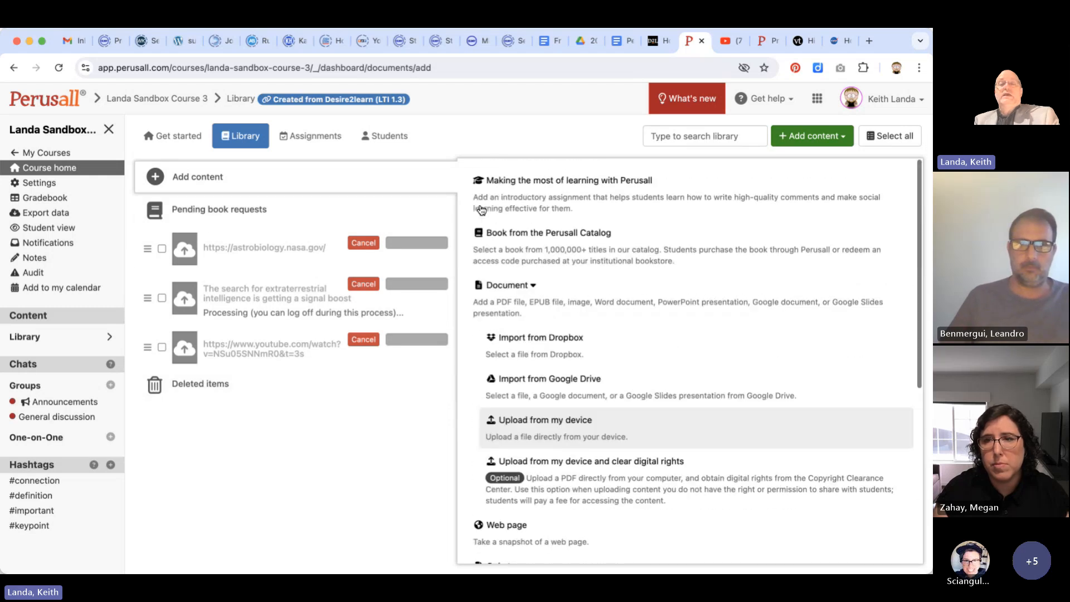
scroll(481, 210, down, 5)
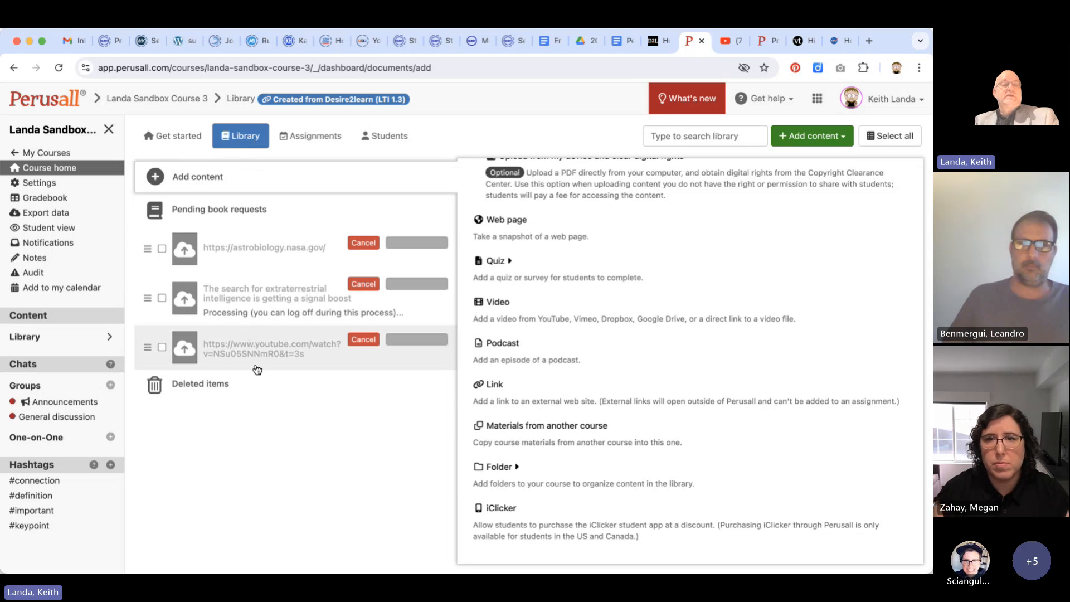
click(177, 137)
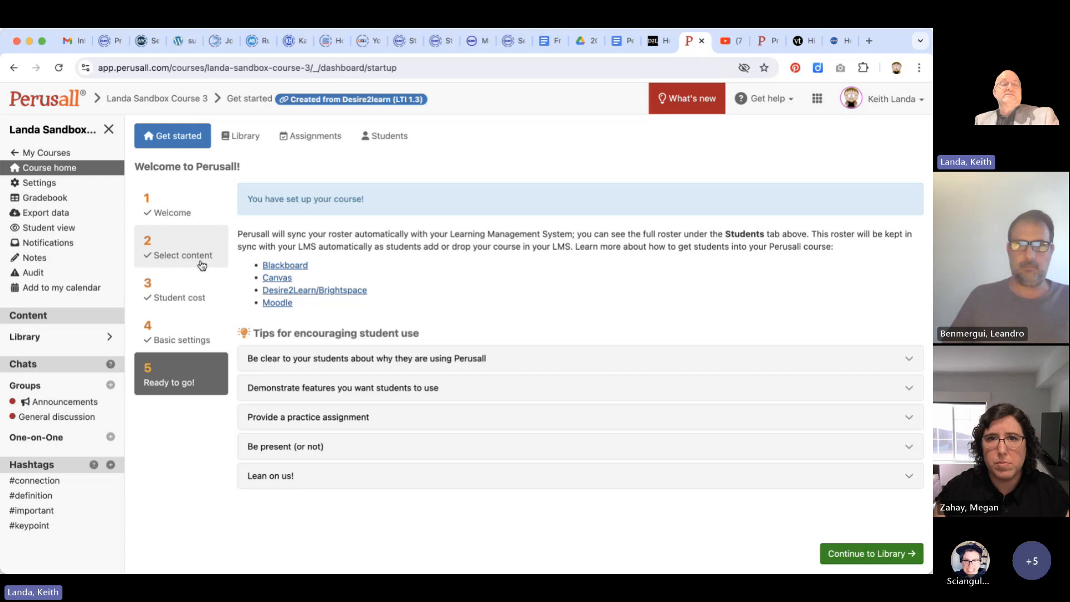
click(184, 332)
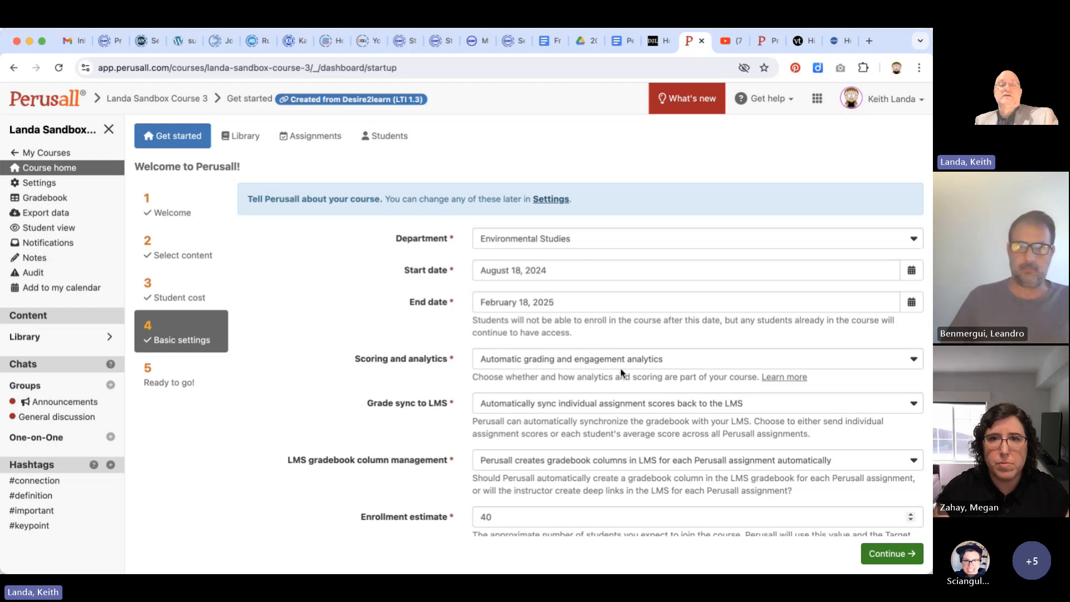
scroll(621, 368, down, 2)
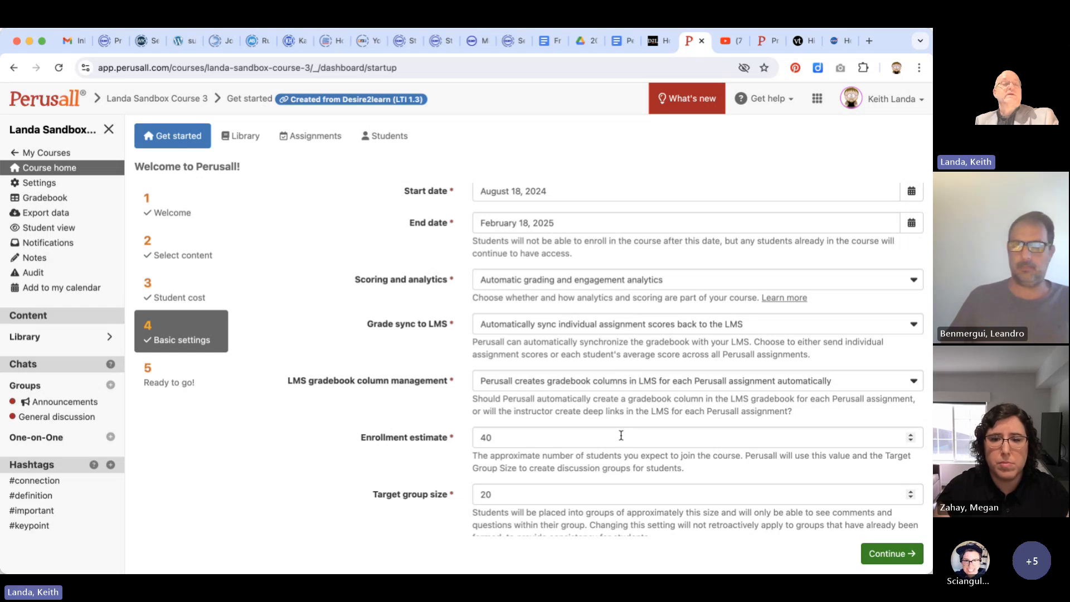
Examine the full course settings for general details, student, instructor and teaching assistant access, and grouping
click(50, 184)
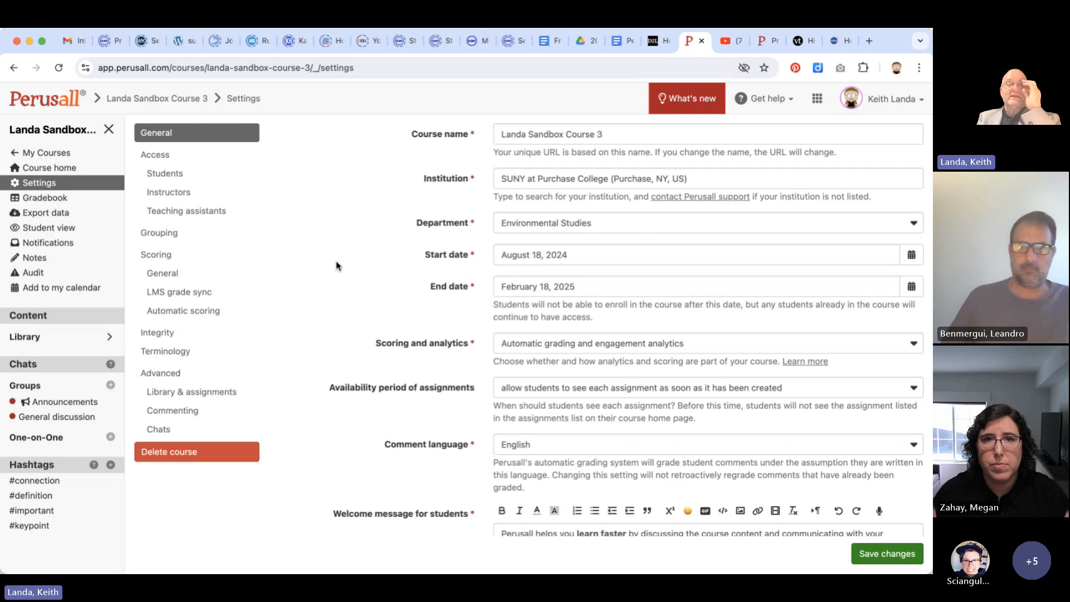
click(180, 182)
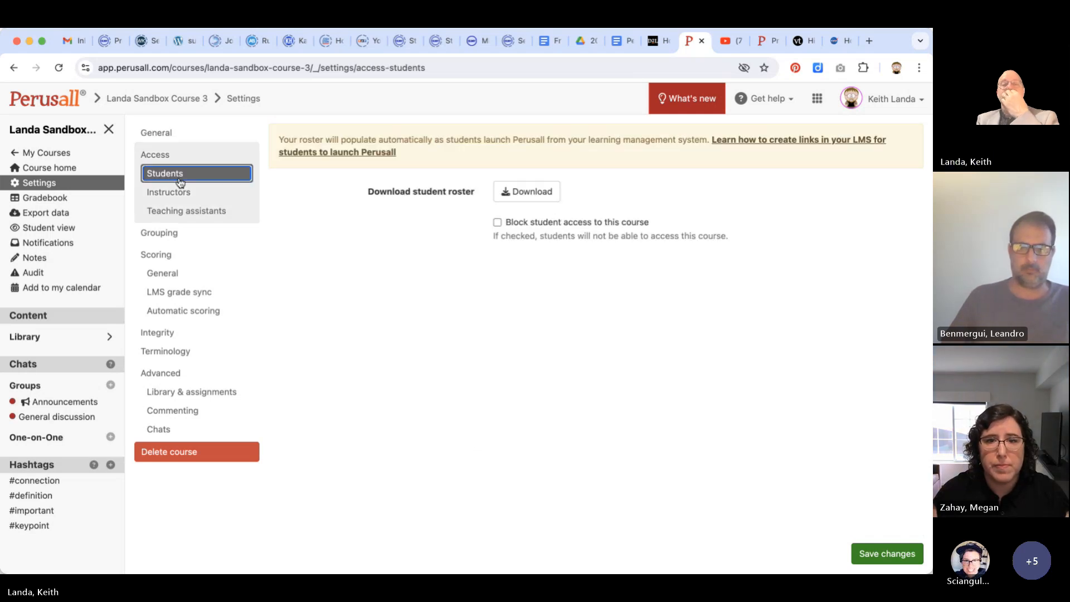
click(180, 194)
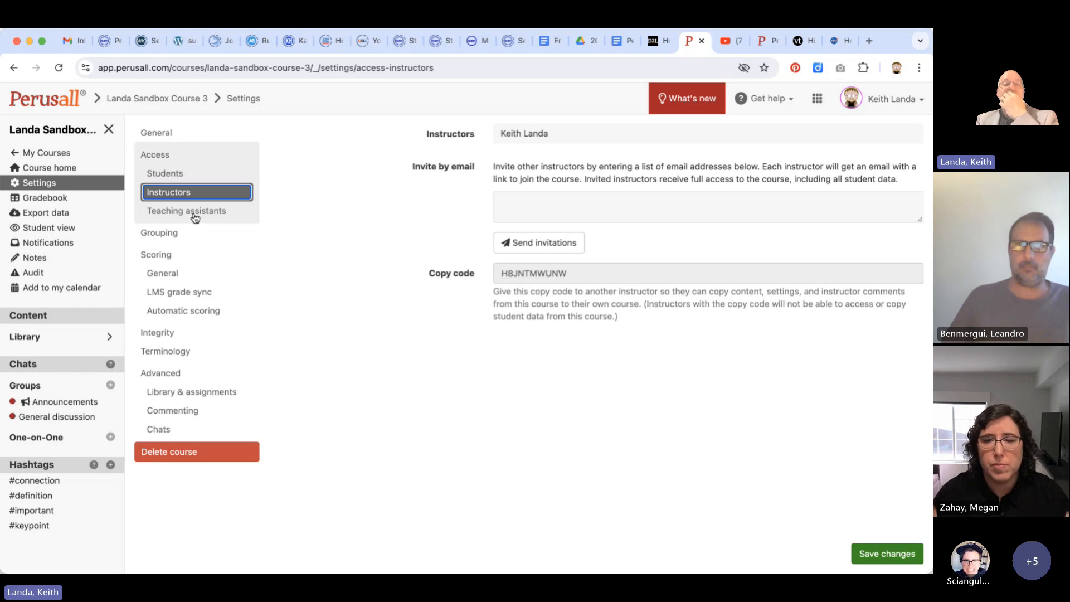
click(193, 215)
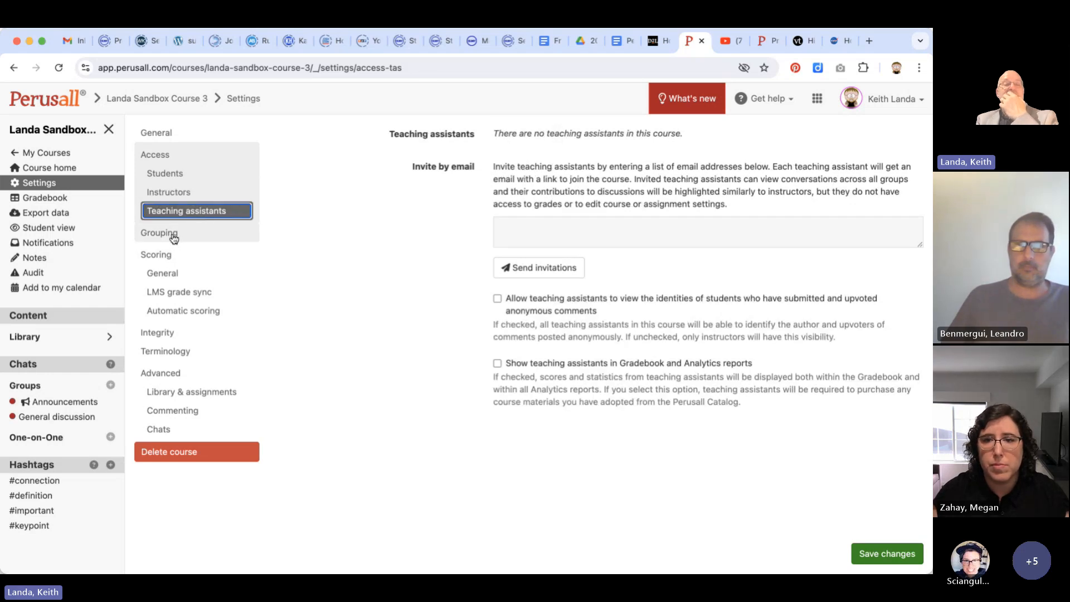
click(174, 239)
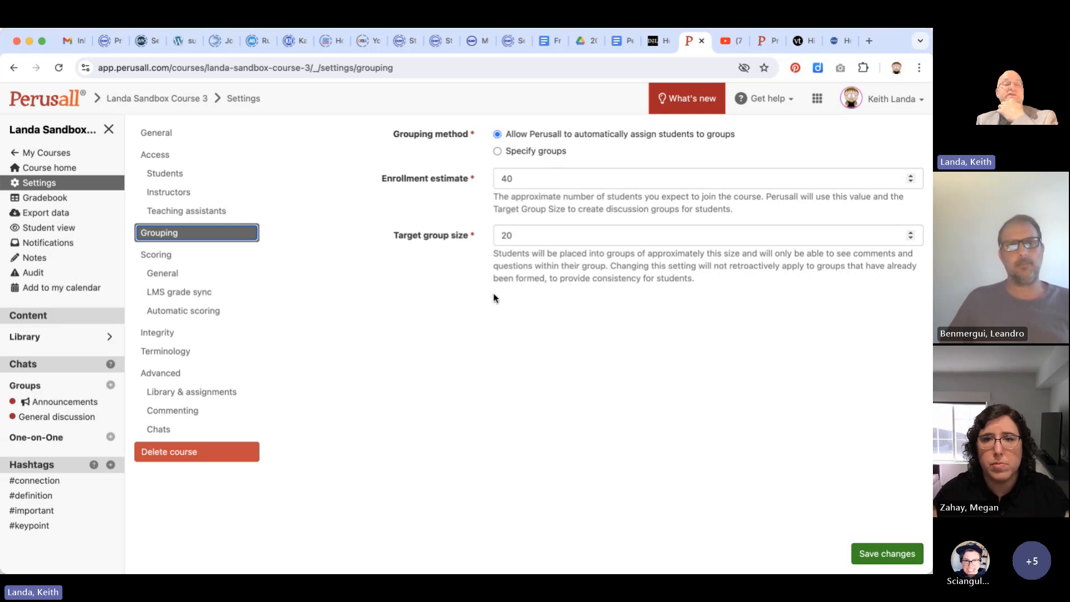
Examine the course's scoring settings: general scoring options, LMS grade sync, and the automatic scoring metrics
click(172, 277)
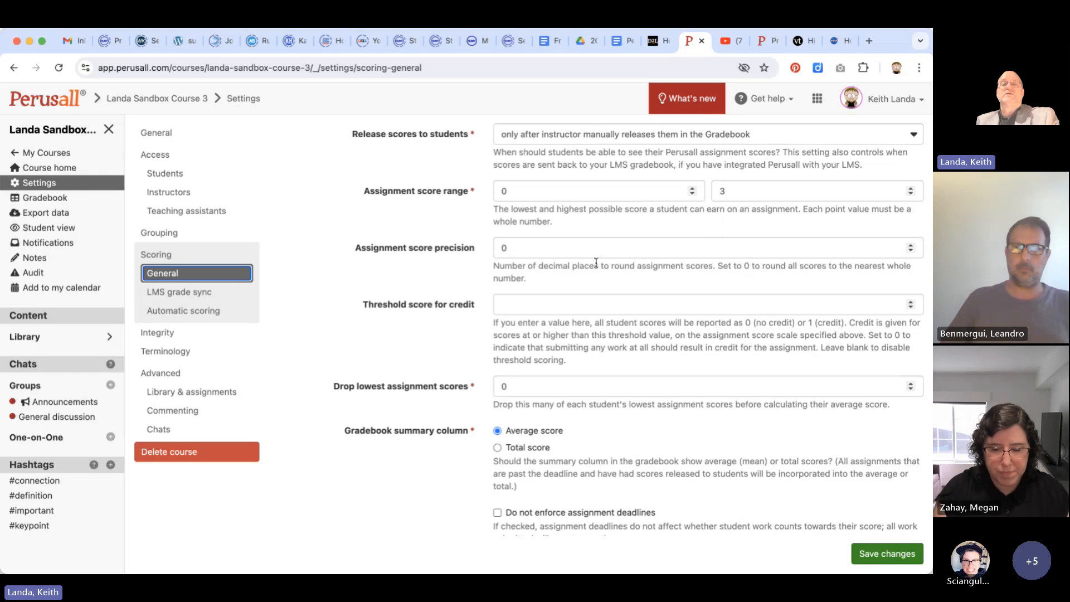
scroll(600, 310, down, 3)
scroll(603, 311, down, 6)
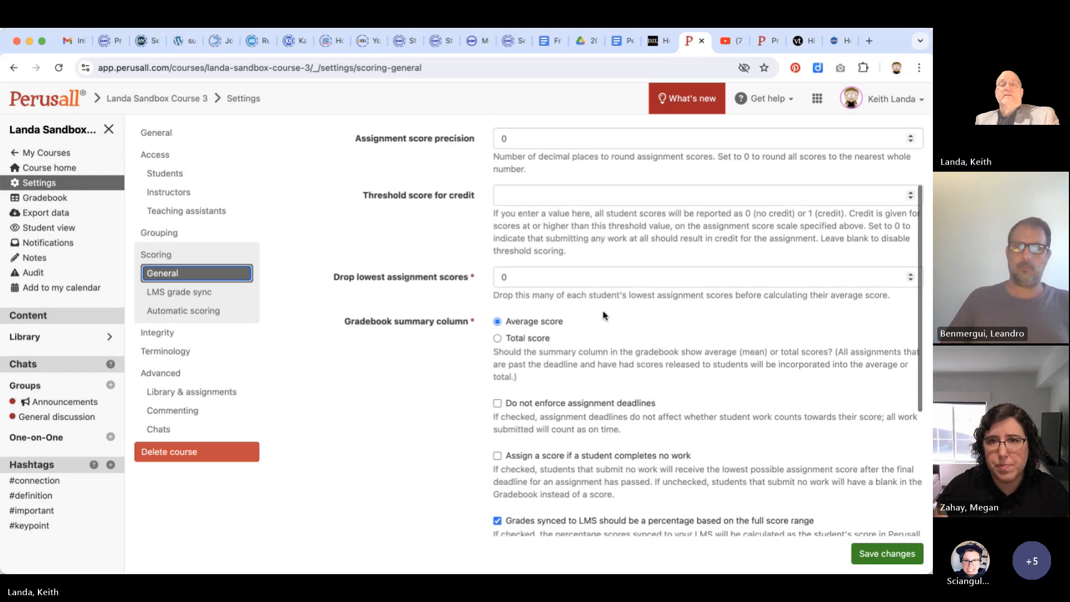
scroll(603, 315, down, 2)
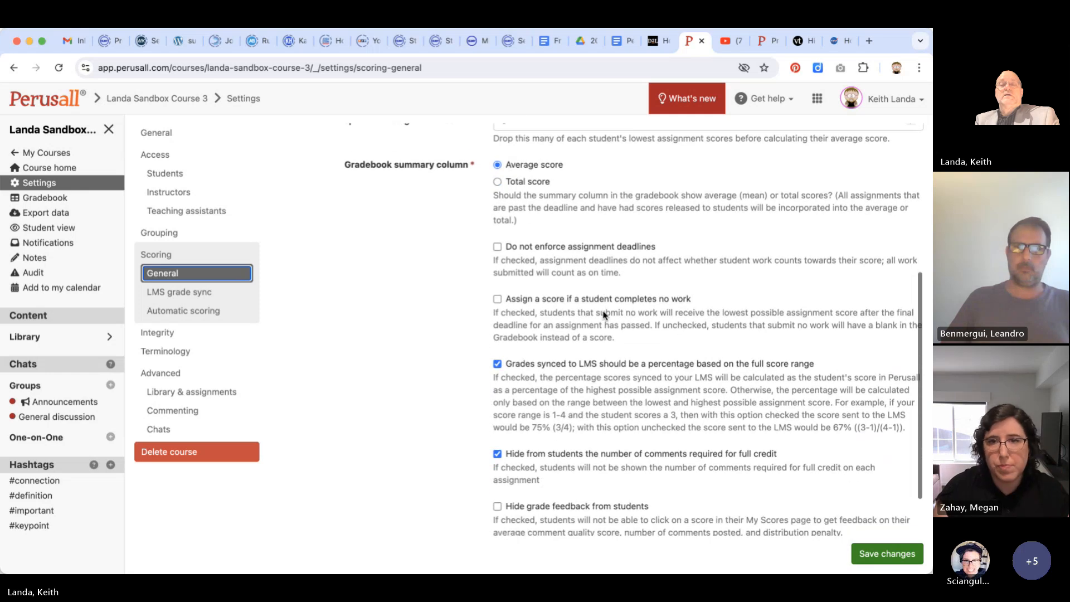
click(209, 294)
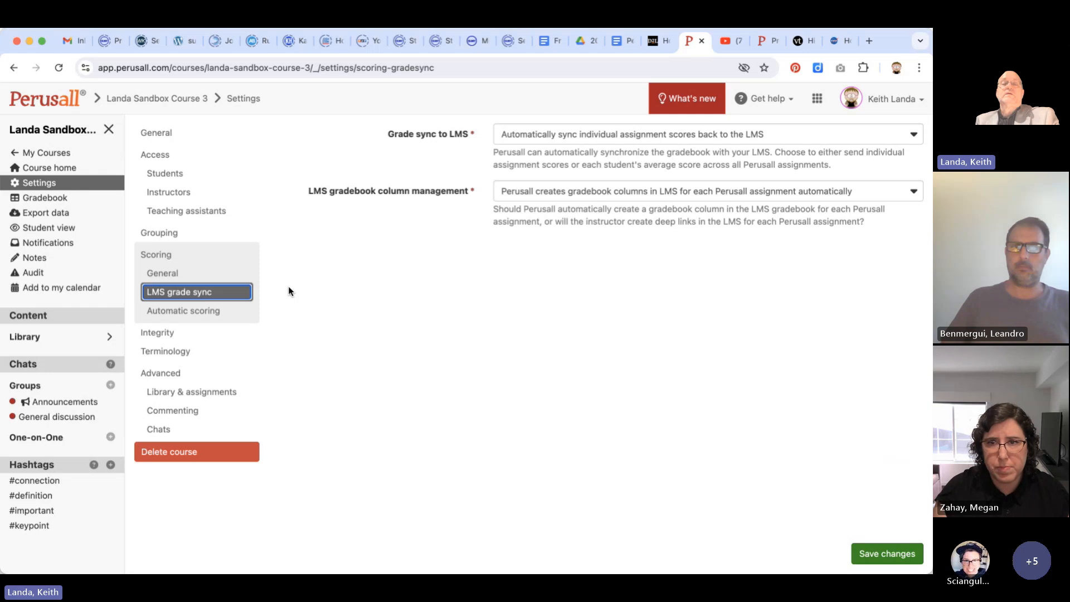
click(187, 313)
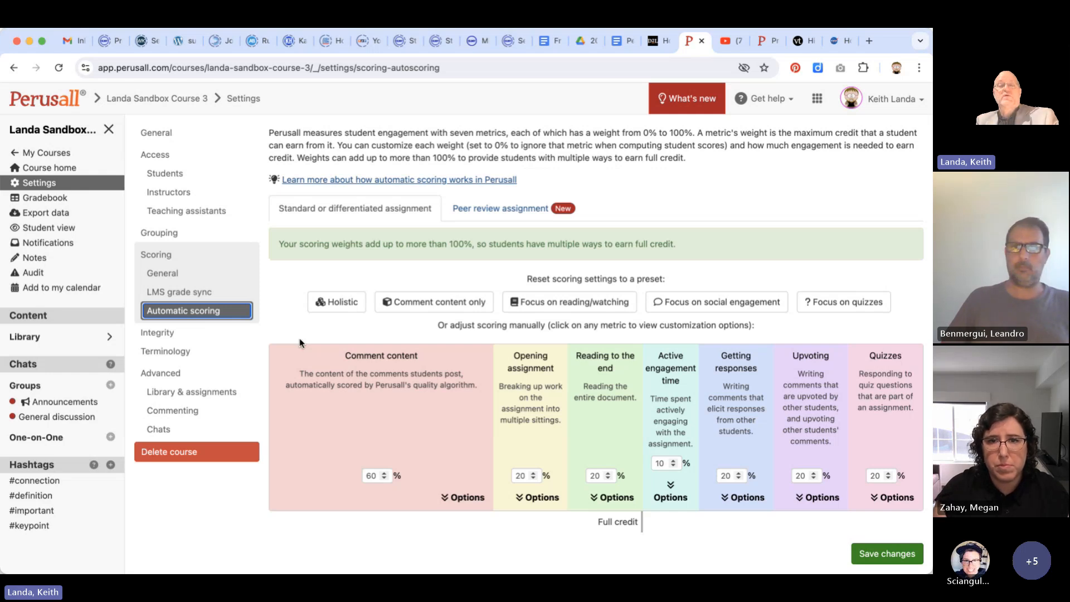
Compare the automatic scoring weights under the reading/watching, social engagement, Holistic and Comment content only presets
scroll(317, 446, down, 1)
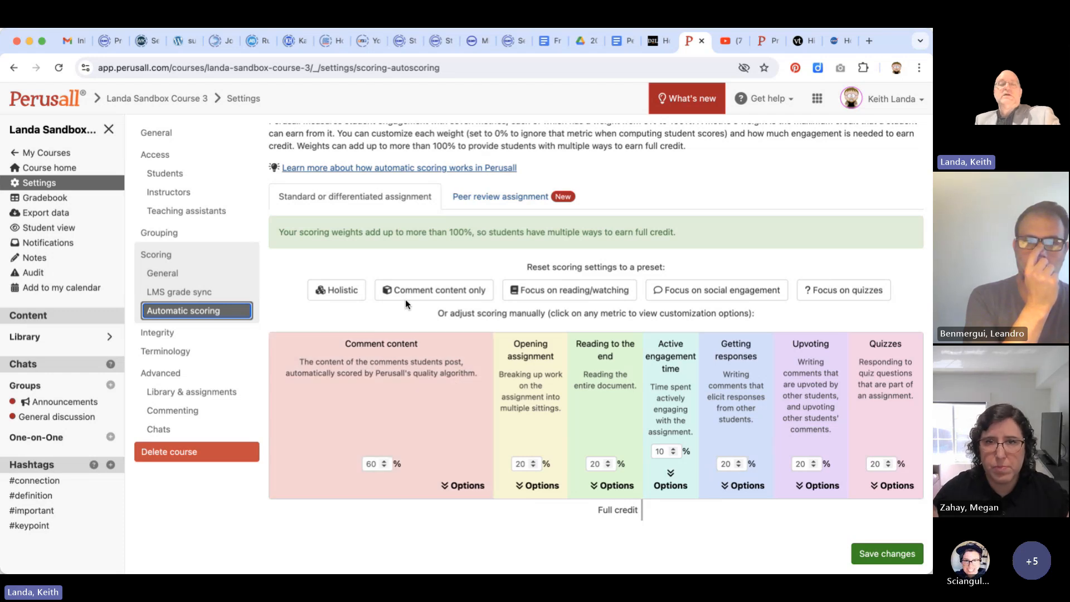
click(577, 296)
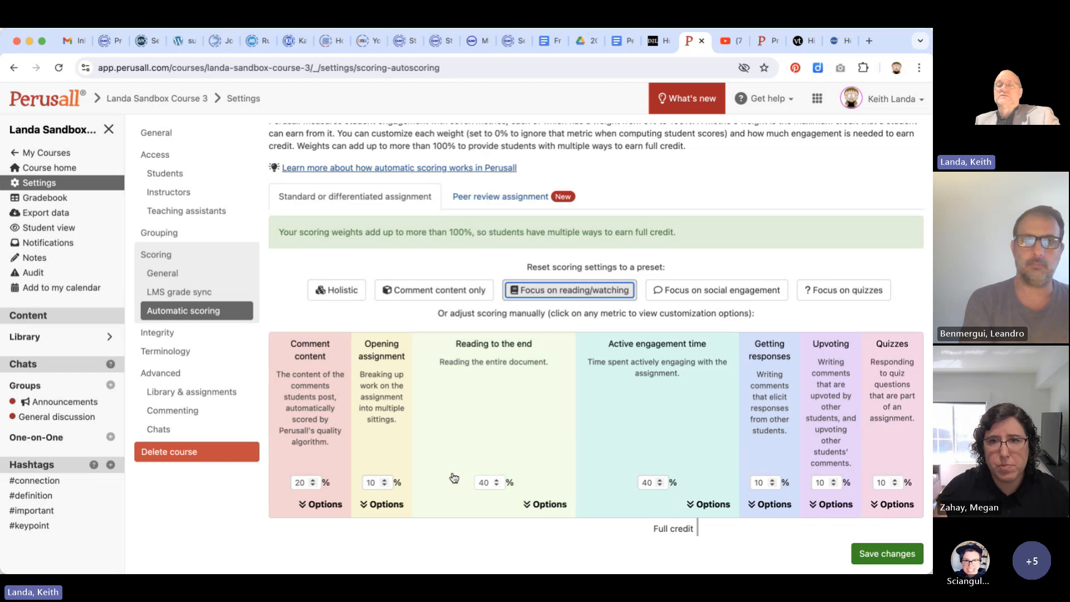
click(691, 294)
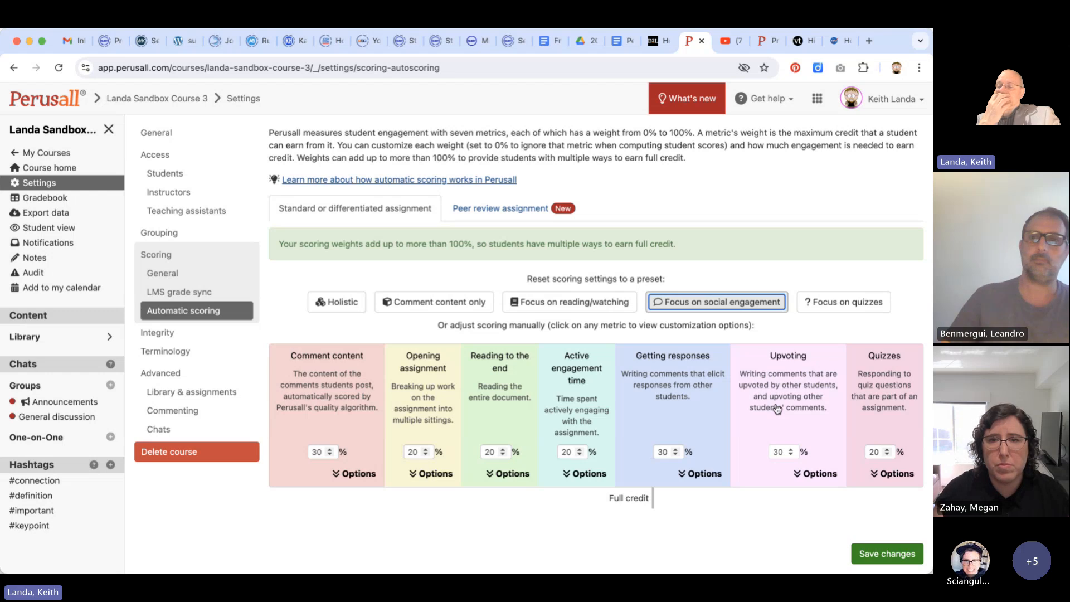
click(336, 303)
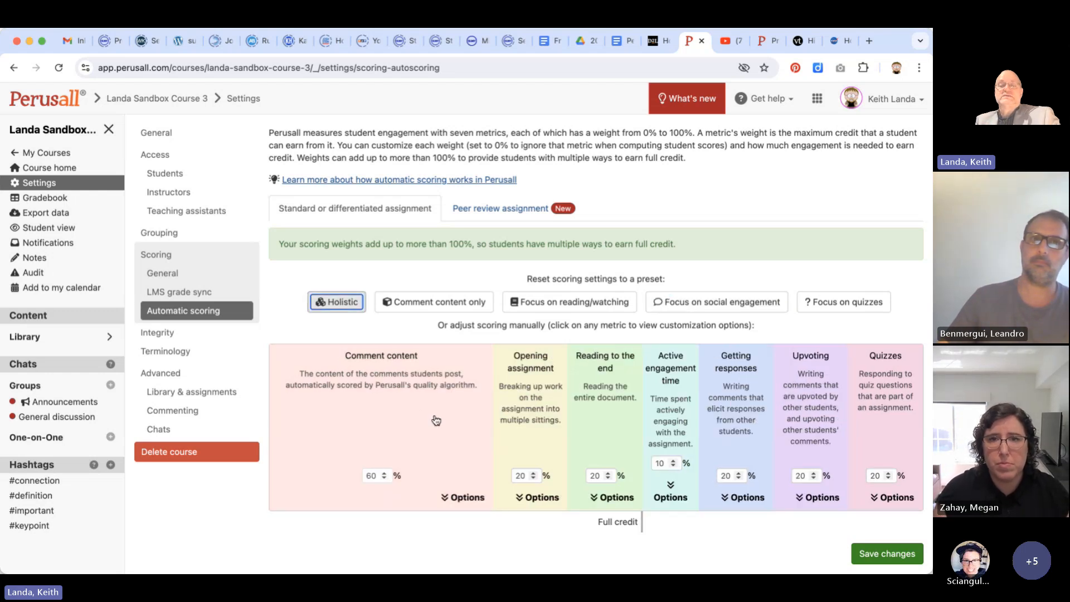
click(444, 306)
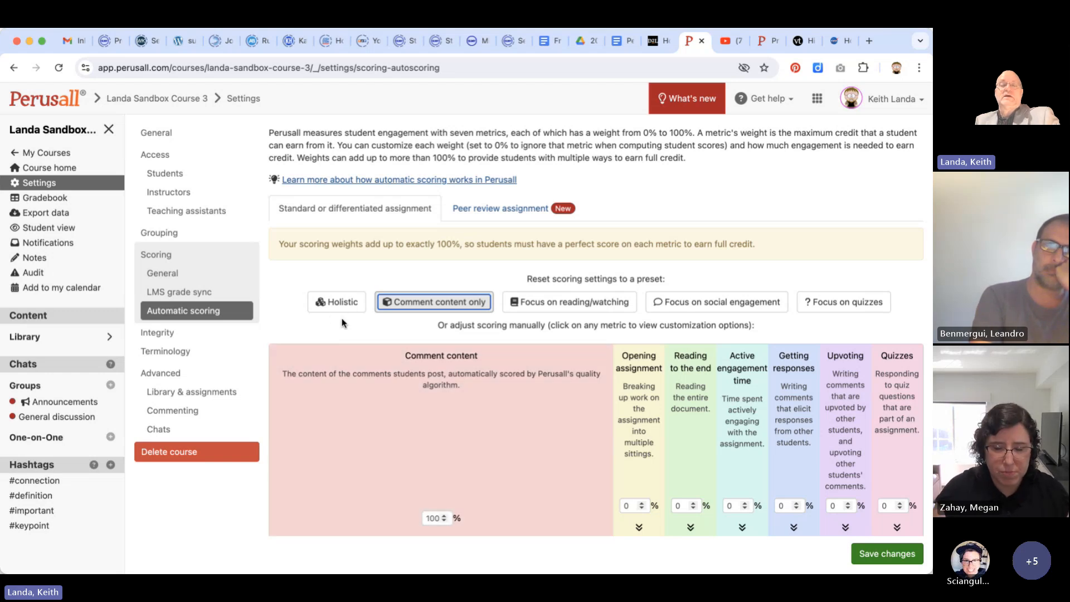
Reset the automatic scoring to the Holistic preset and set the Comment content weight to 50%
click(339, 305)
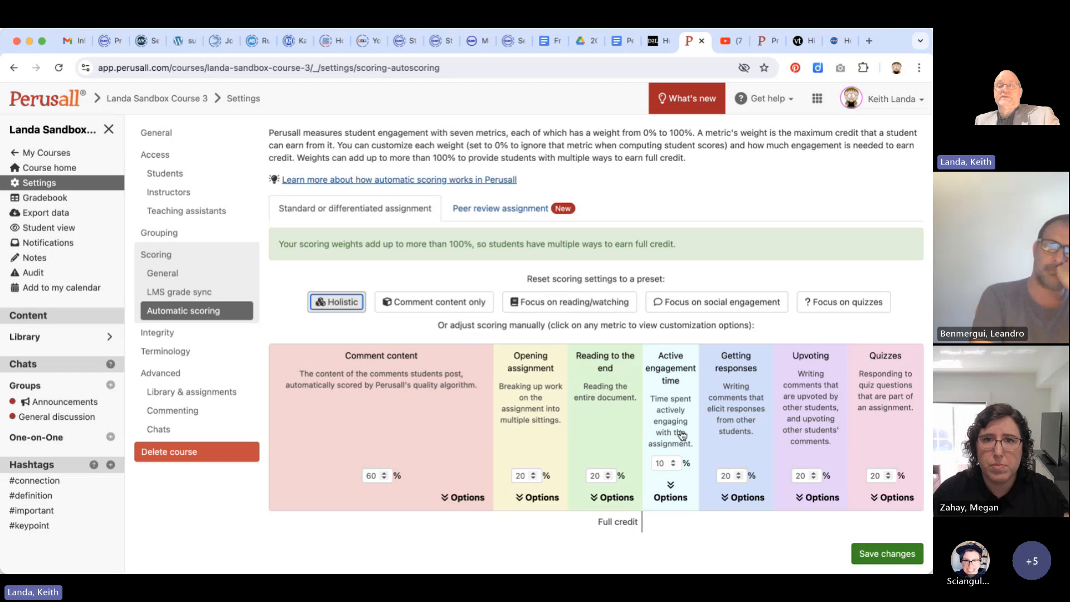
click(384, 479)
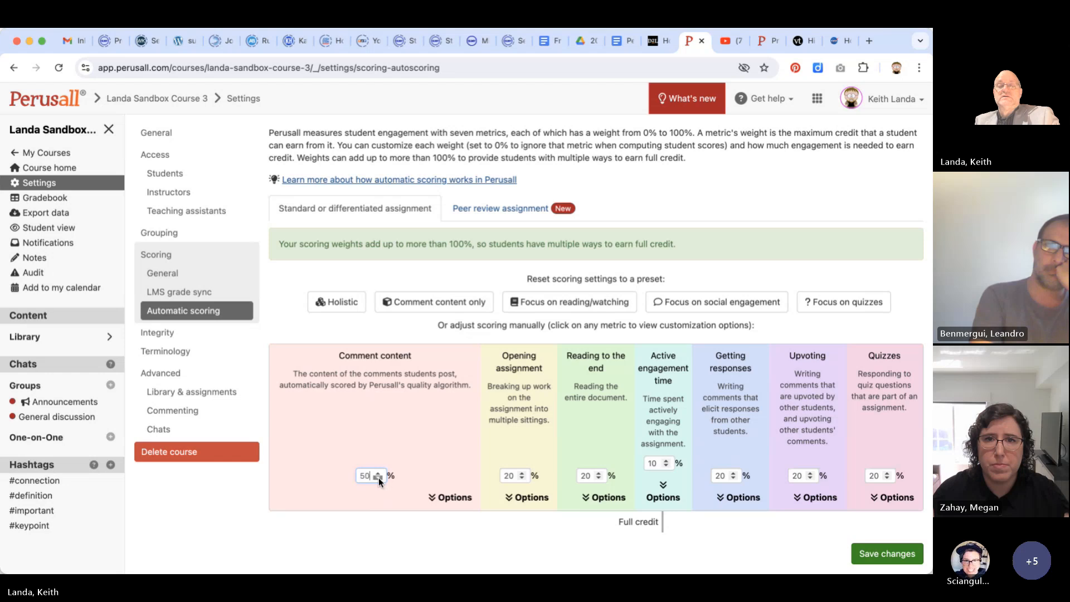
click(378, 478)
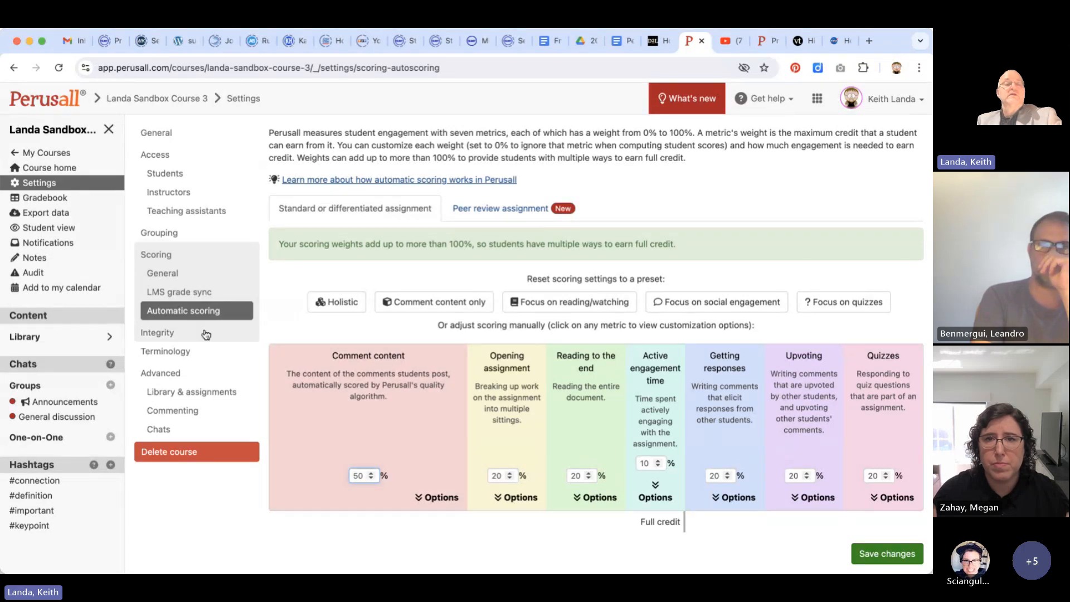
In the course's integrity settings, enable the interactive helper that guides students to cite sources when pasting outside content
click(173, 334)
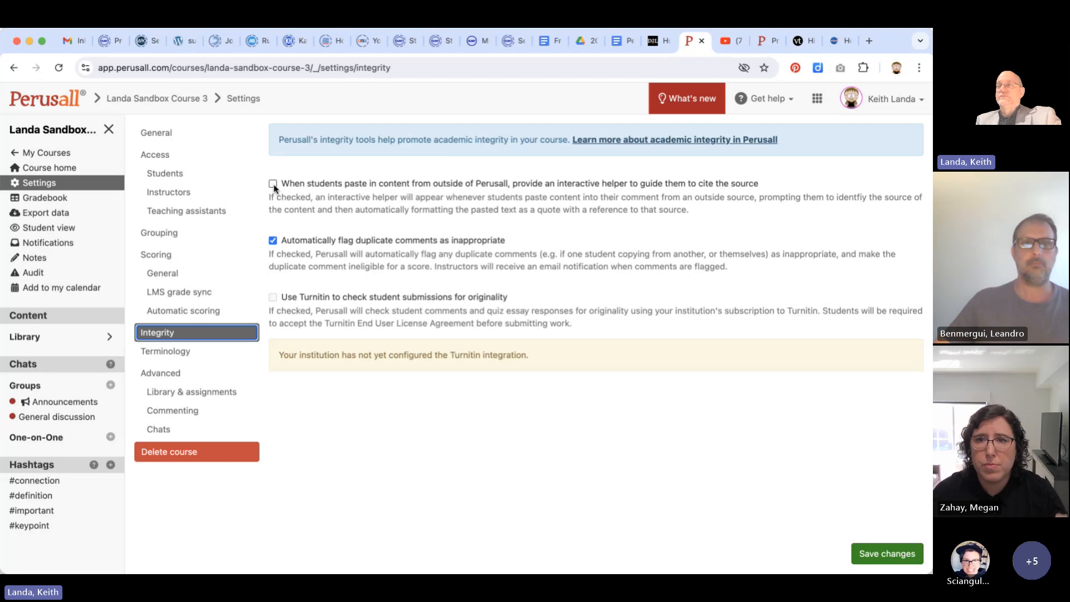
click(273, 185)
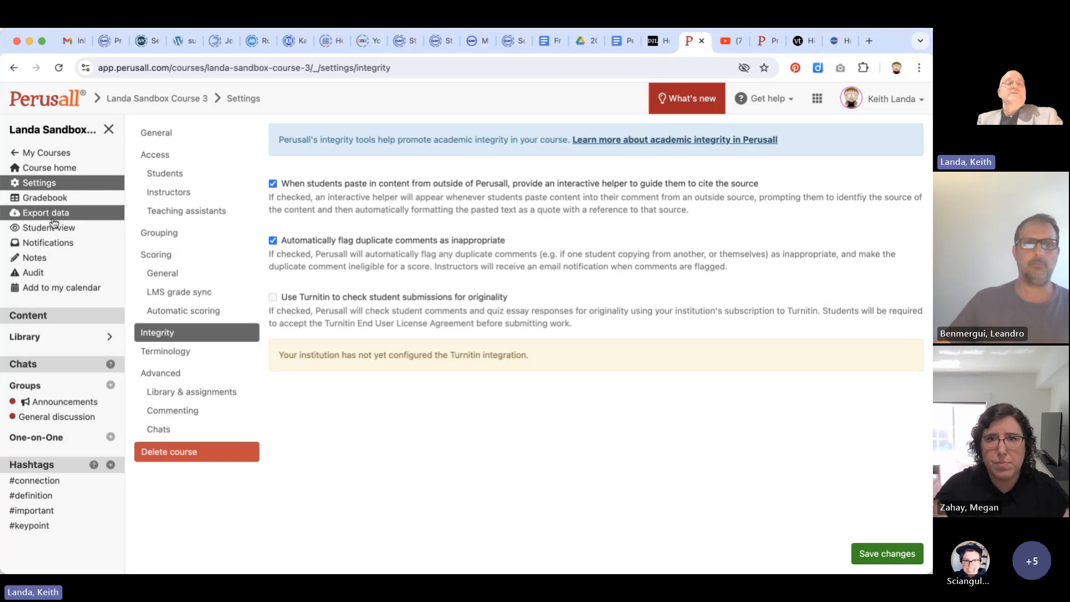
Return to the course home and start a new standard assignment named "Web video assignment"
click(58, 173)
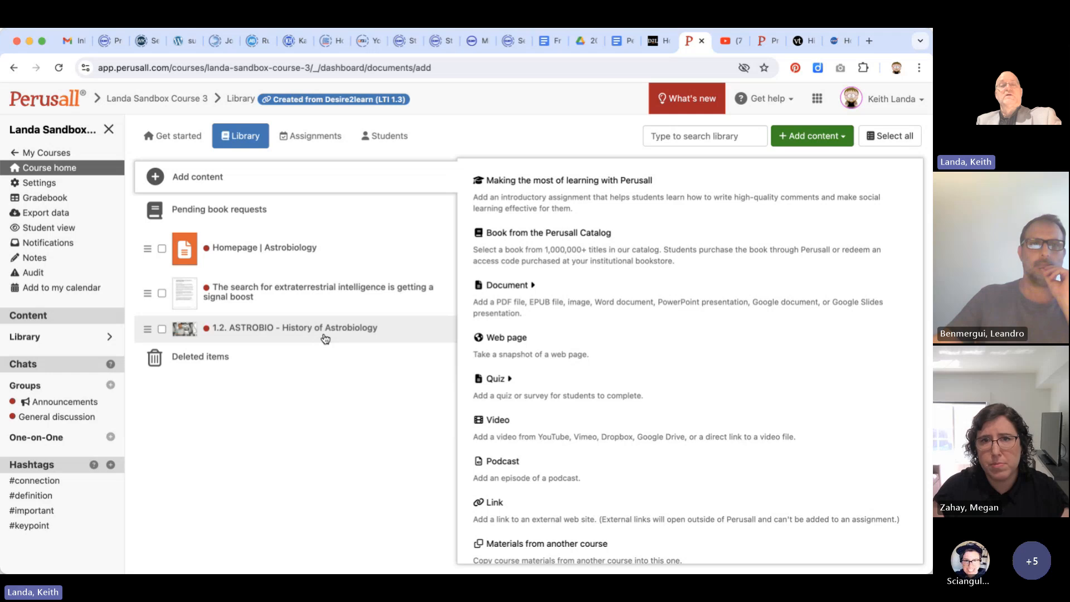
click(238, 329)
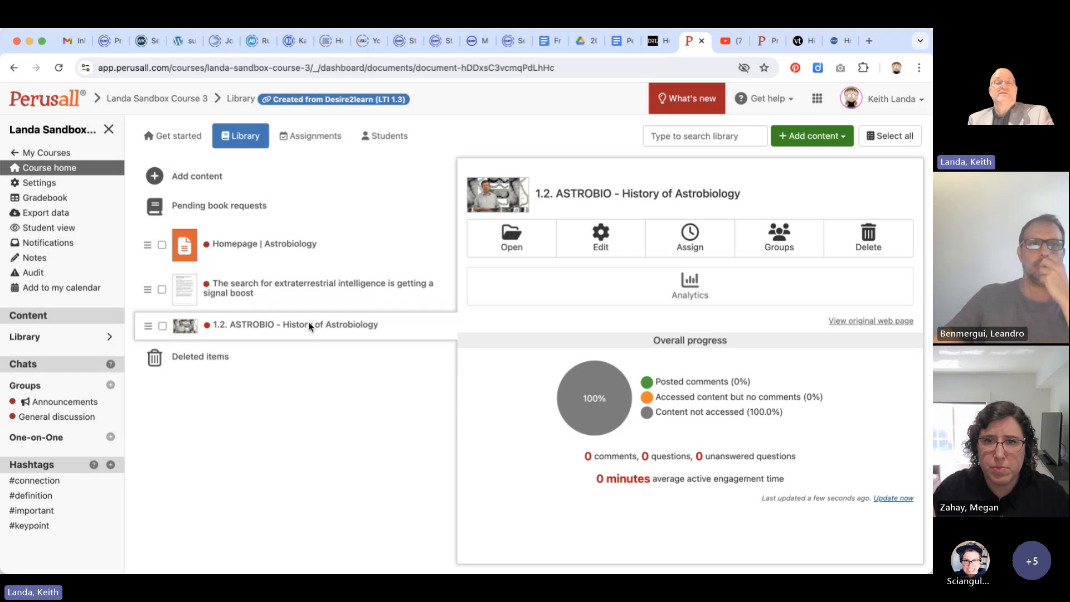
click(313, 139)
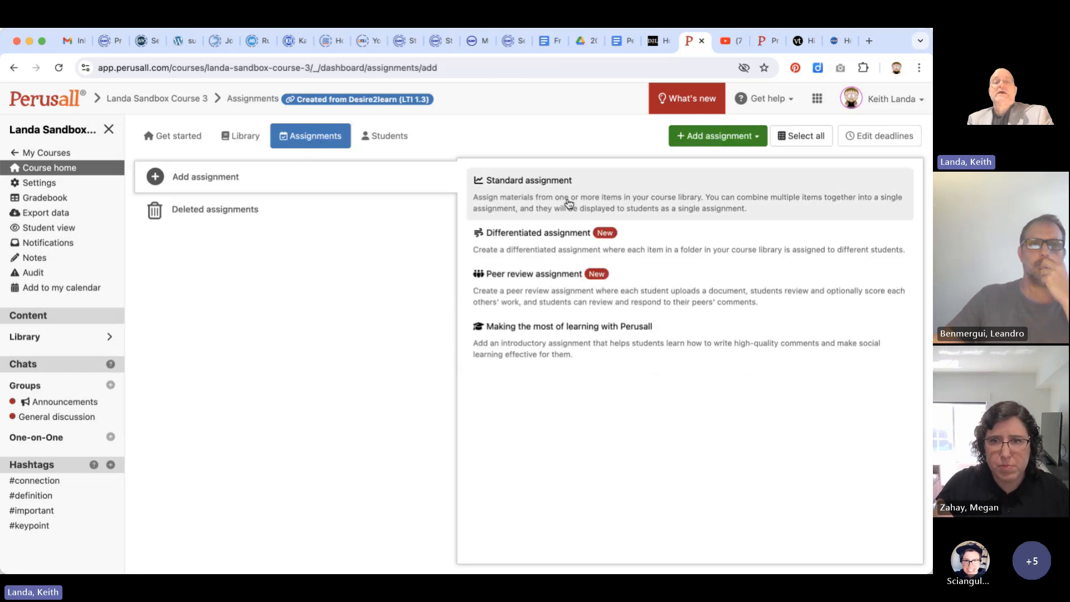
click(728, 138)
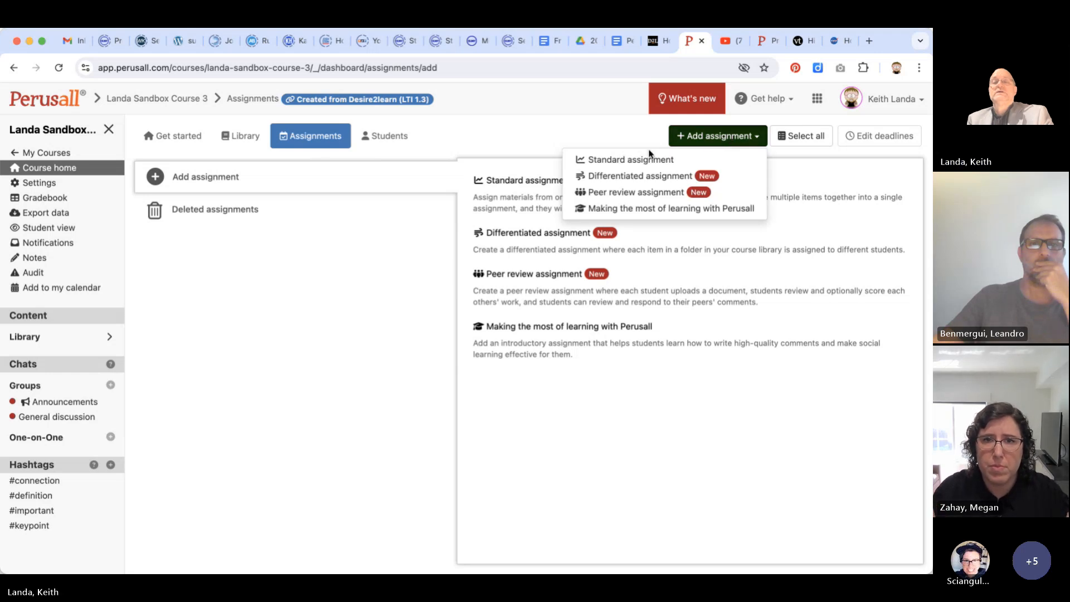
click(631, 160)
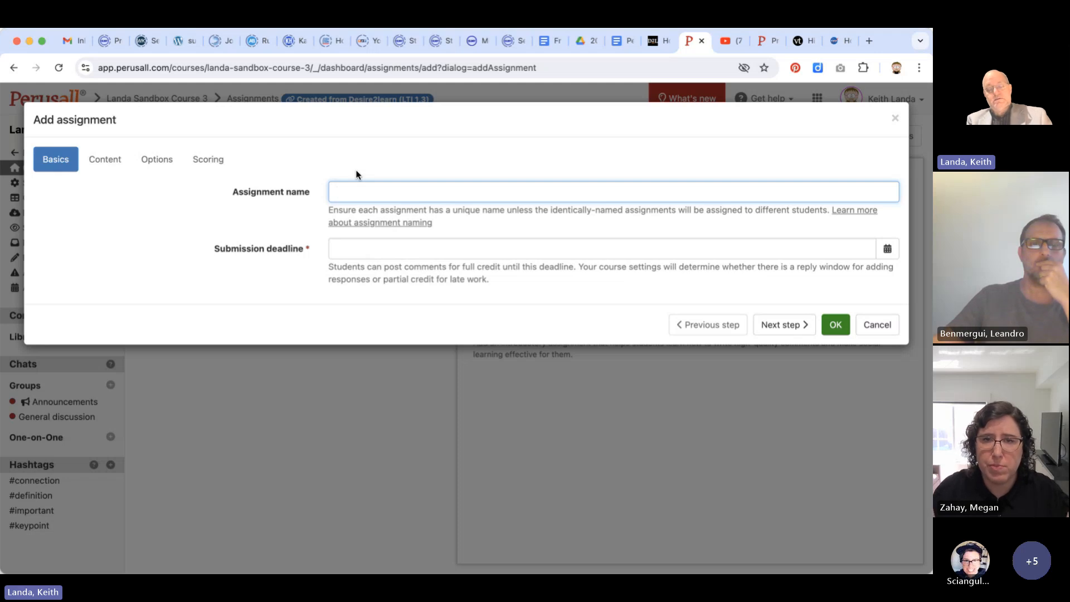
text(Web)
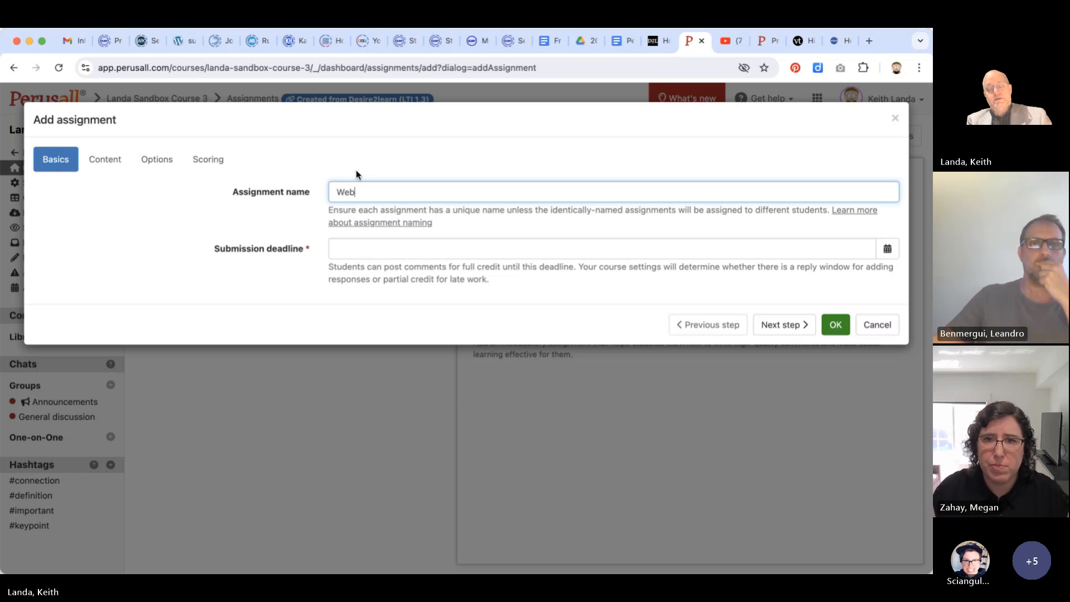
text( video assignment)
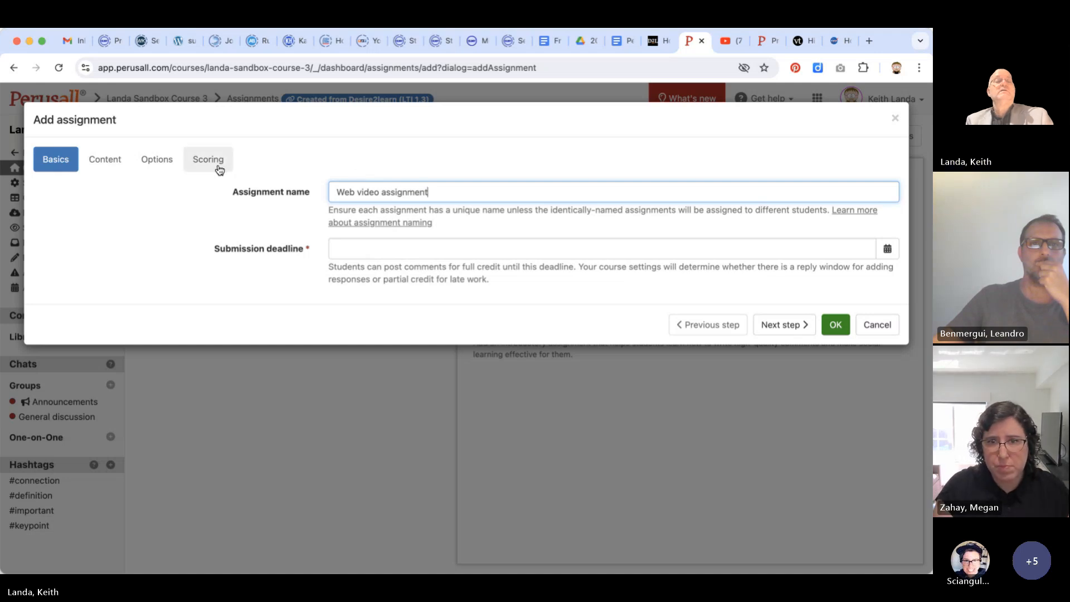
Assign the full video "1.2. ASTROBIO - History of Astrobiology" as the content of the assignment's first part
click(796, 328)
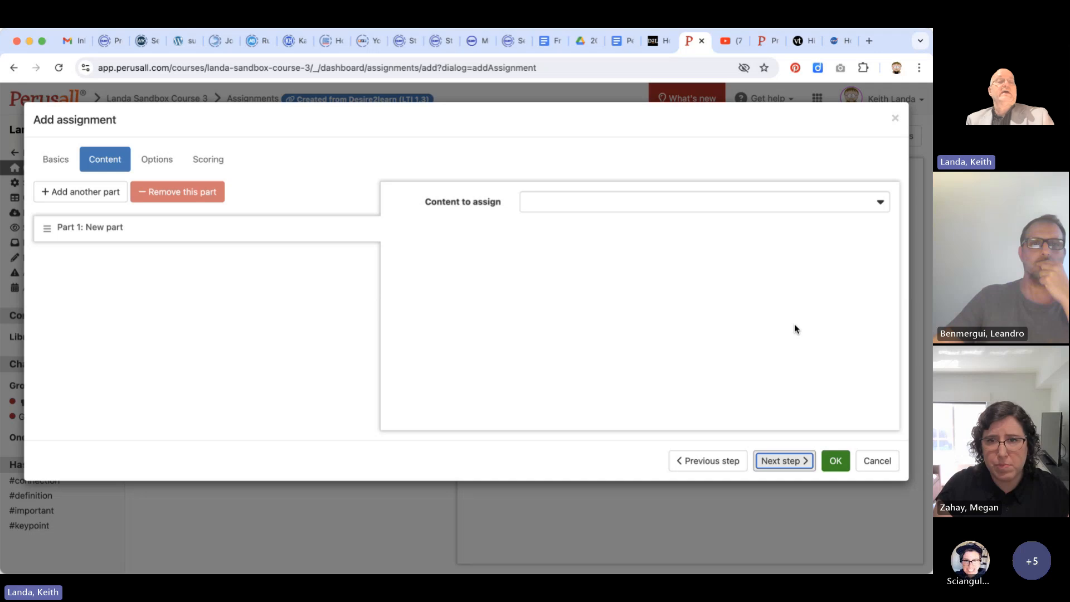
click(880, 203)
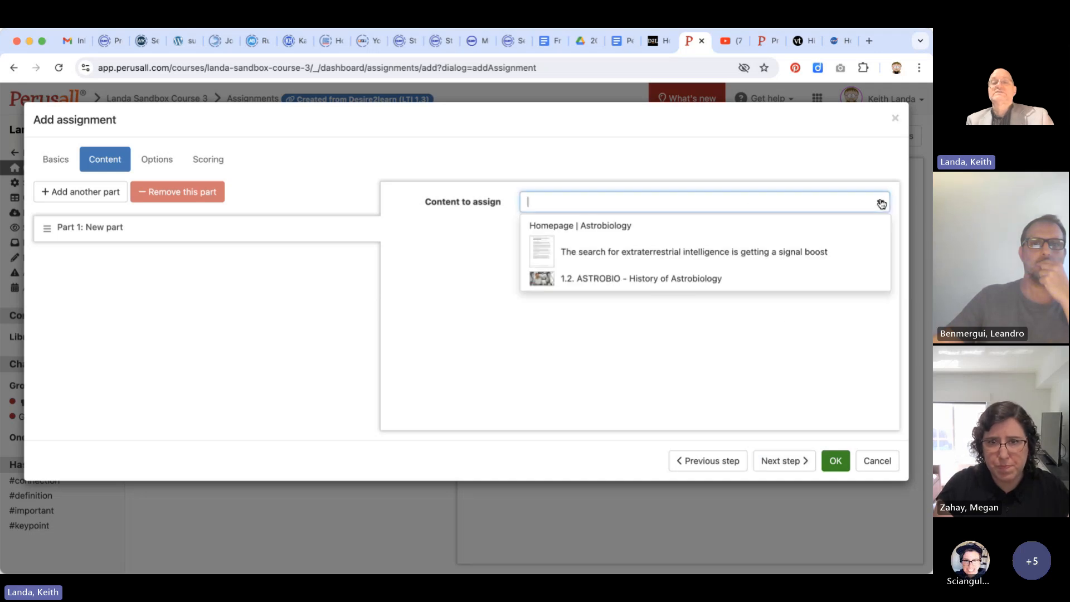
click(654, 279)
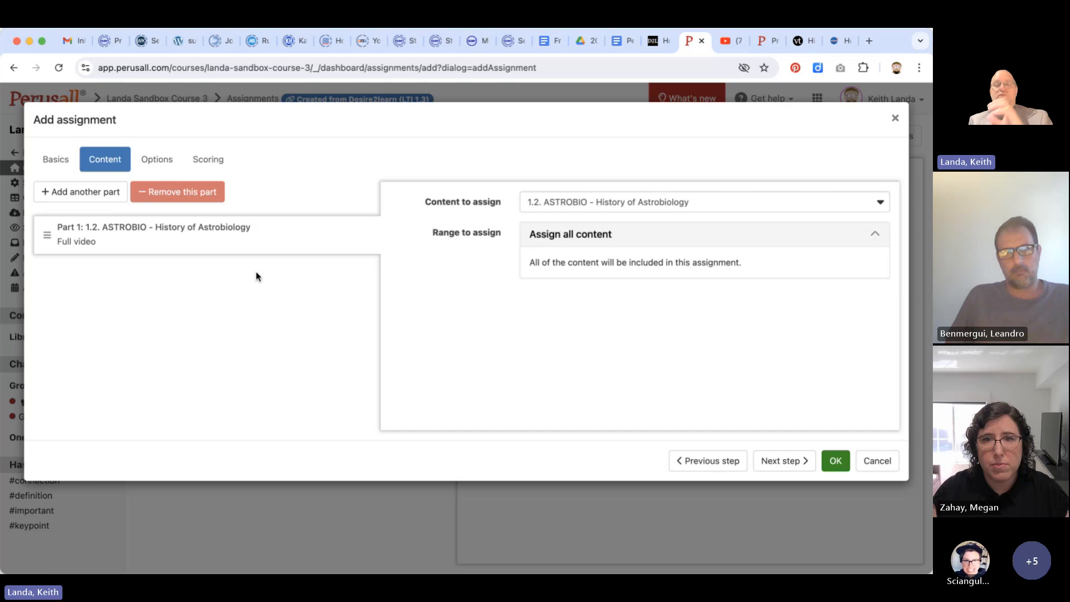
Add the student instructions "pause the video and comment at least 4 times" to the assignment's options
click(779, 460)
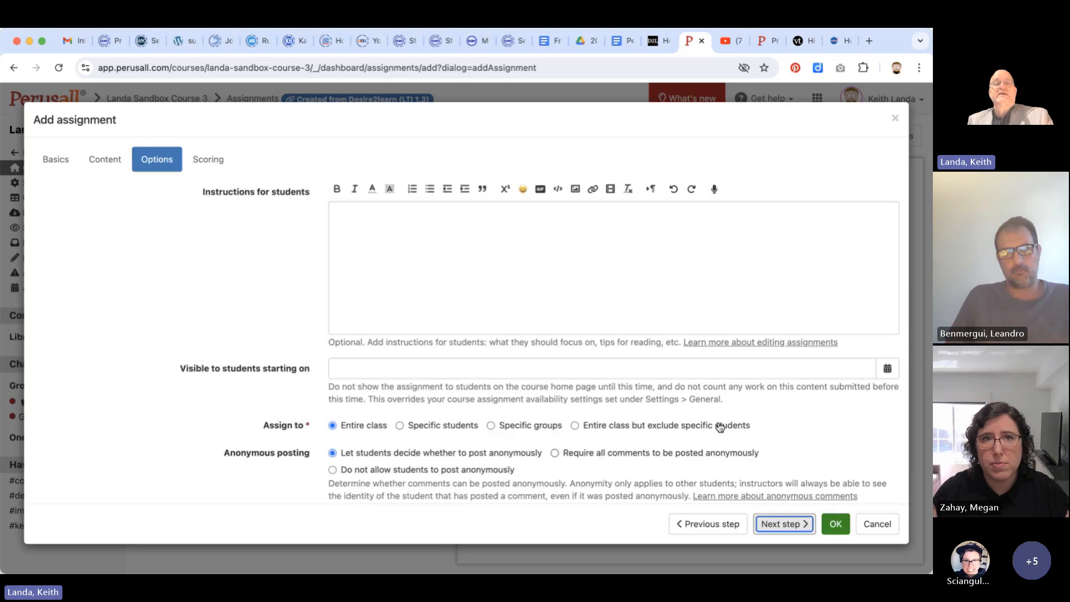
click(444, 242)
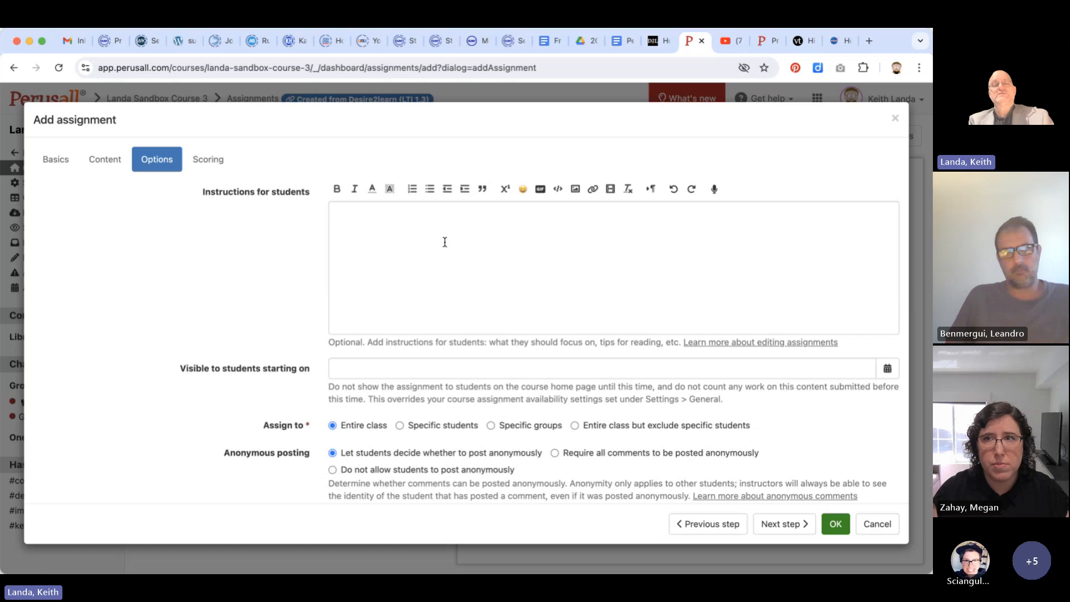
text(paus)
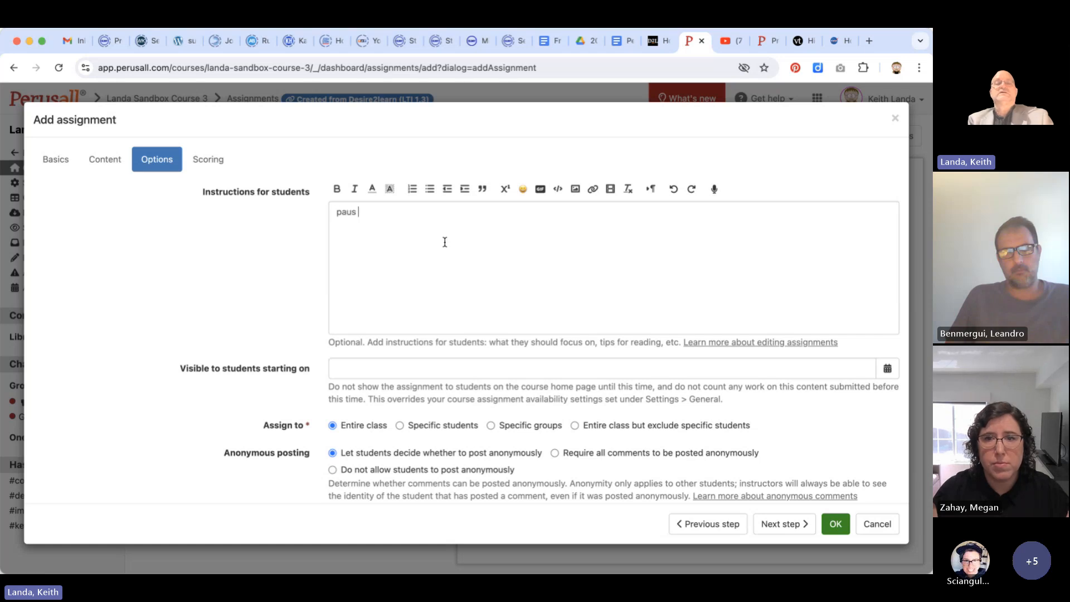
text(e the video and comment )
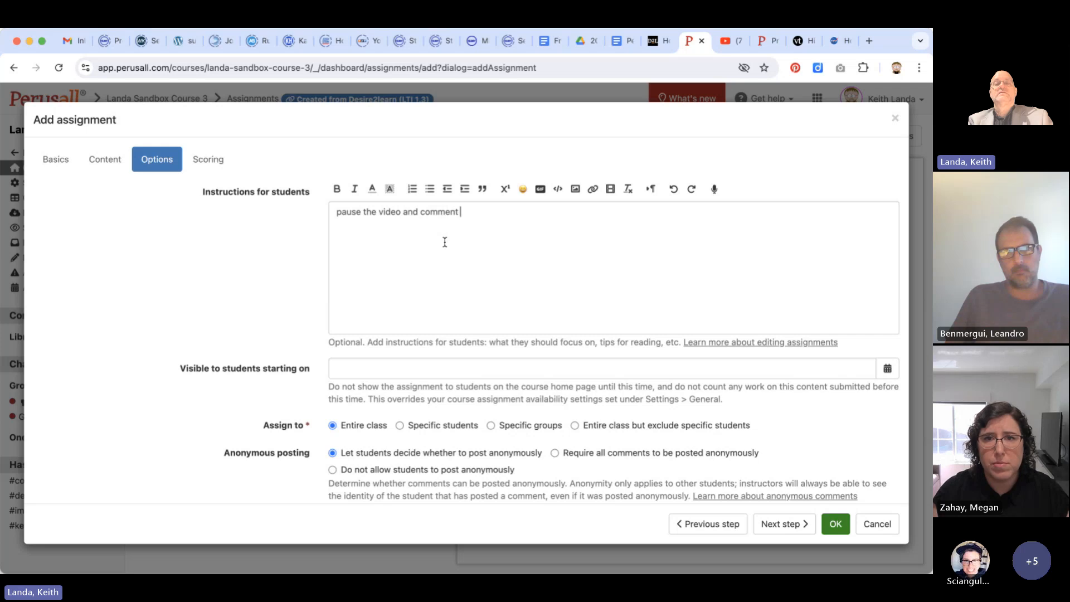
text(at least )
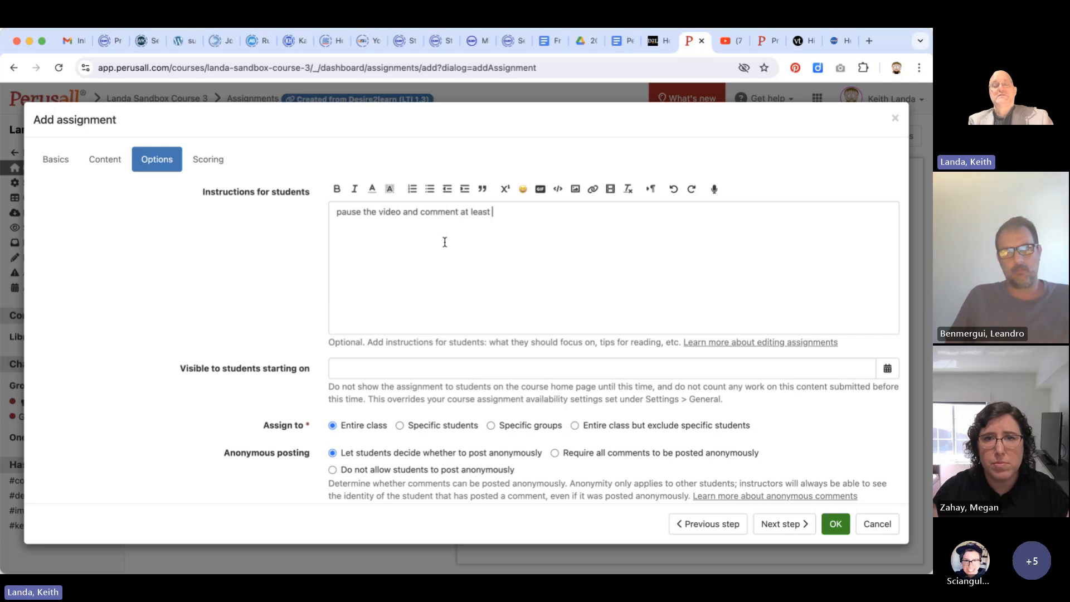
text(4 times)
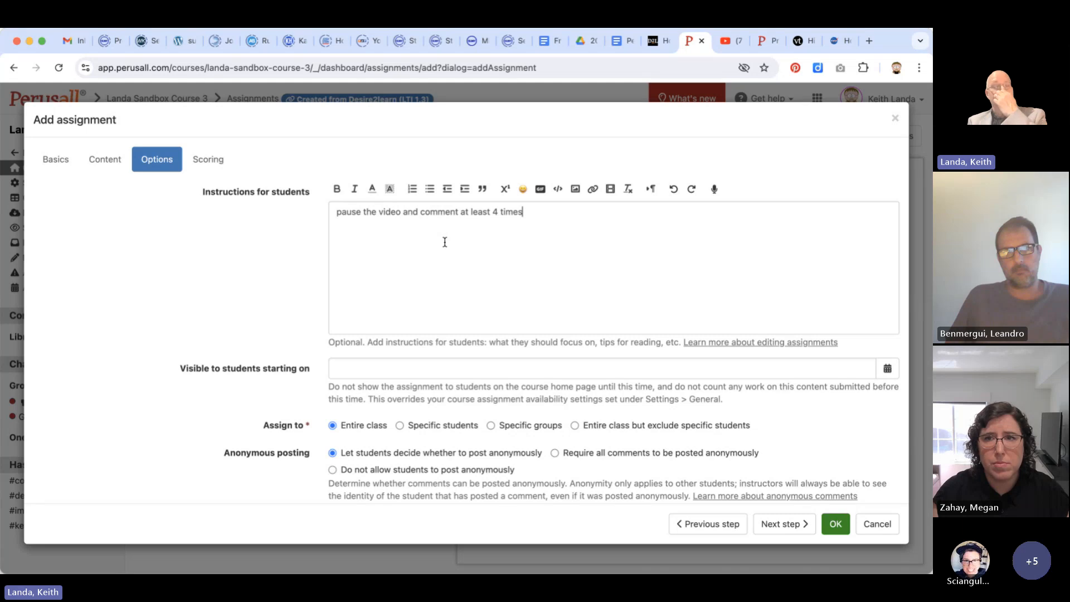
Review the assignment's visibility, audience, anonymity, extra credit and reminder options, plus its scoring choices
scroll(474, 298, down, 4)
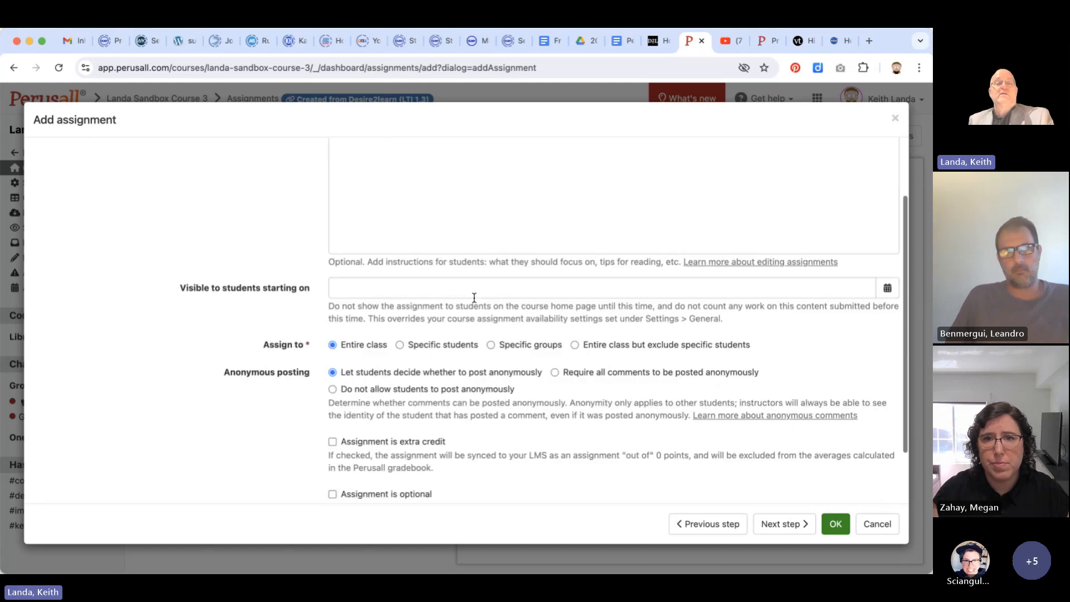
scroll(475, 298, down, 1)
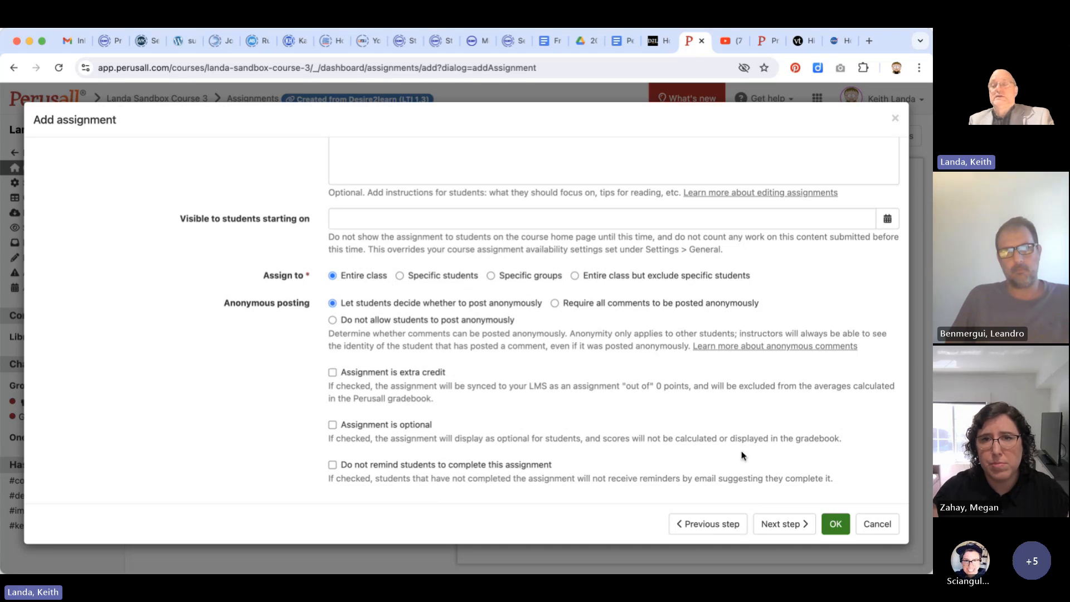
click(776, 521)
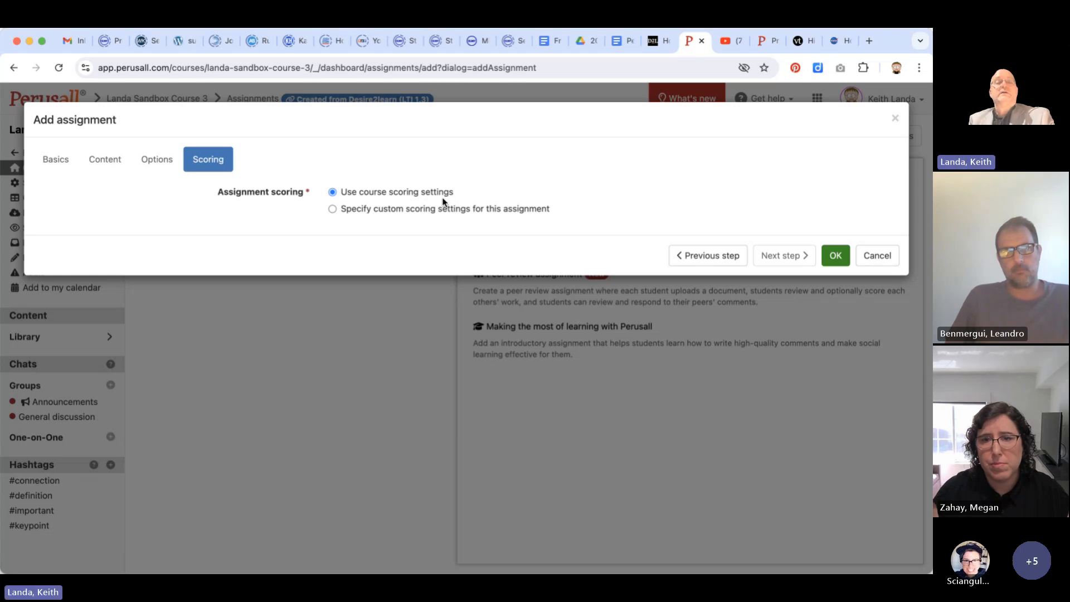
Make the assignment visible to students starting on August 28, 2024 11:59 PM and try to save it
click(708, 256)
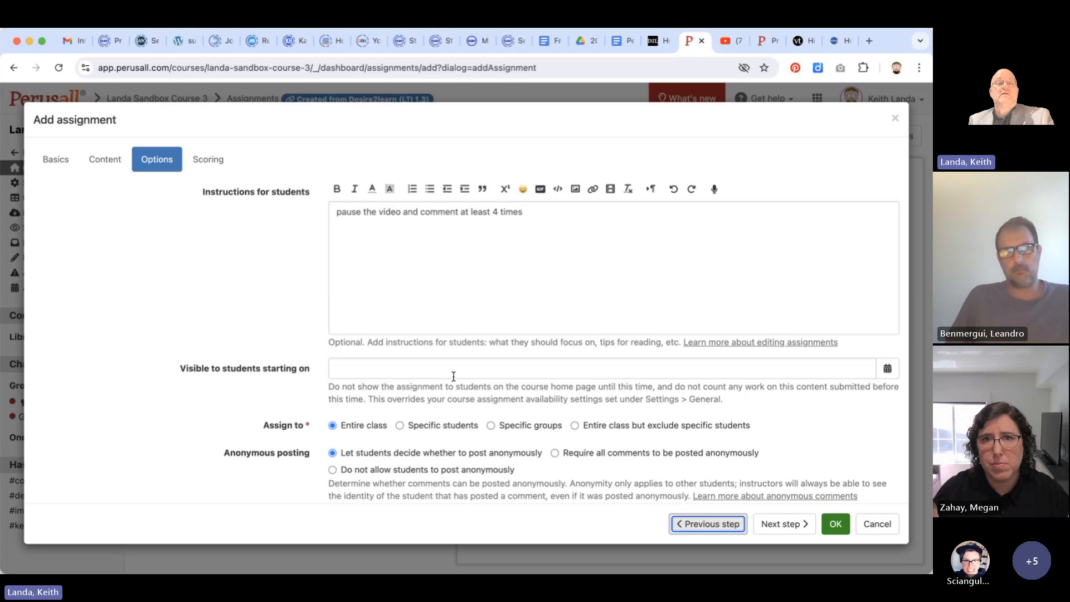
click(400, 368)
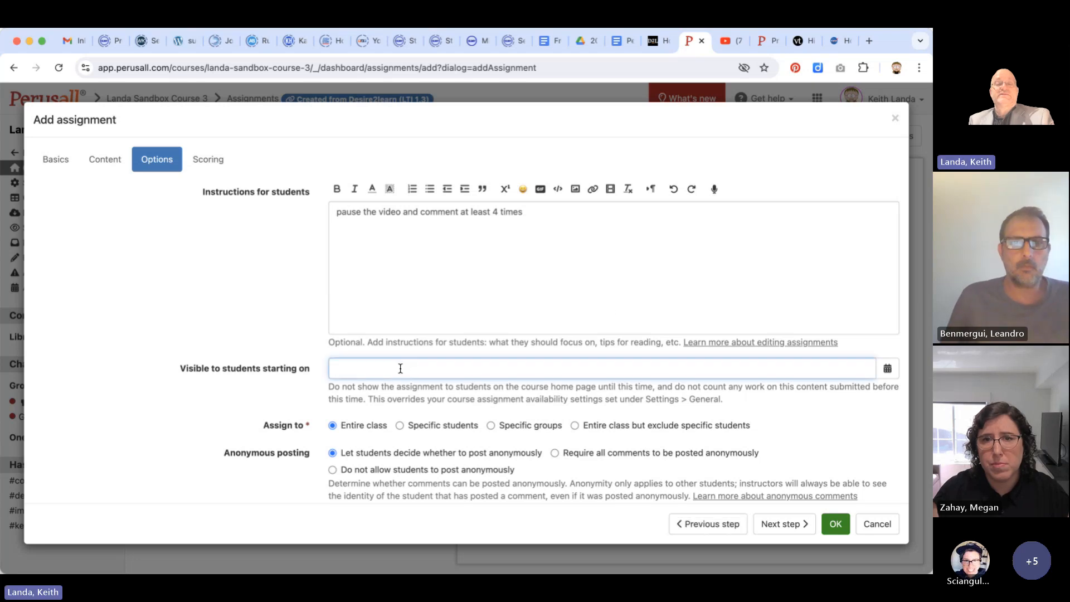
click(887, 371)
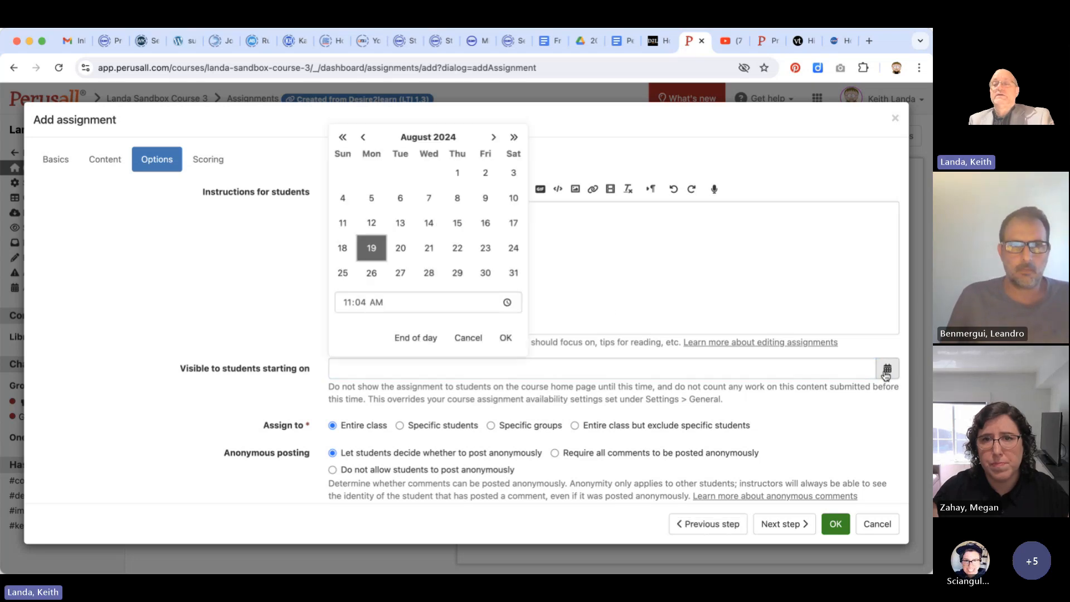
click(429, 273)
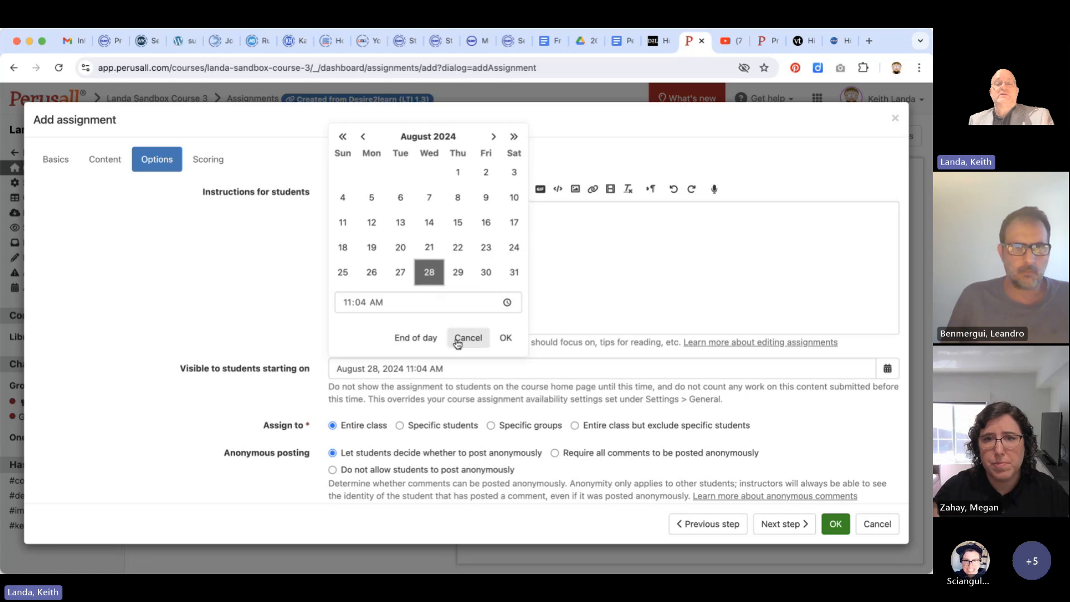
click(429, 337)
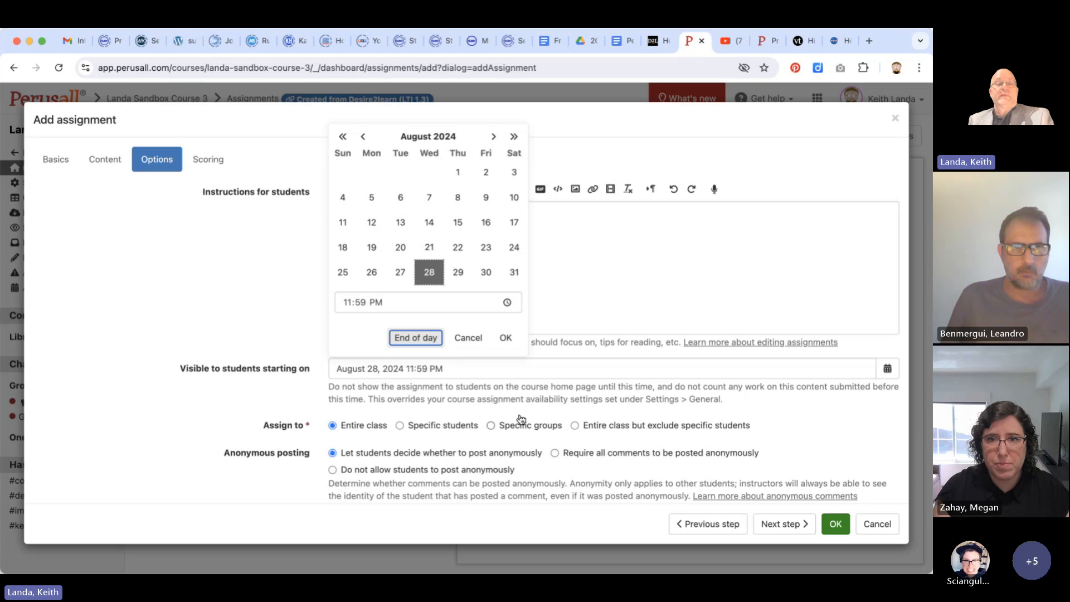
scroll(521, 418, down, 5)
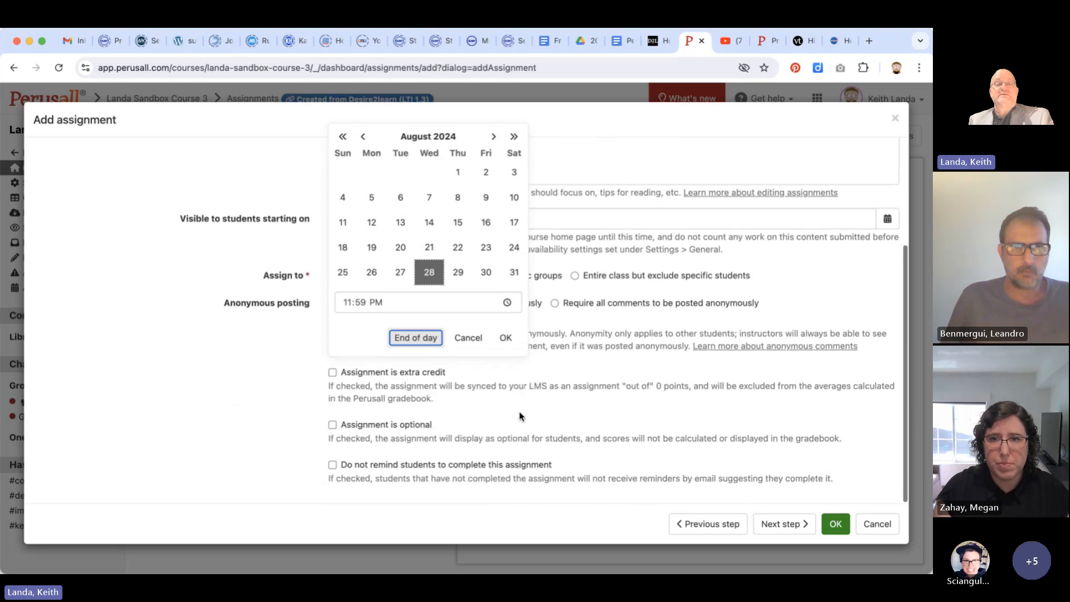
click(778, 522)
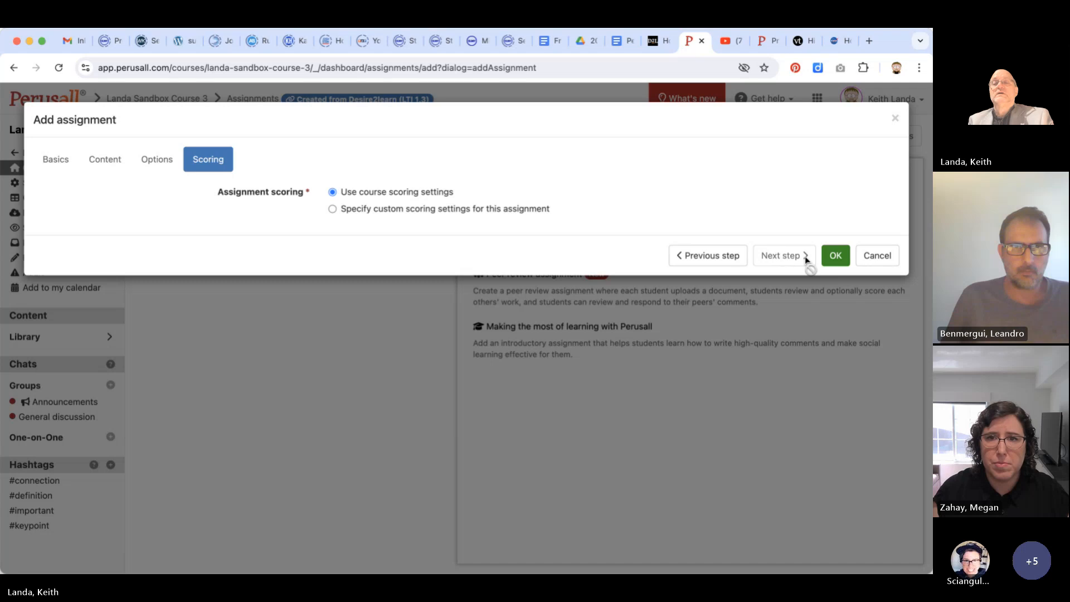
click(834, 256)
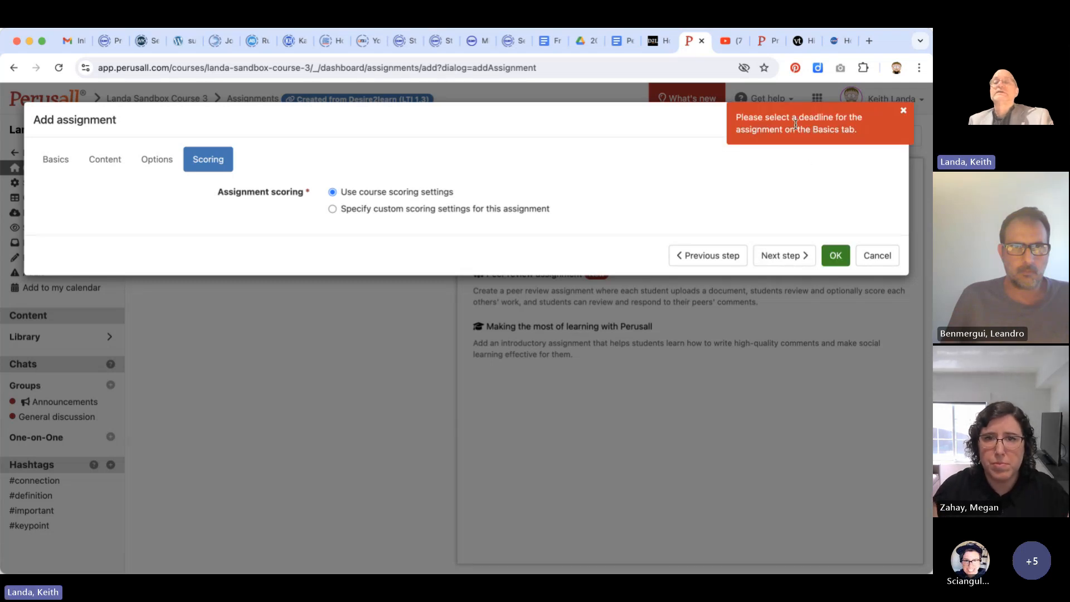
Set the assignment's submission deadline to September 4, 2024 11:59 PM and save the new assignment
click(714, 258)
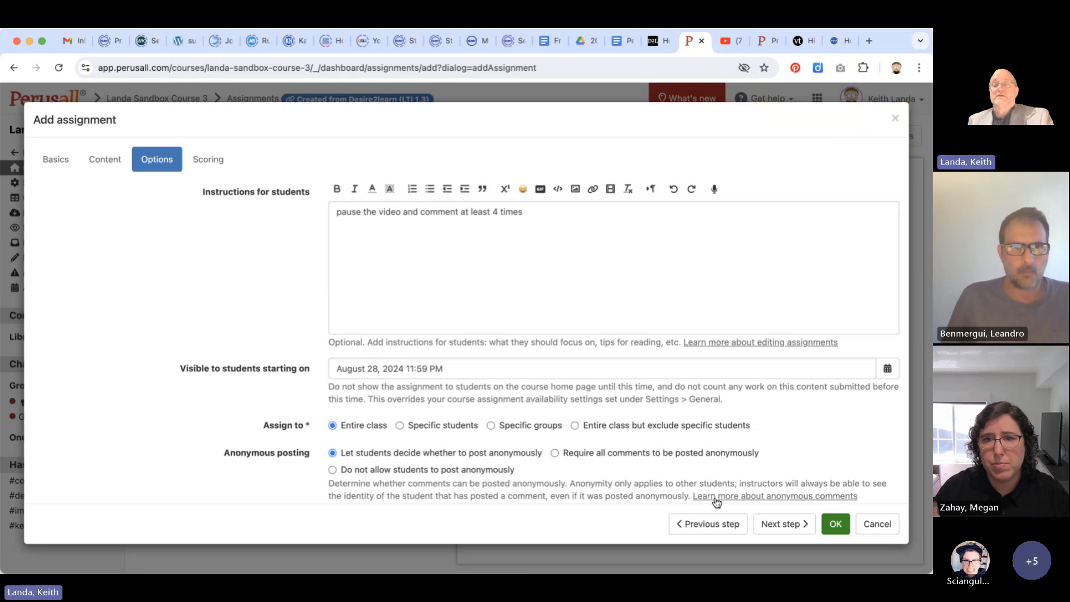
click(708, 524)
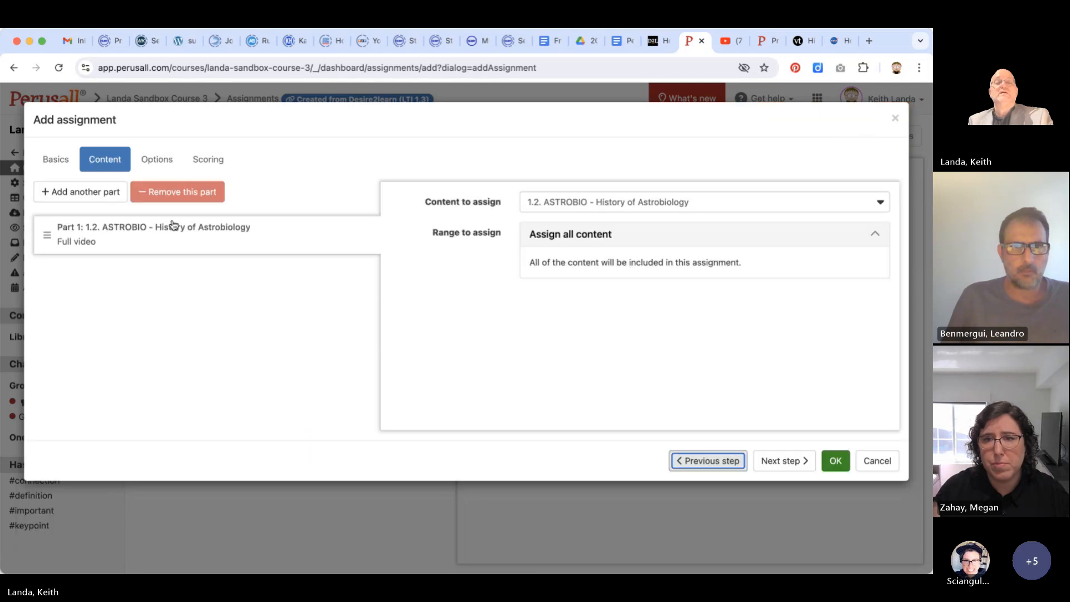
click(705, 460)
click(349, 246)
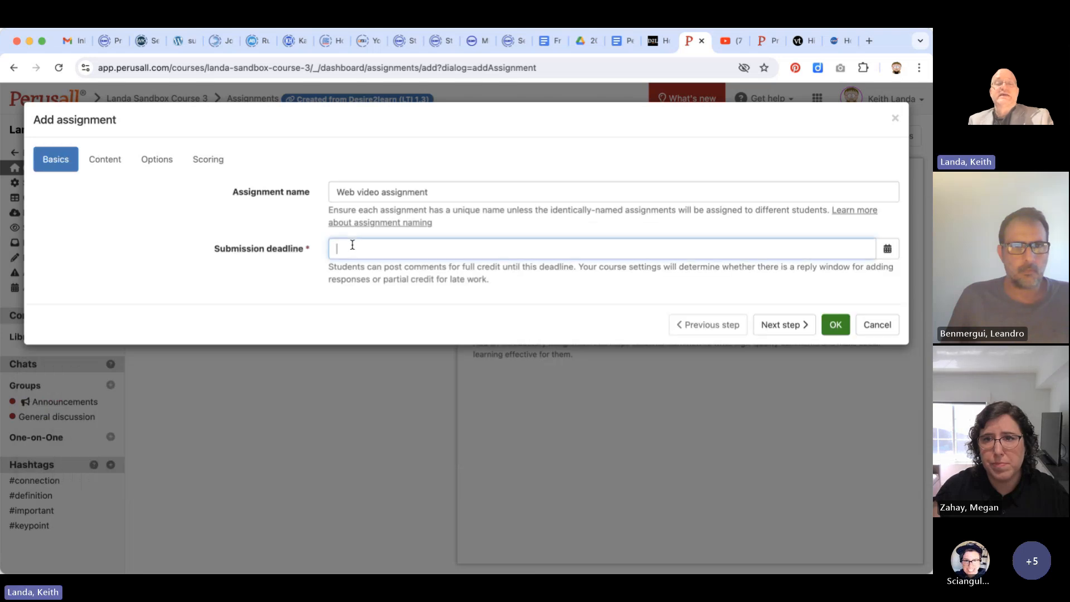
click(886, 250)
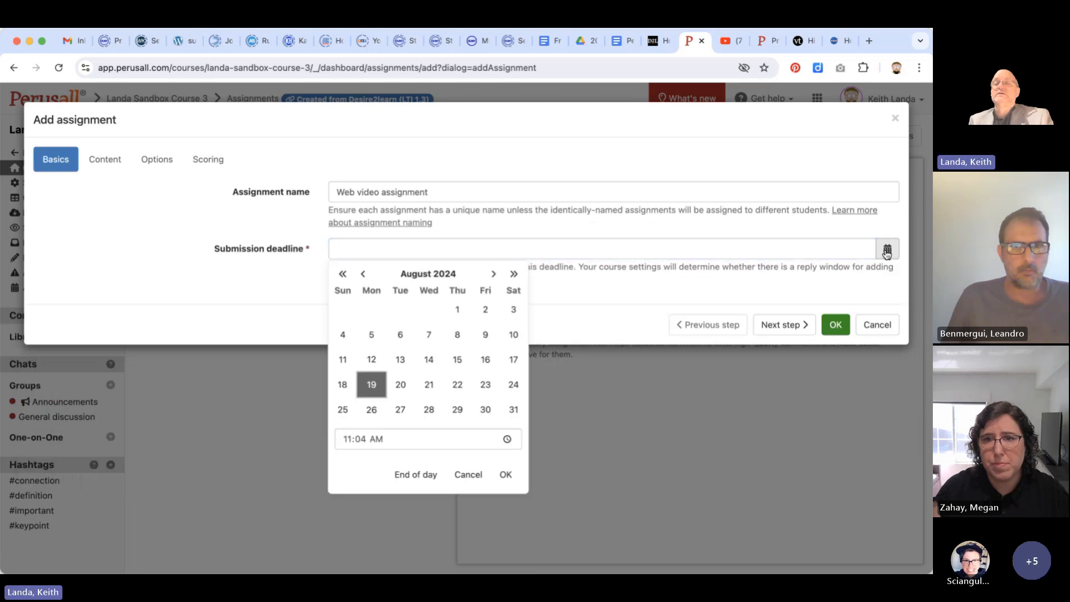
click(493, 274)
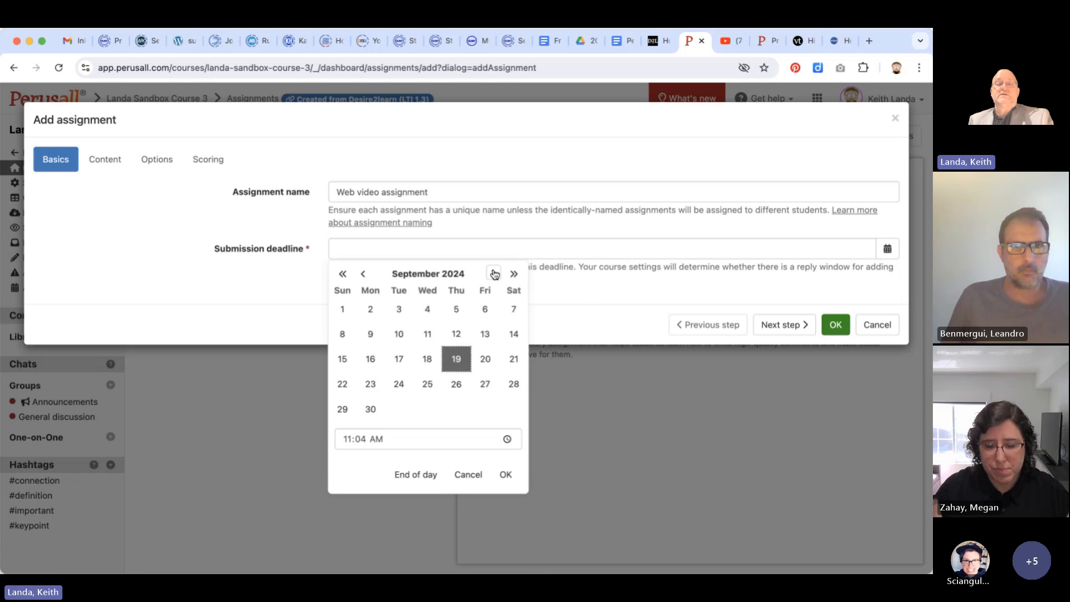
click(431, 308)
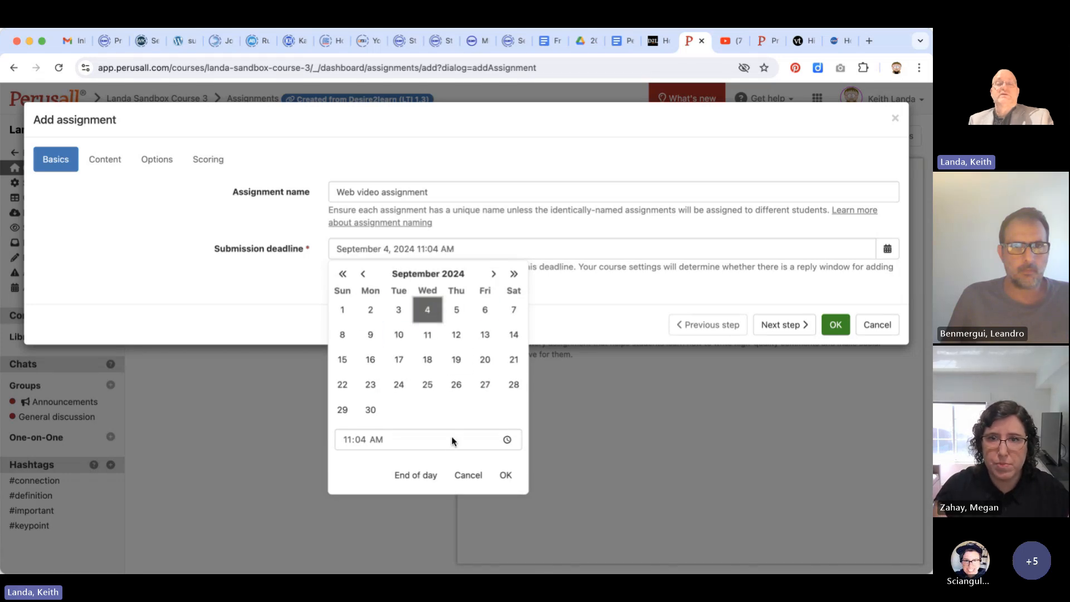
click(423, 475)
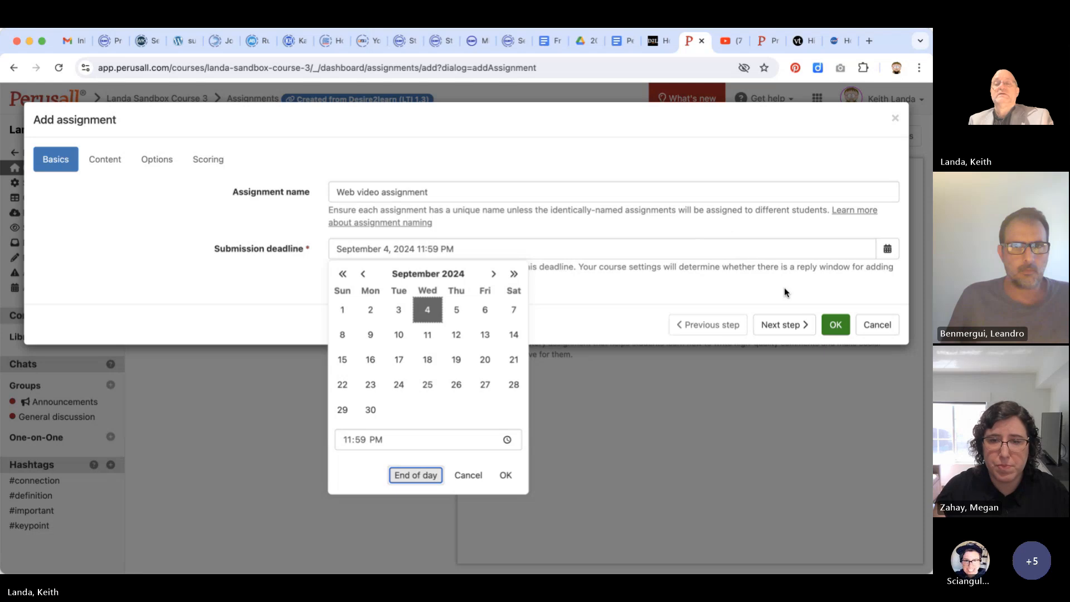
click(803, 327)
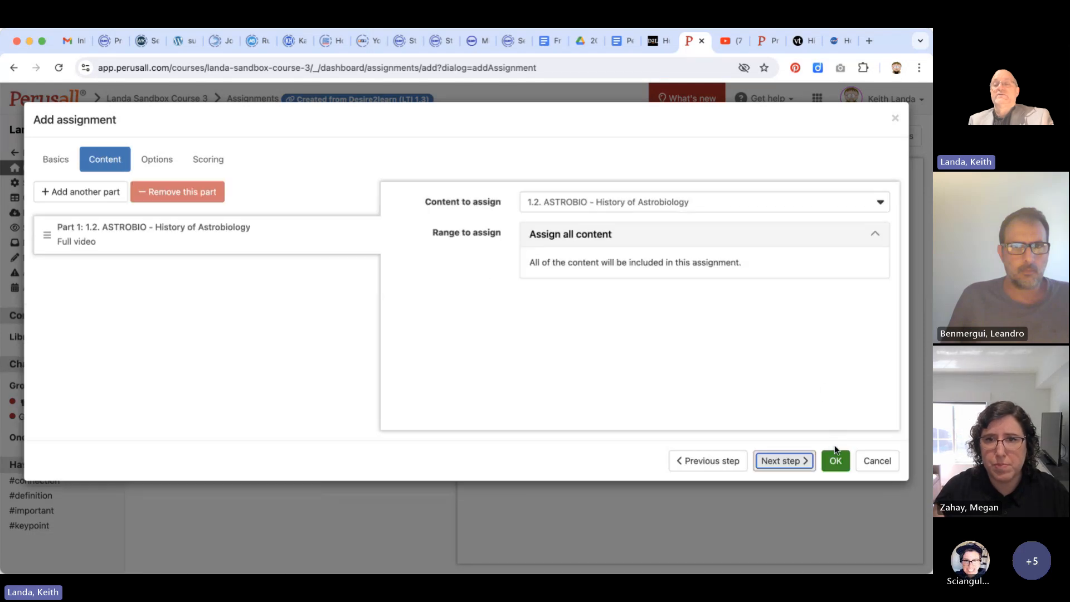
click(835, 456)
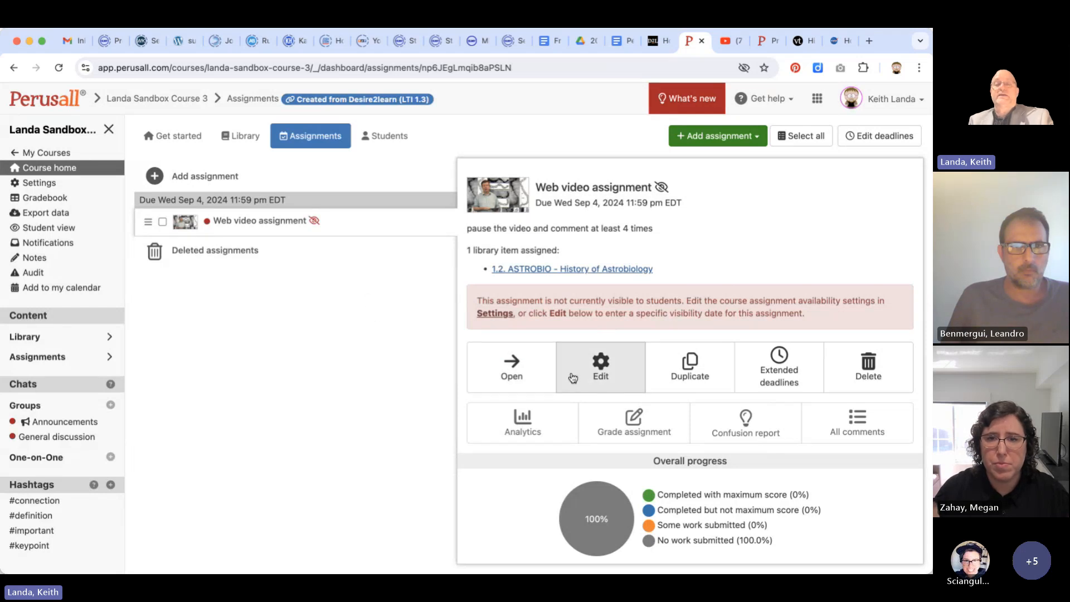
Edit the Web video assignment to clear its student visibility start date, and save the change
click(594, 377)
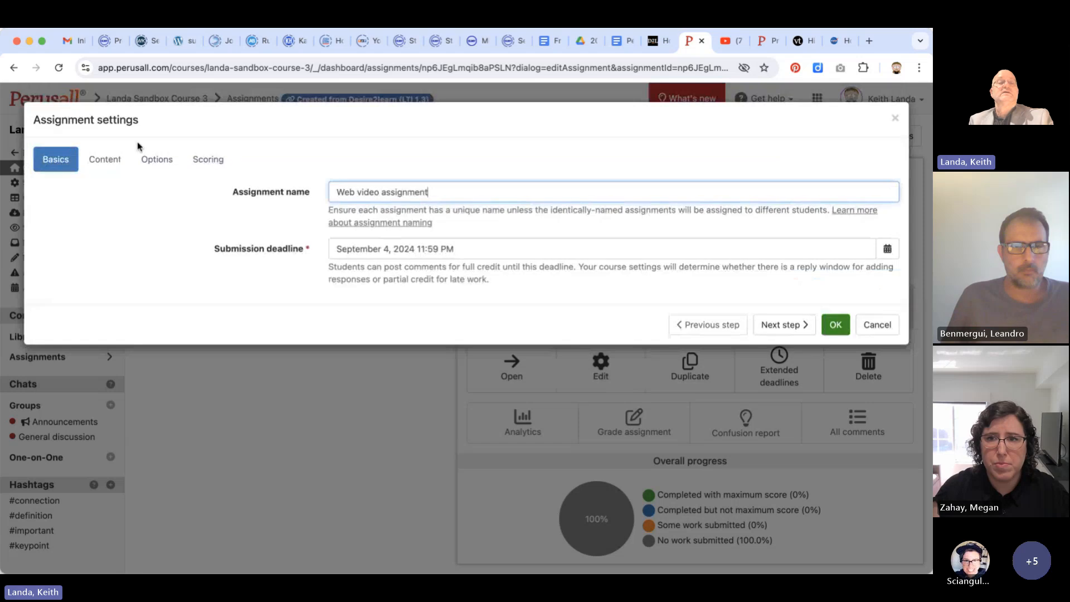
click(159, 159)
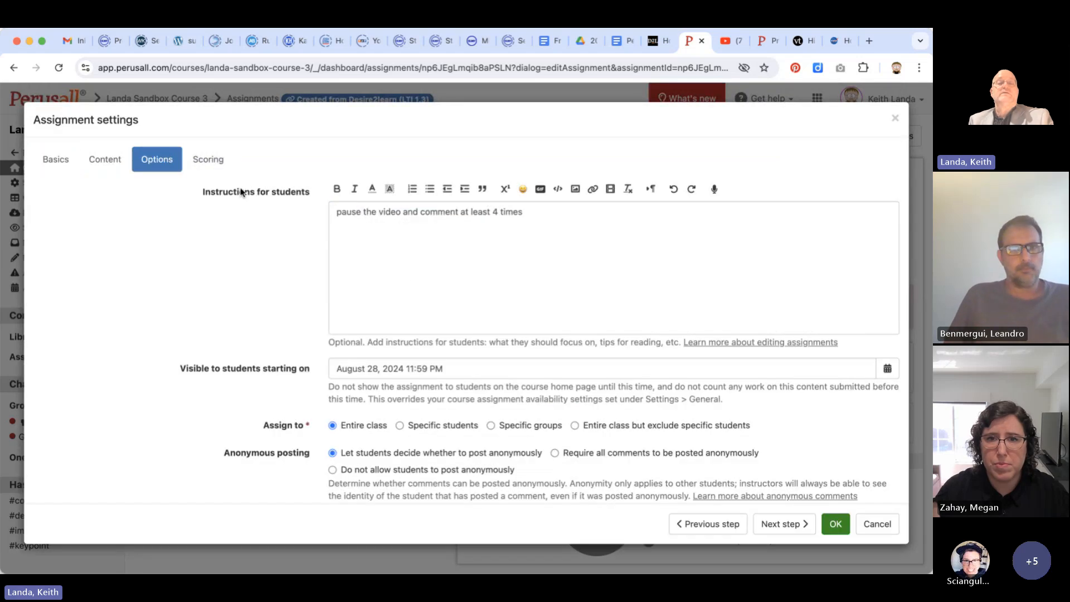
click(469, 368)
drag(469, 368, 327, 352)
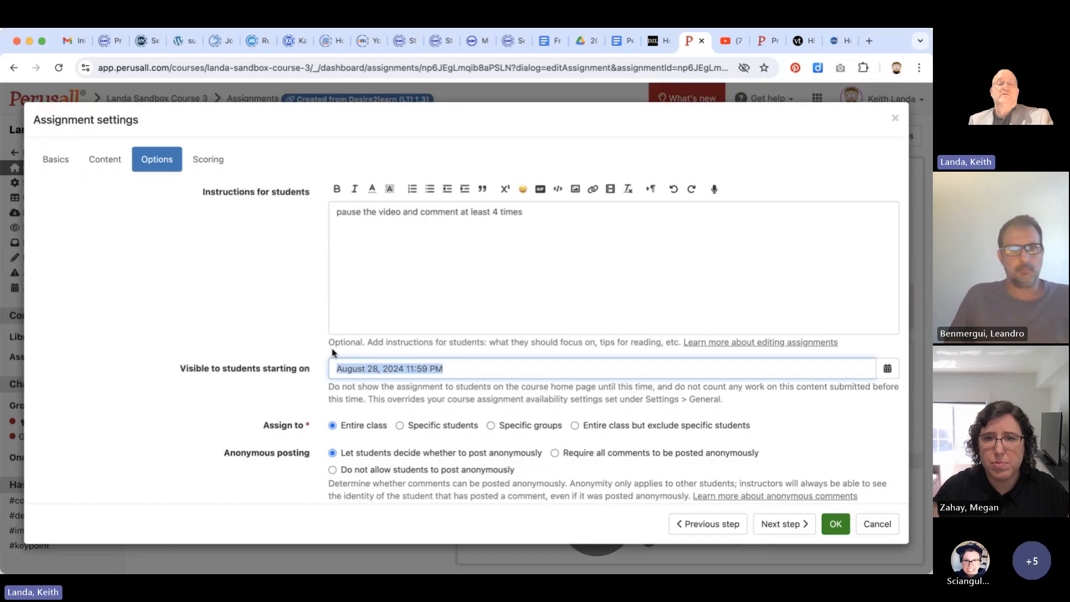
key(BackSpace)
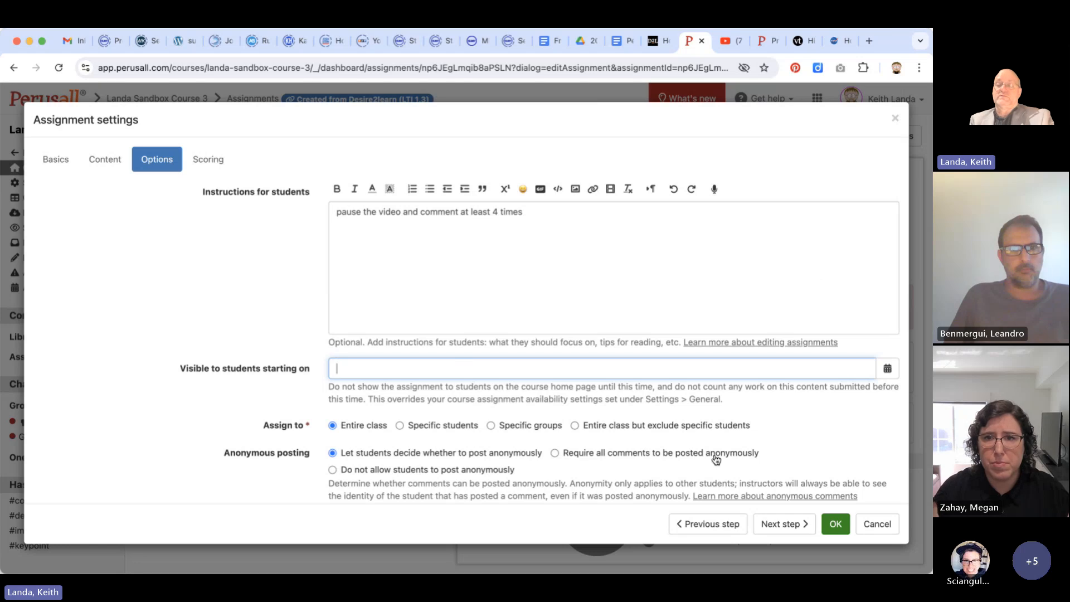
click(837, 523)
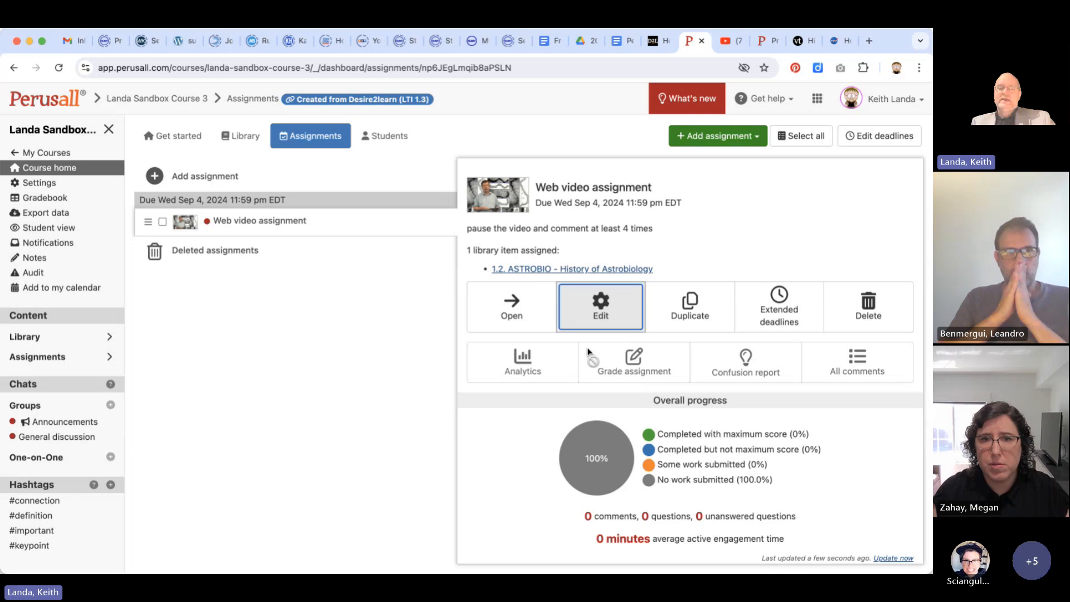
Switch to the Brightspace course and start adding a Perusall Assignment Link to Unit 1 from the existing activities
scroll(588, 351, down, 1)
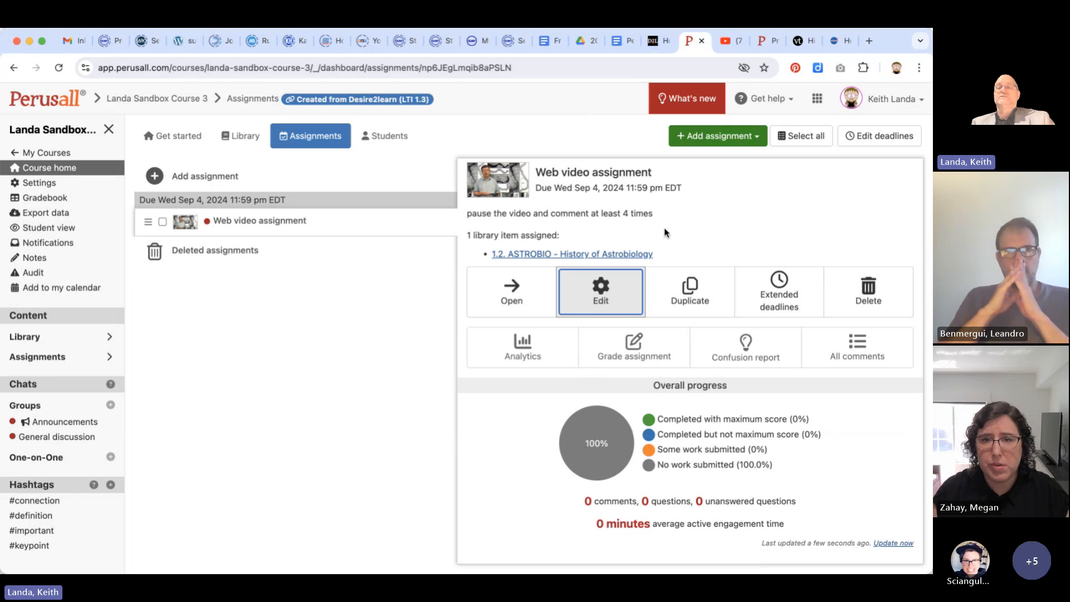
click(657, 42)
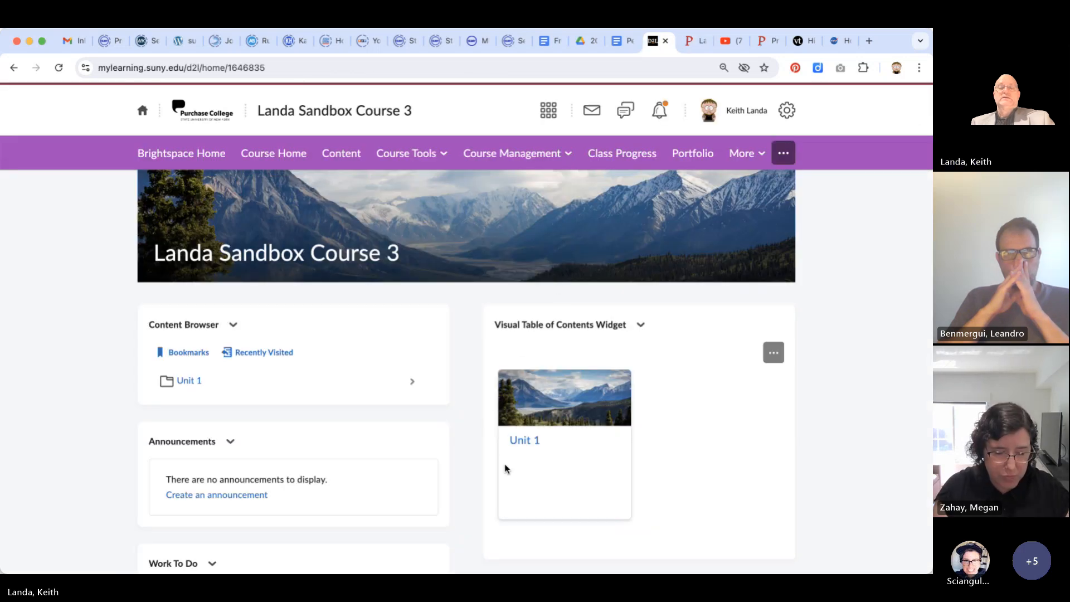
click(526, 441)
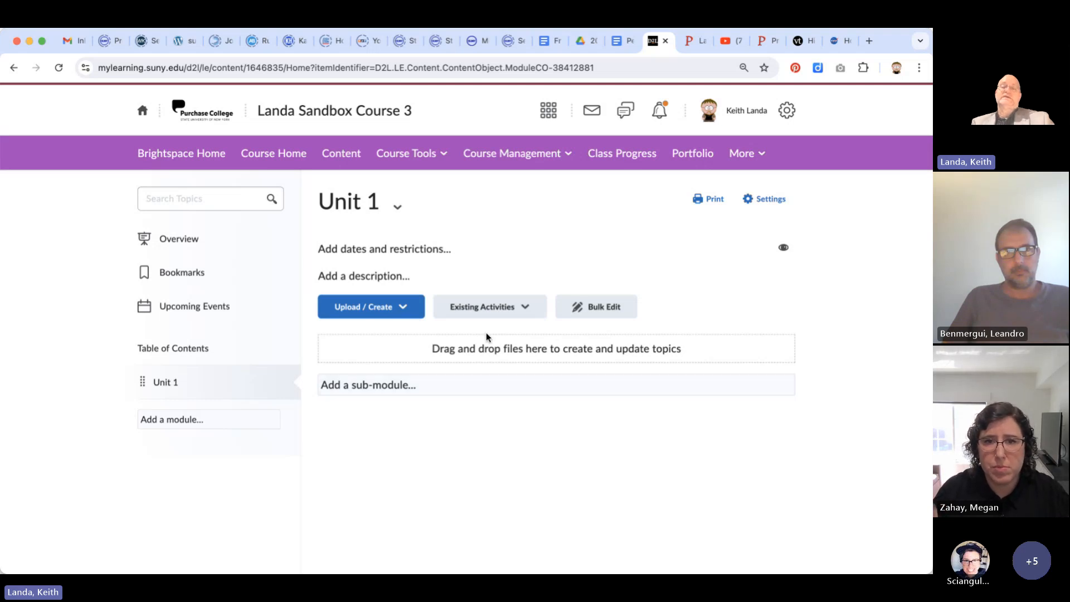
click(527, 307)
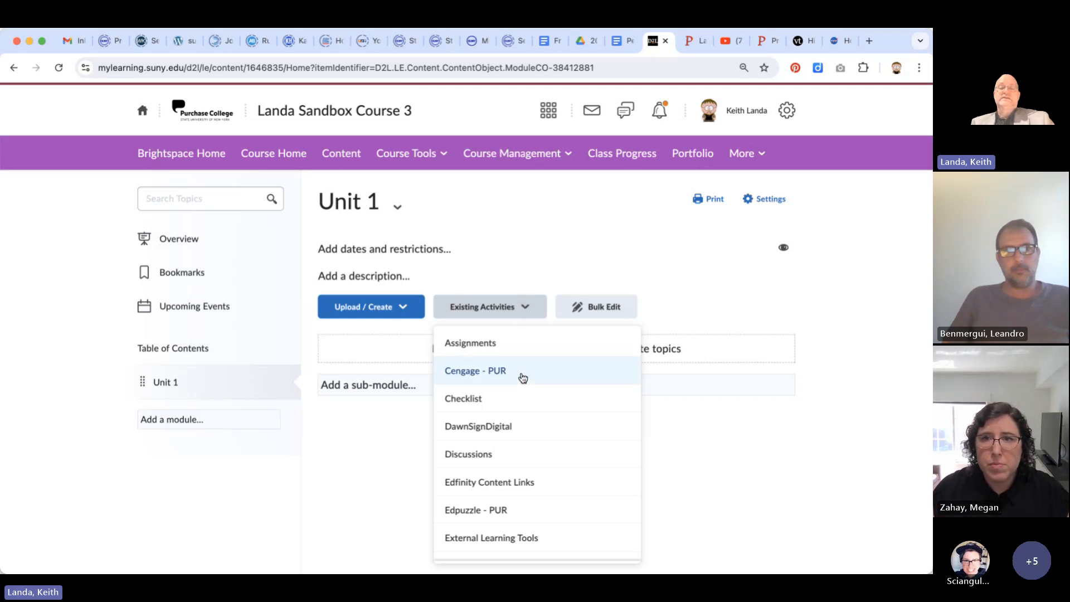
scroll(522, 395, down, 2)
scroll(522, 395, down, 4)
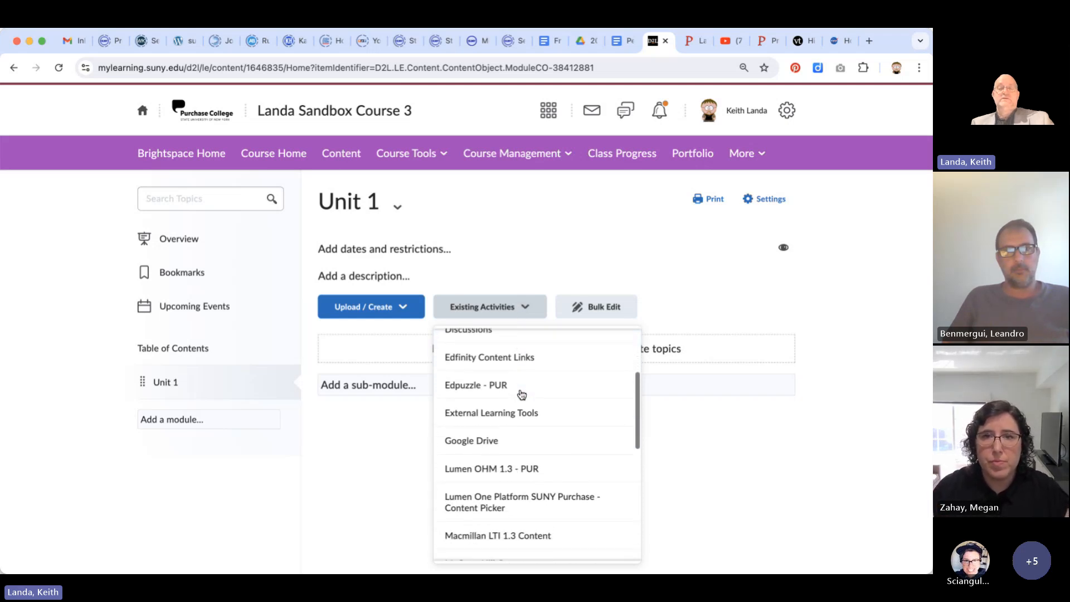
scroll(522, 395, down, 2)
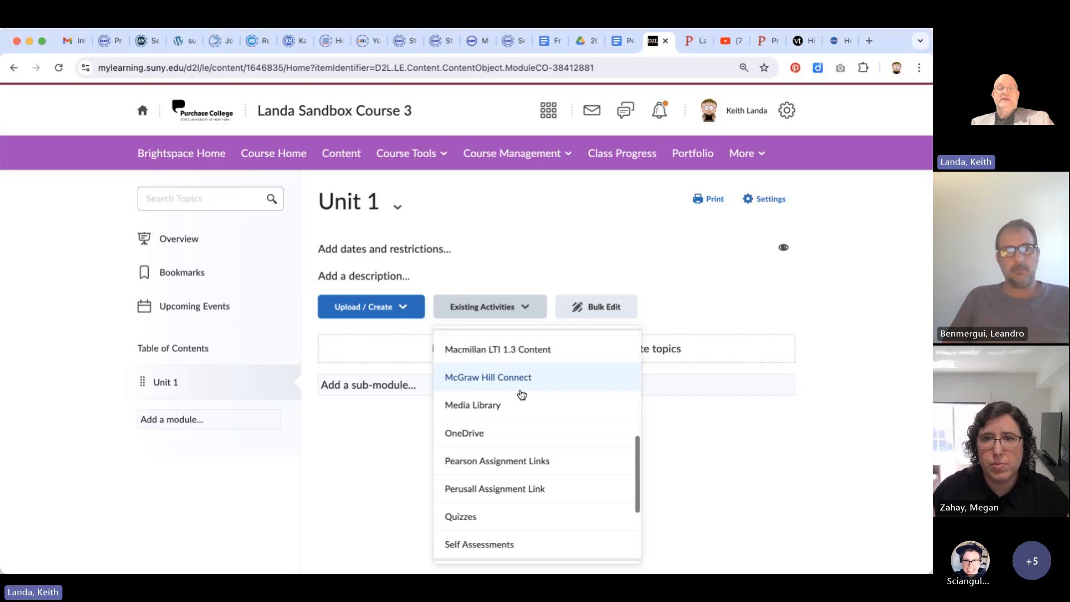
click(519, 477)
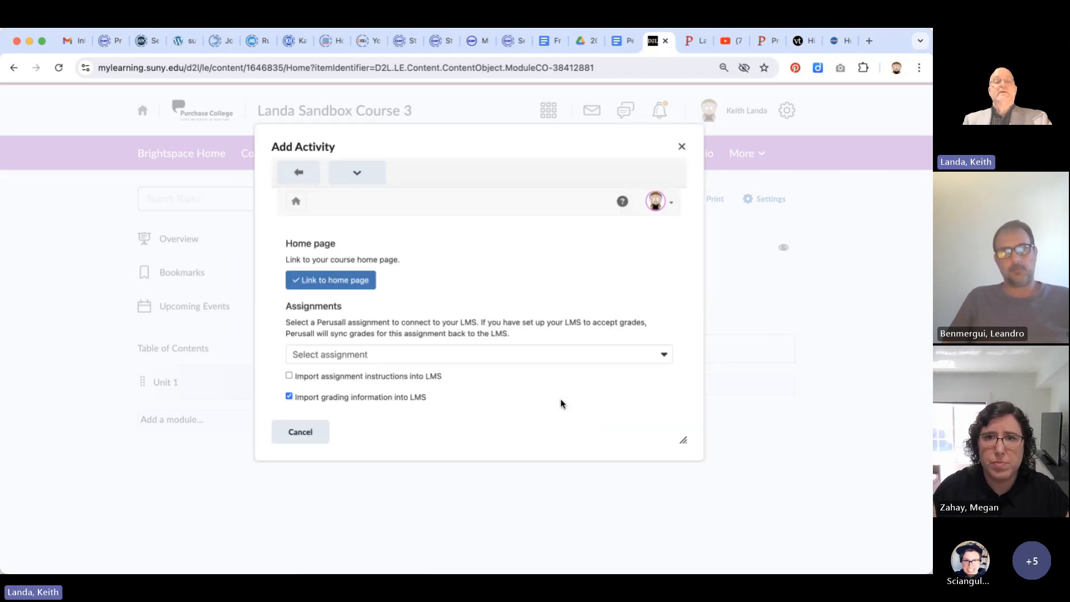
Link the Web video assignment to Unit 1 with its assignment instructions imported into the LMS
scroll(563, 402, down, 1)
scroll(564, 402, up, 1)
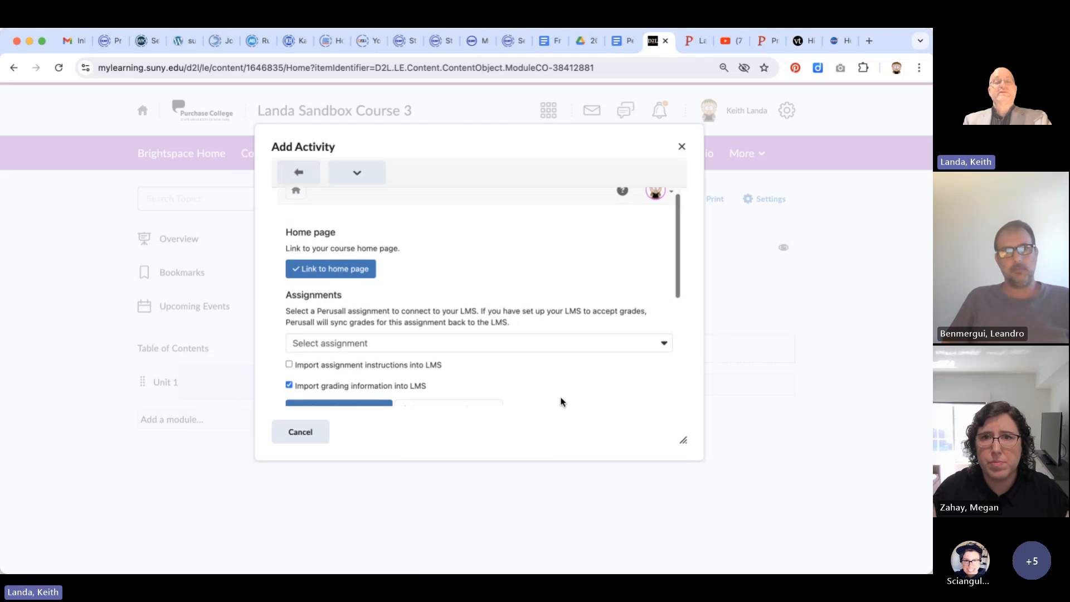
scroll(563, 403, down, 2)
scroll(563, 403, down, 3)
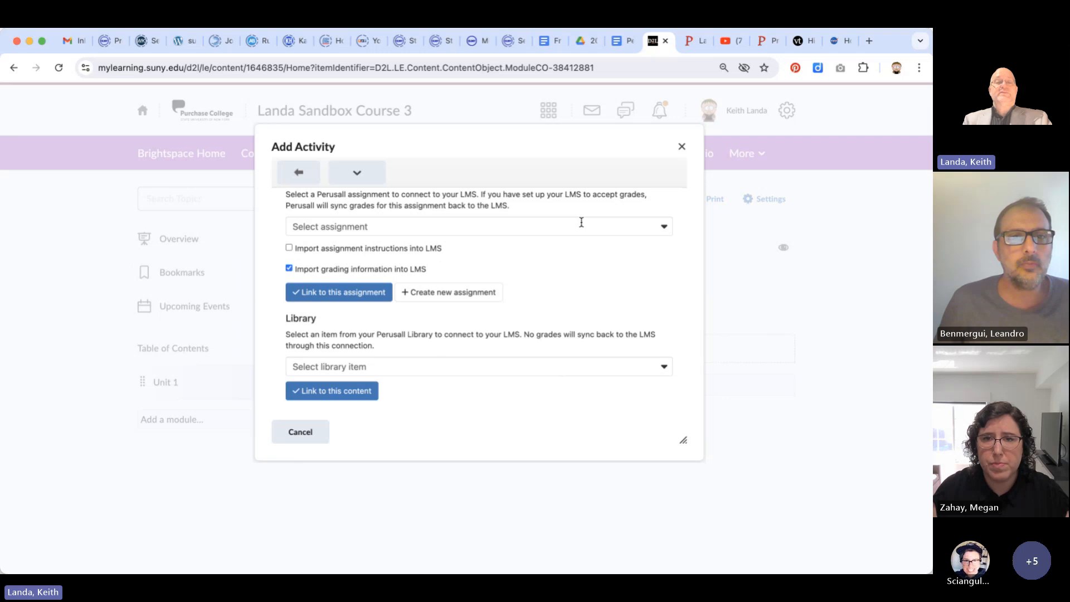
click(663, 230)
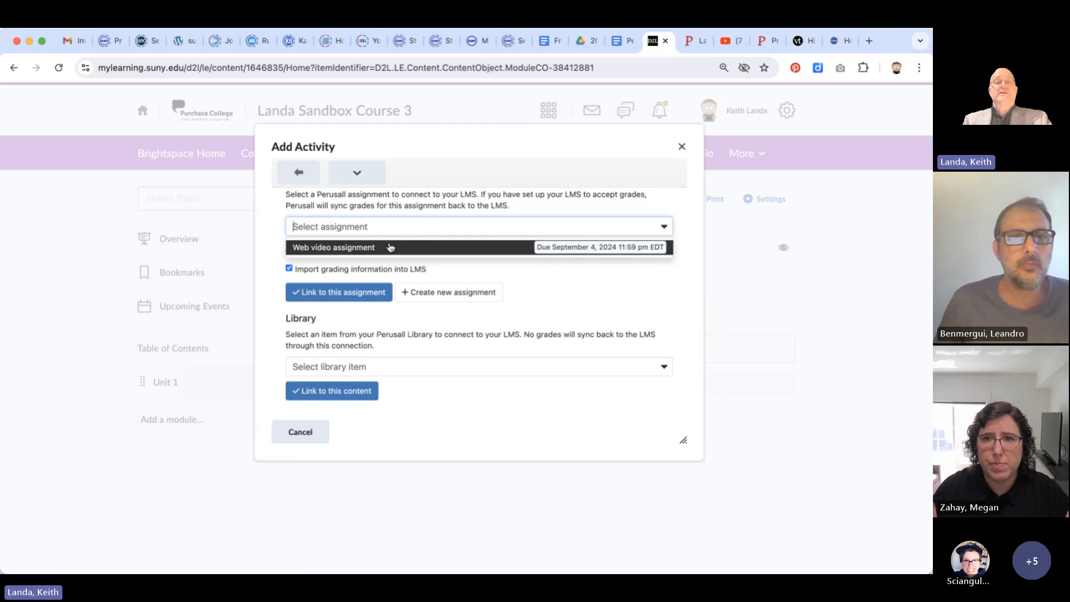
click(371, 247)
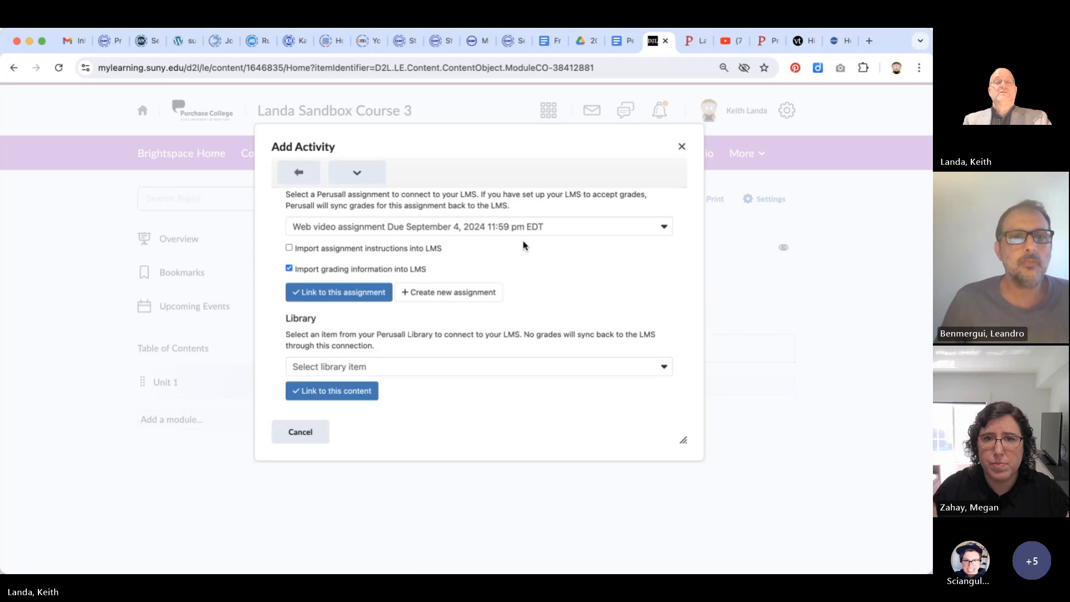
click(289, 248)
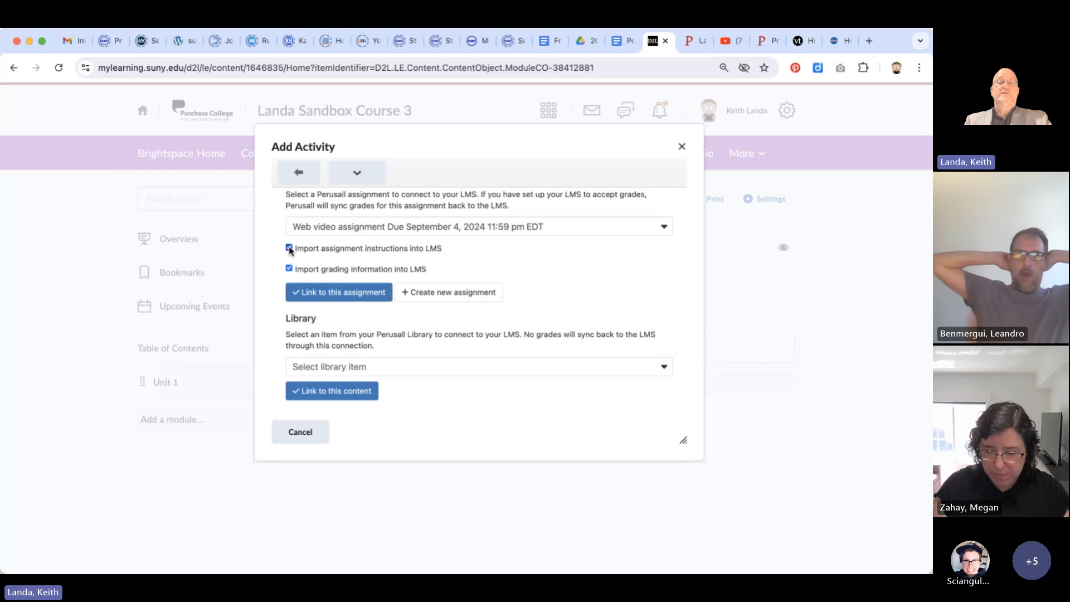
click(350, 293)
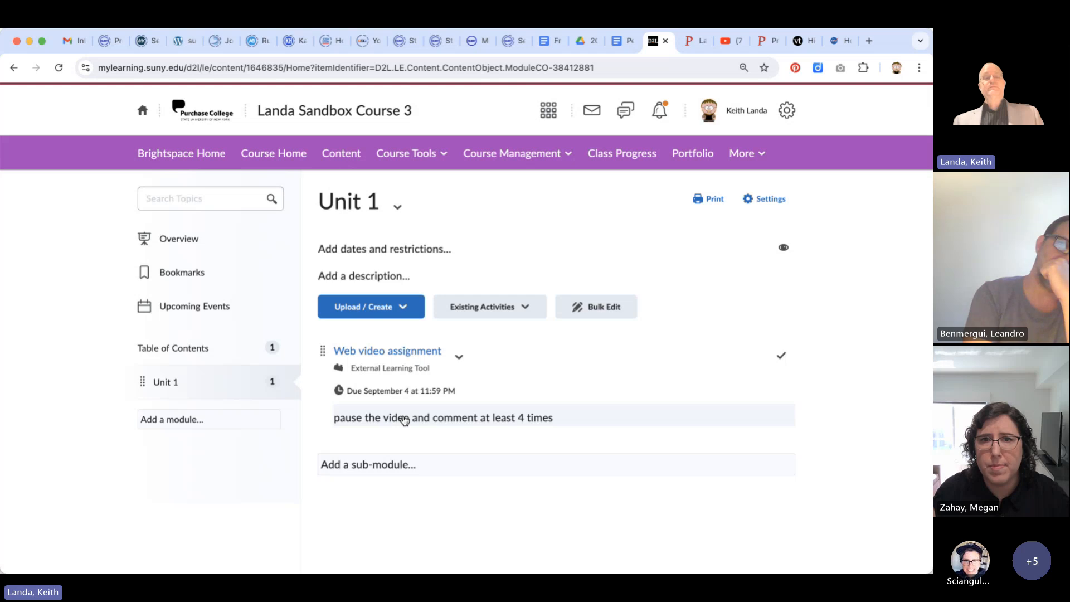
Open the Web video assignment from Unit 1 and play its video, skipping ahead to about 2:29
click(408, 355)
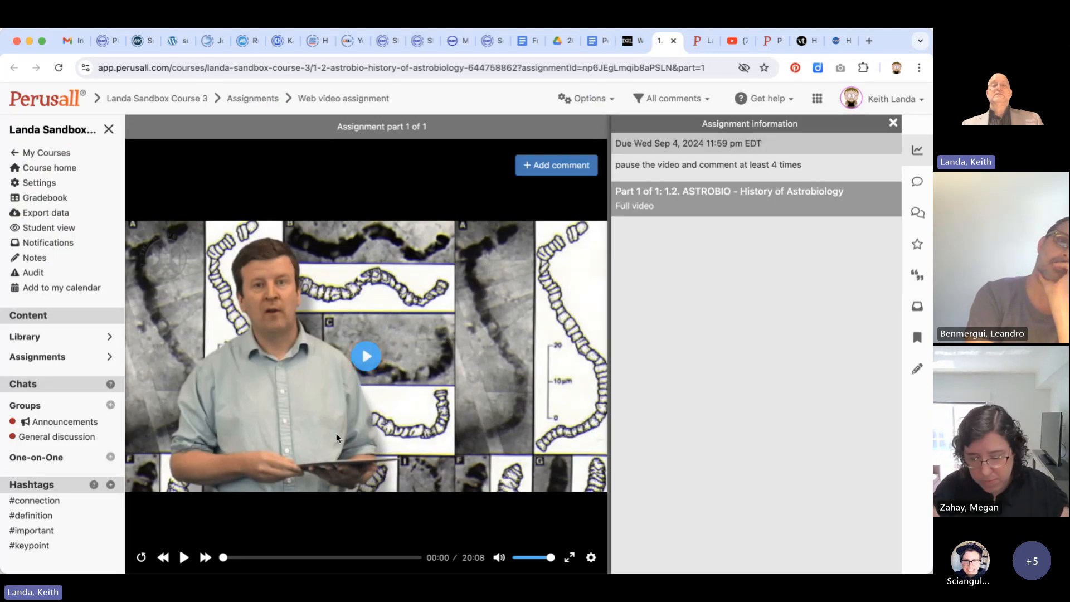
click(367, 356)
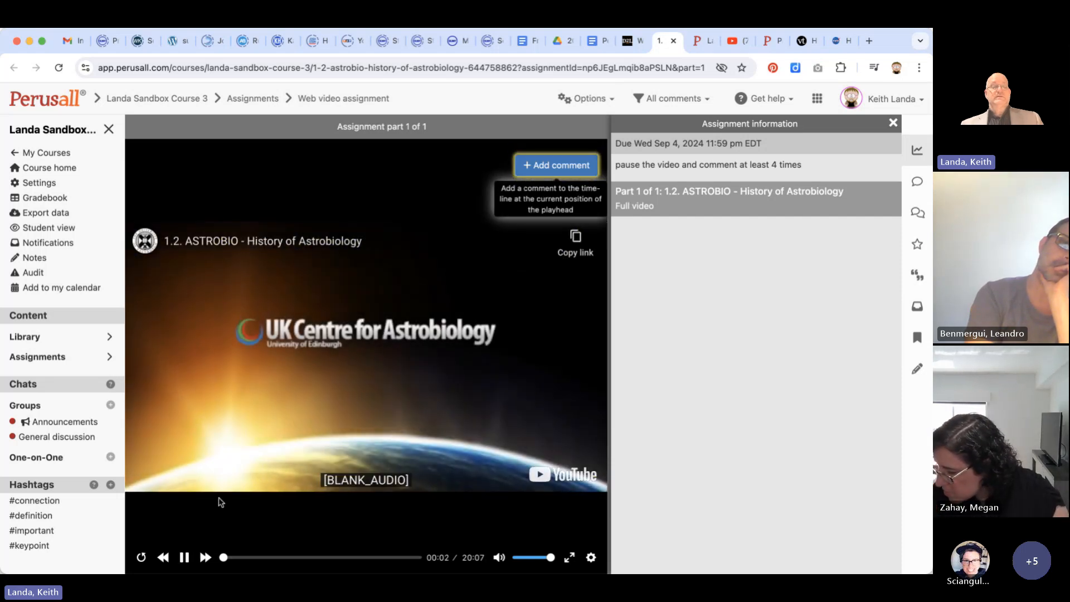
click(246, 558)
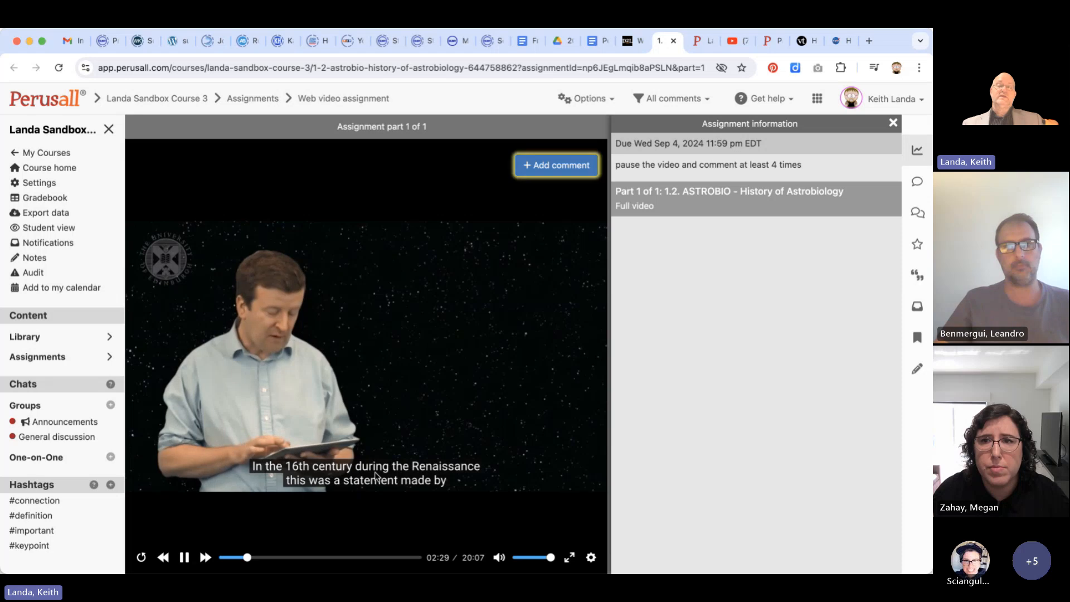
Add the comment "flajfkl ajsfjaslj flaj;l" to the video timeline at 2:30 and submit it
click(551, 164)
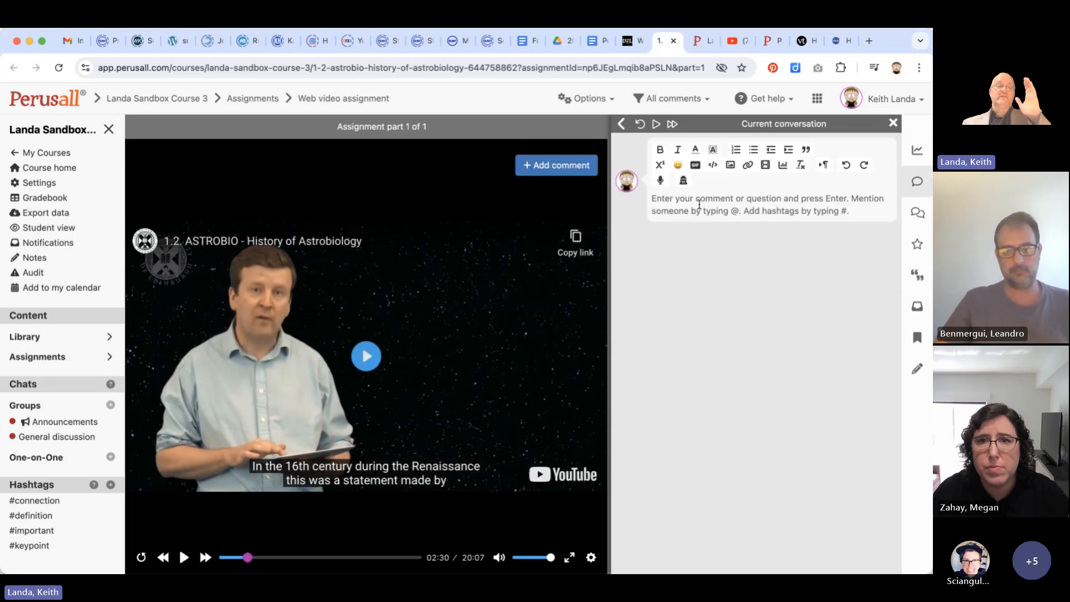
text(flajfkl ajsfjaslj flaj;l)
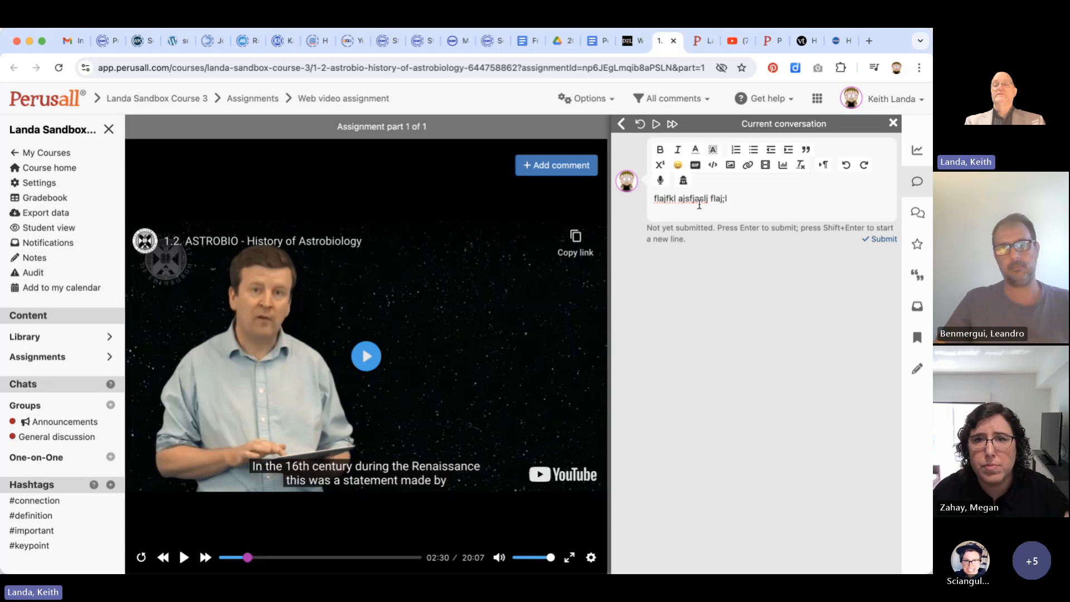
key(Return)
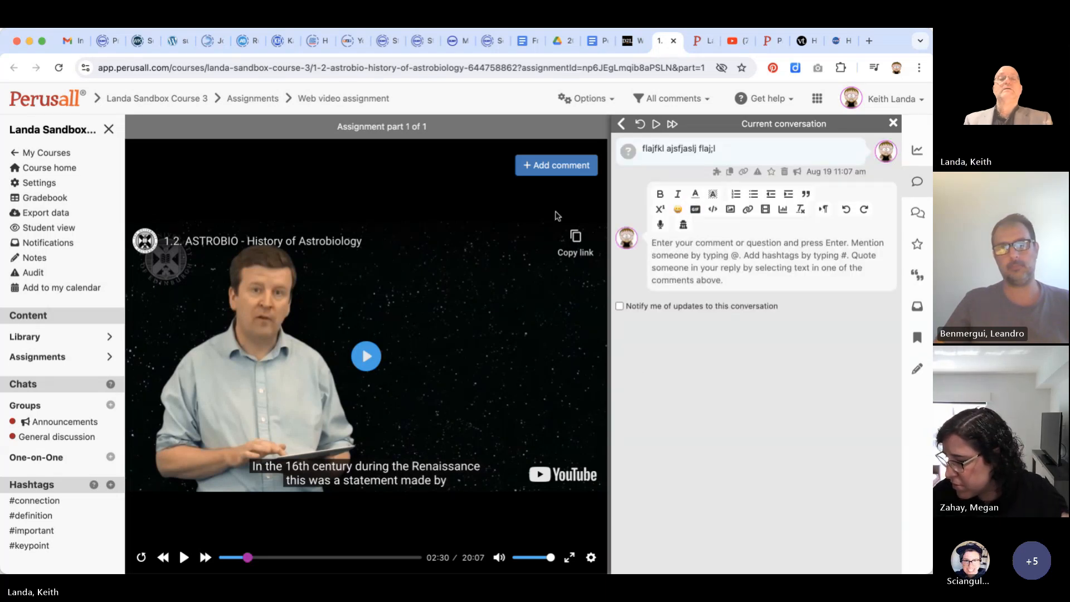
Close the opened video assignment, return to the Brightspace course, and start adding another Perusall Assignment Link to Unit 1
click(674, 41)
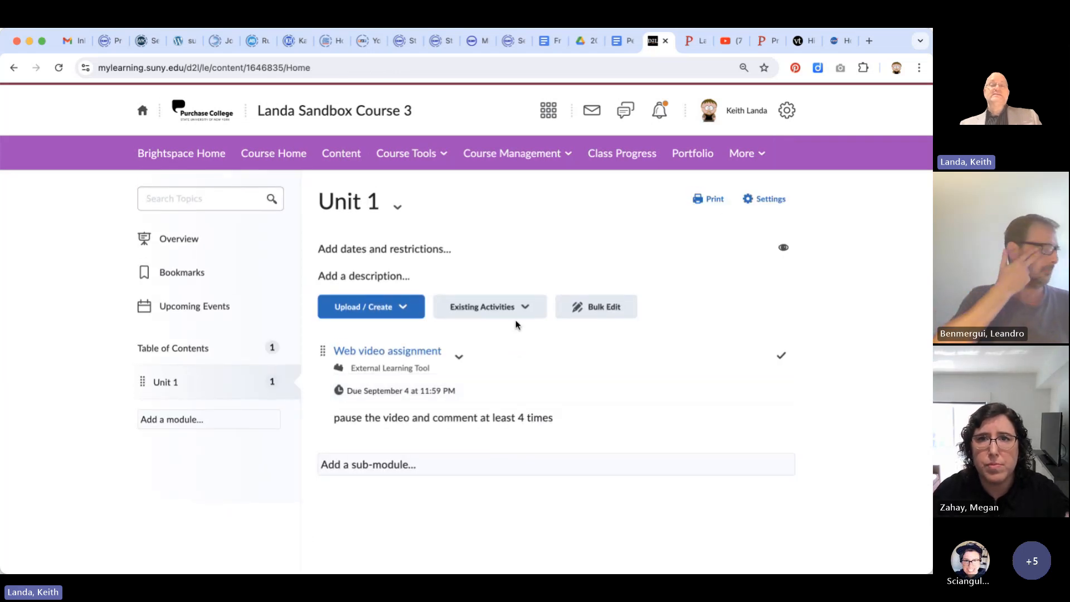
click(524, 308)
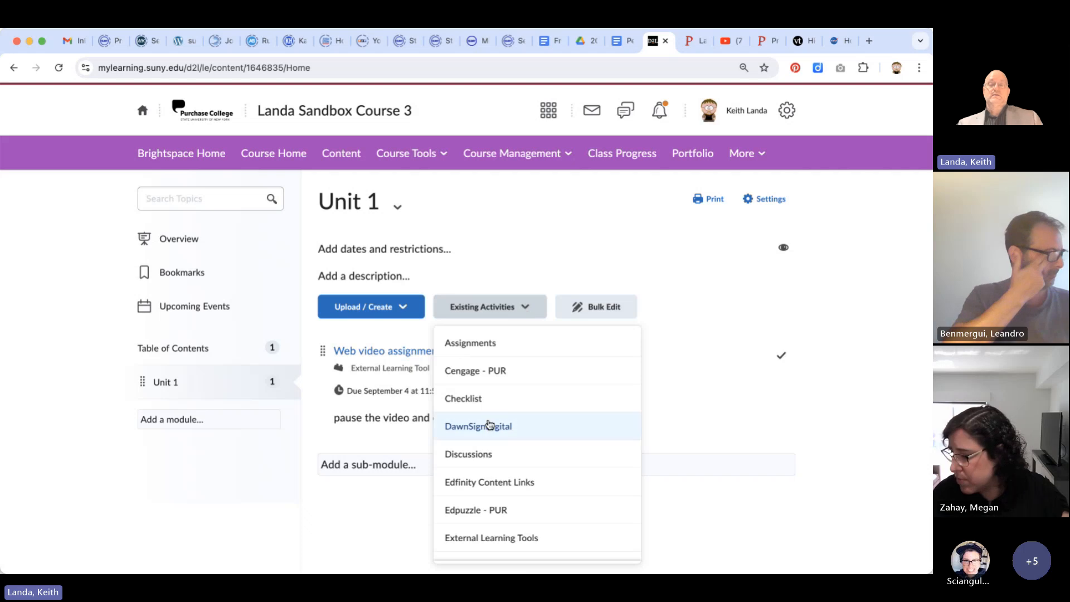
scroll(490, 423, down, 5)
scroll(490, 423, down, 3)
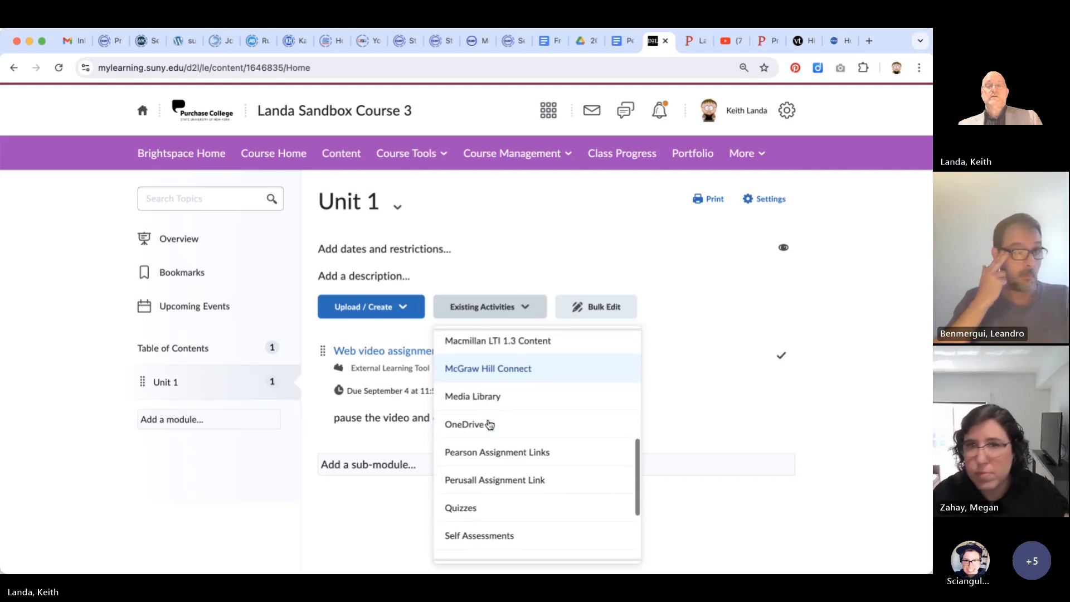
click(493, 462)
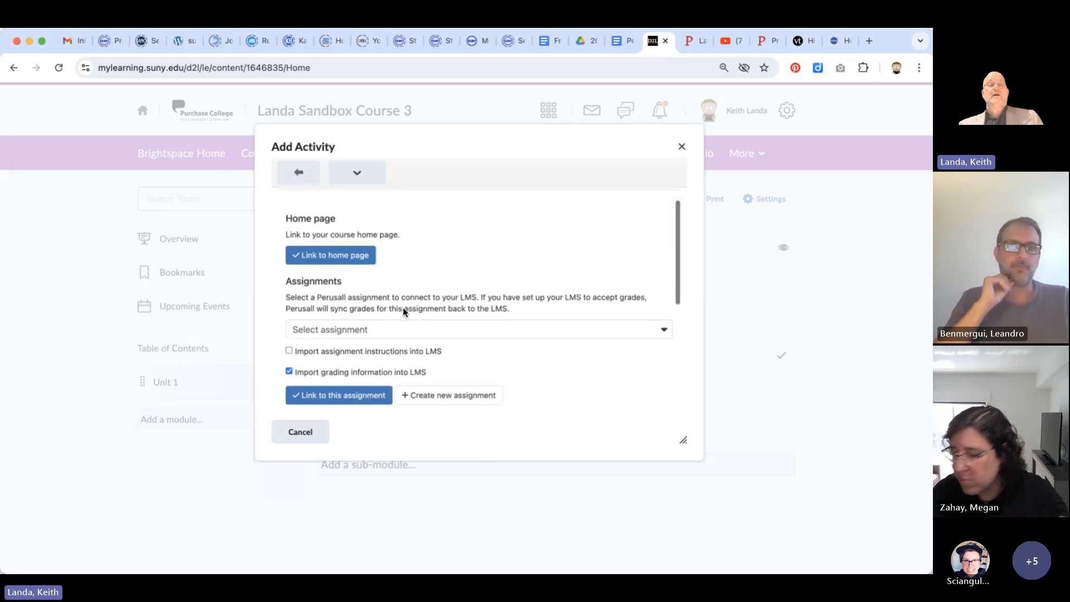
Link the Perusall library item "1.2. ASTROBIO - History of Astrobiology" to Unit 1 as ungraded content
scroll(403, 311, down, 4)
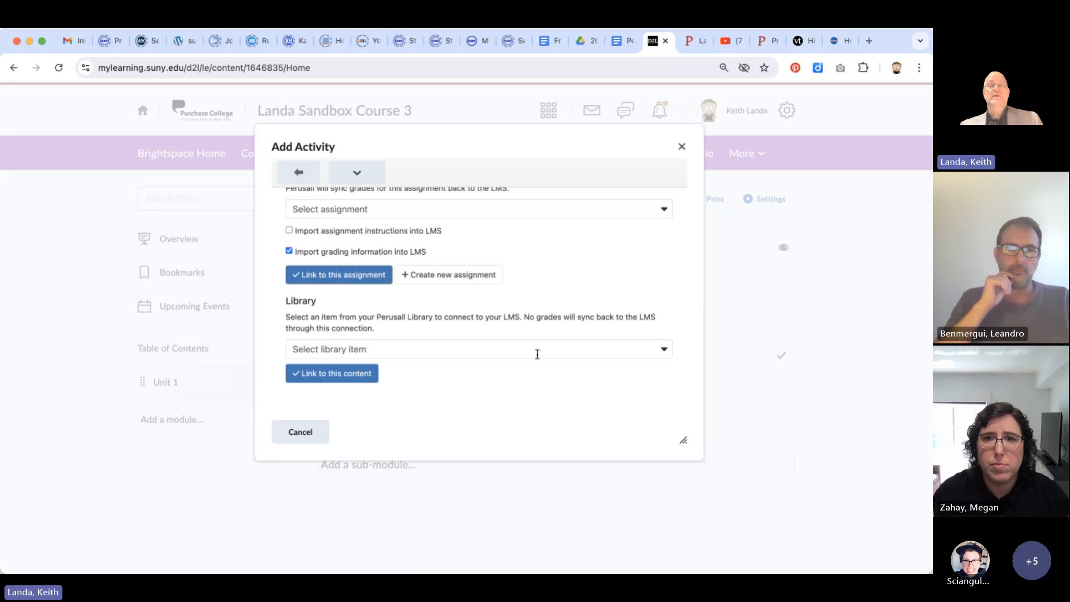
click(665, 350)
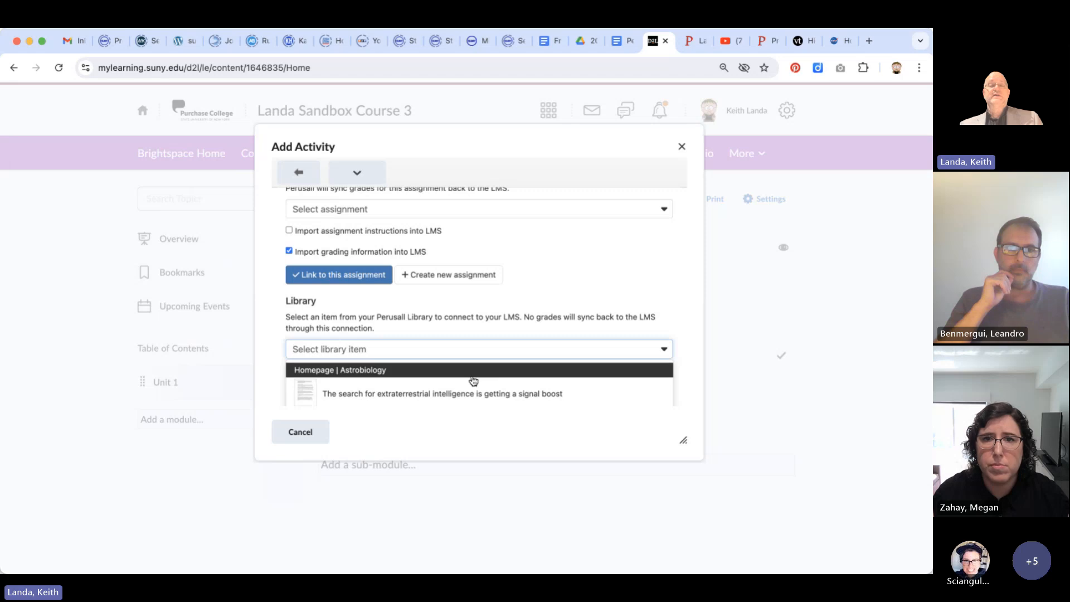
scroll(473, 381, down, 2)
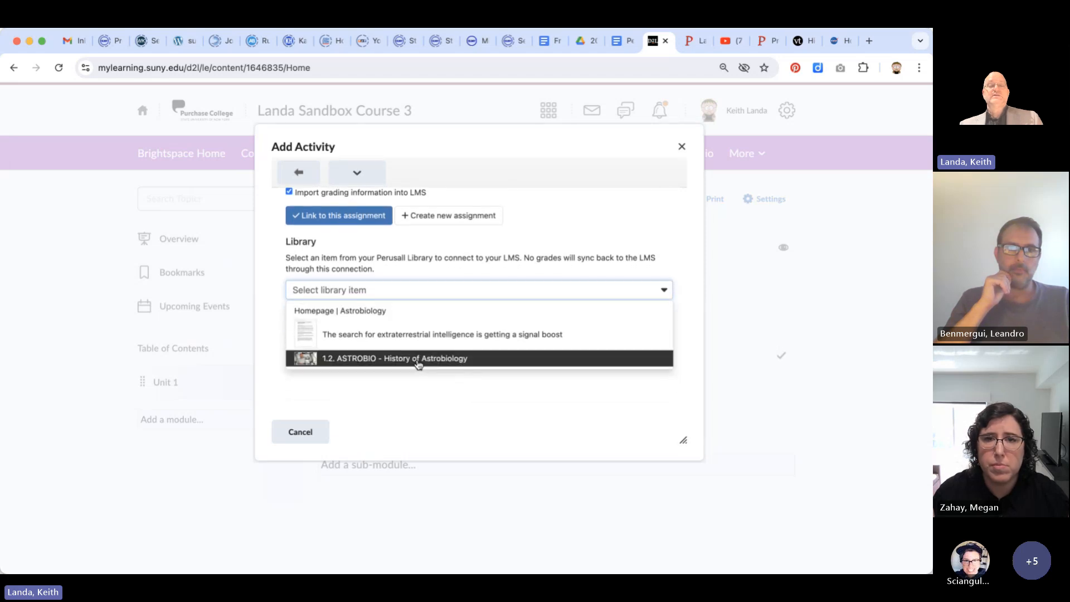
click(418, 361)
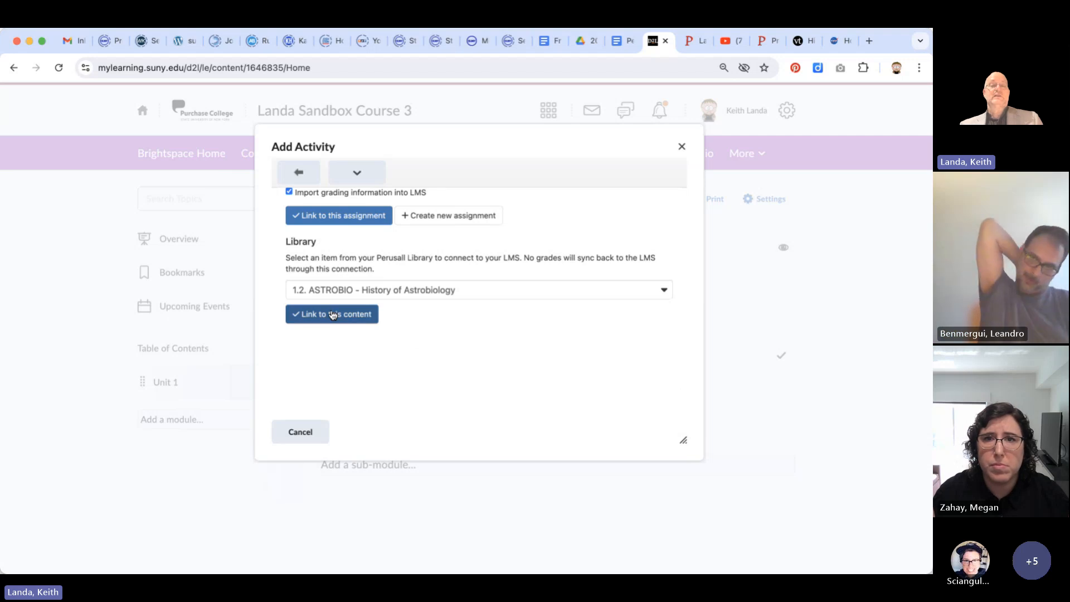
click(332, 315)
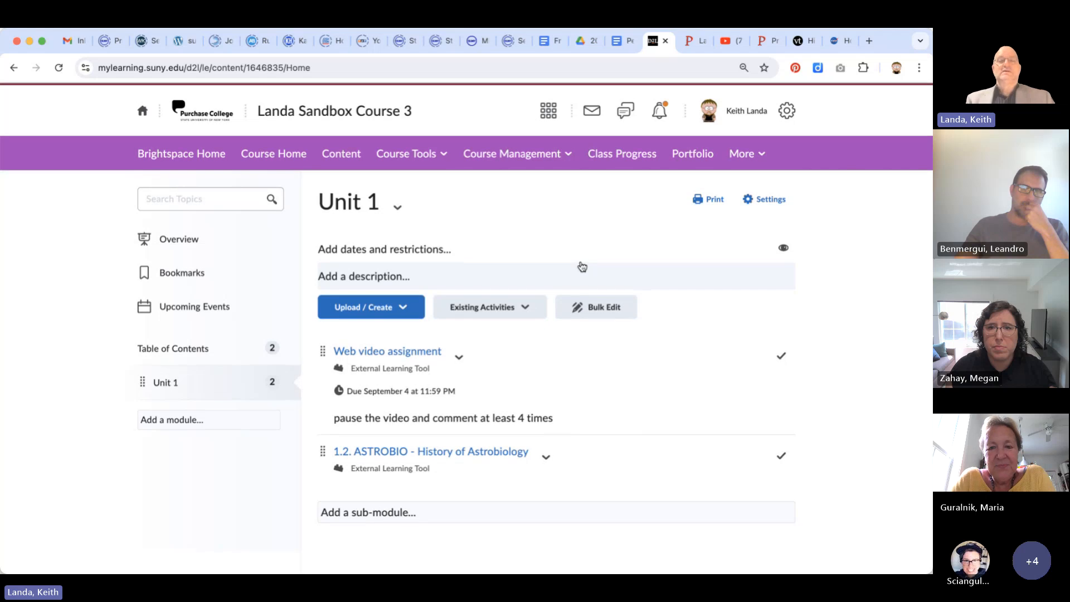
Switch to the Perusall course and start building a new quiz from scratch as library content
click(691, 42)
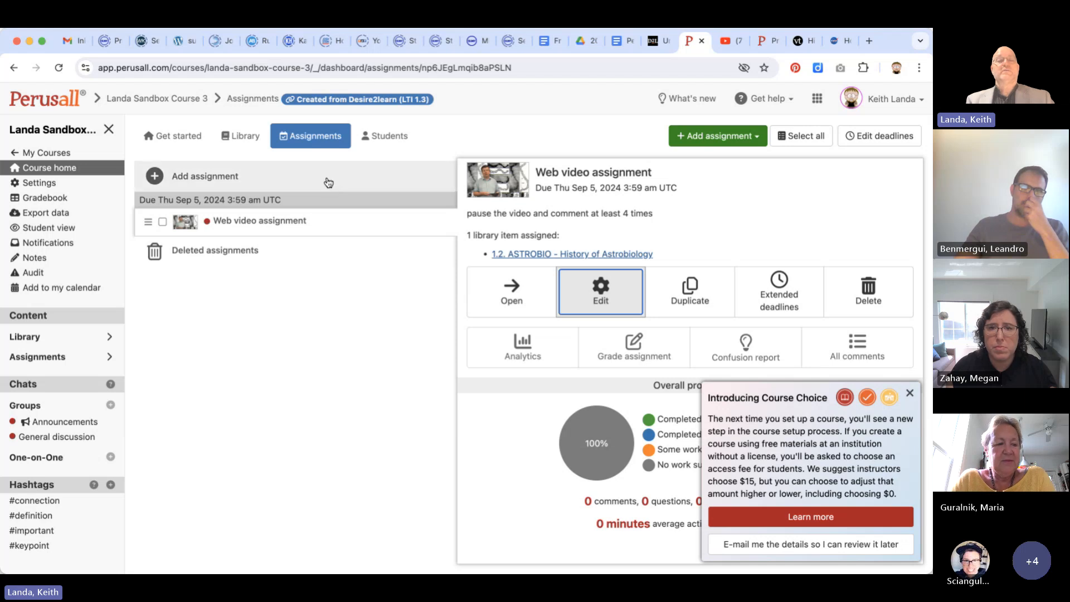
click(243, 136)
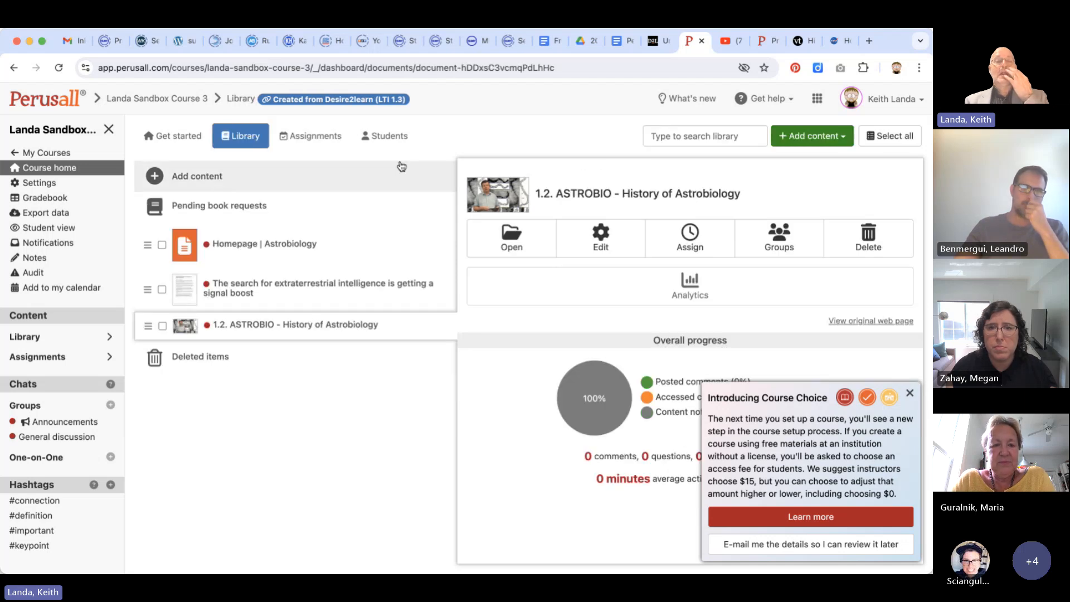
click(200, 187)
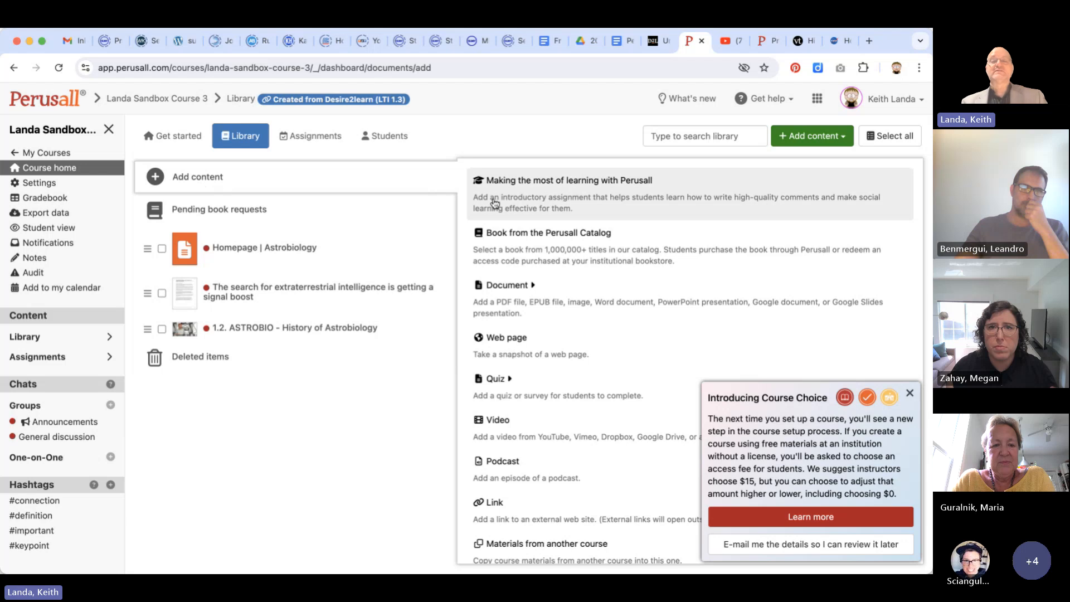
scroll(593, 239, down, 3)
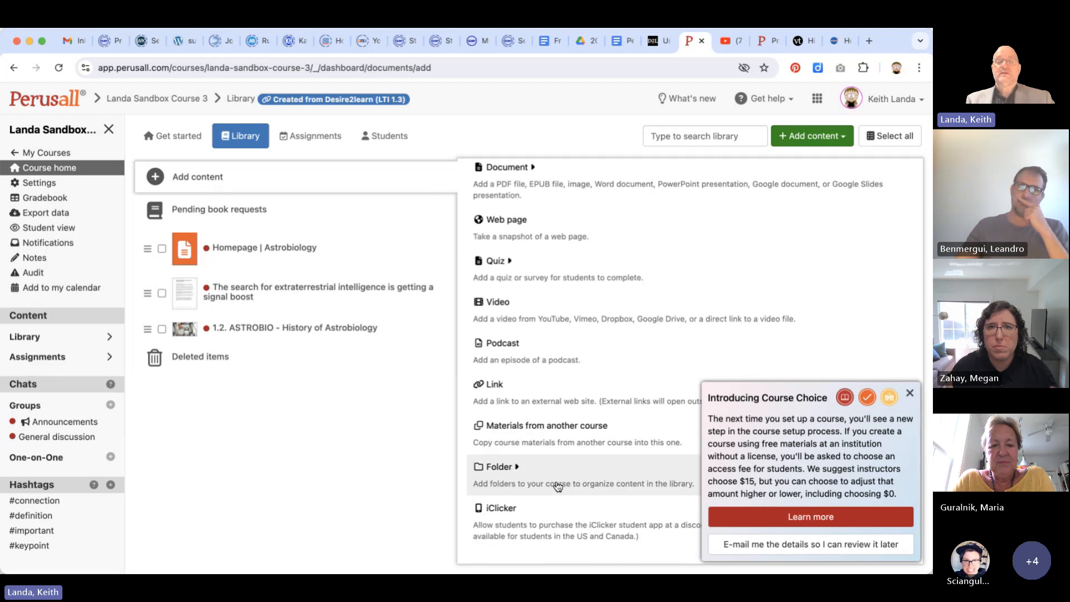
click(540, 277)
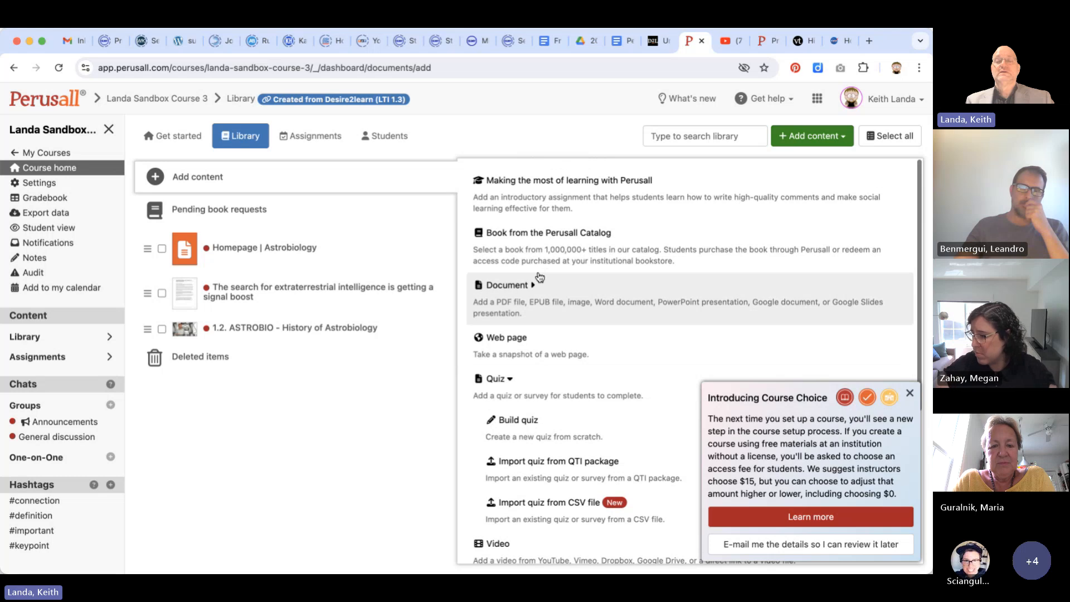
scroll(539, 277, down, 2)
scroll(540, 277, down, 3)
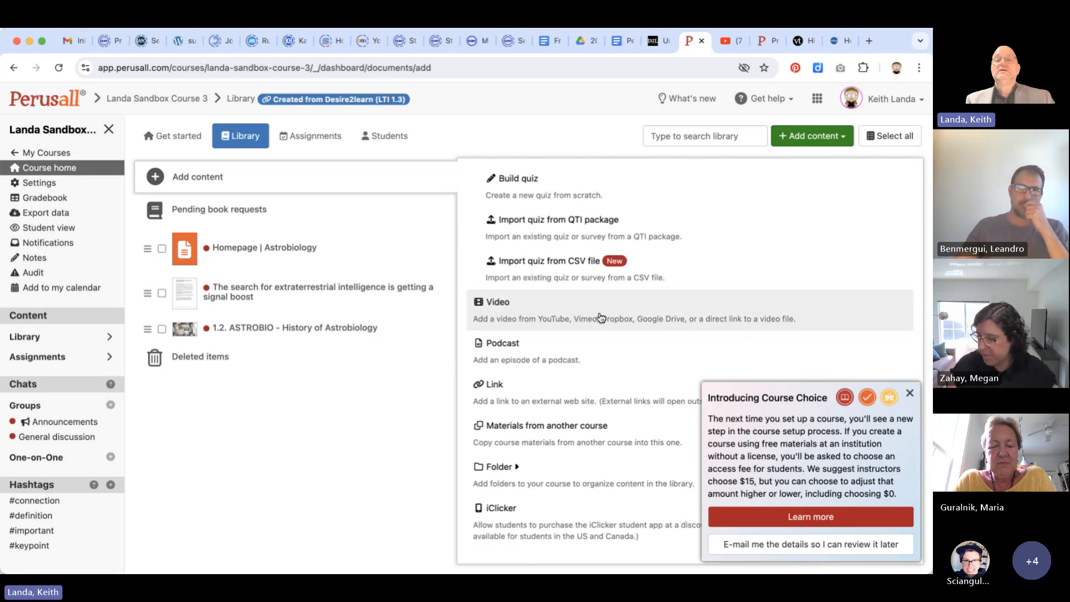
scroll(565, 304, up, 1)
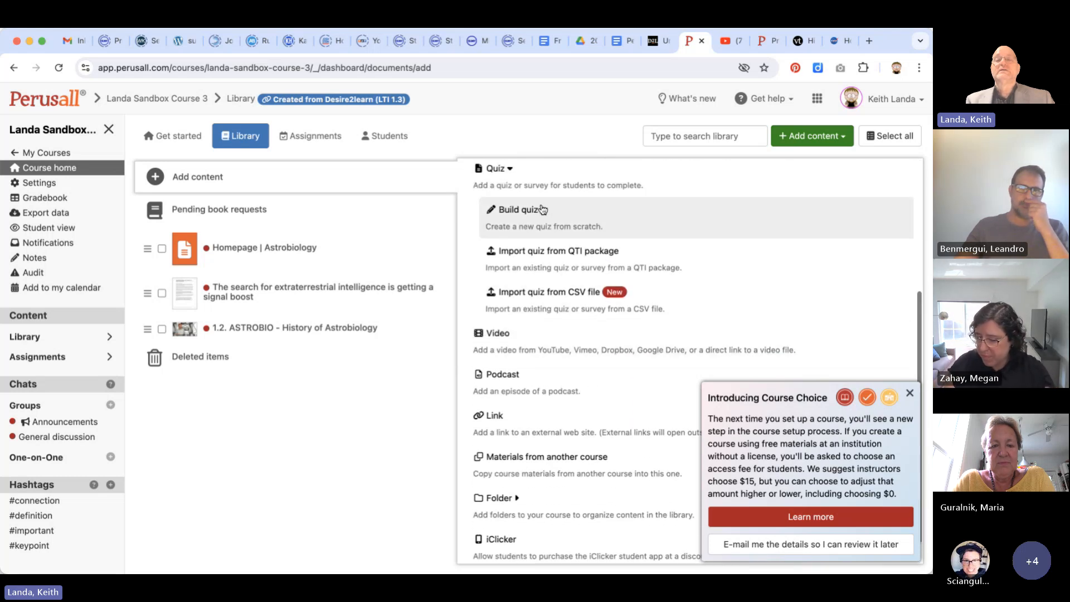
click(538, 223)
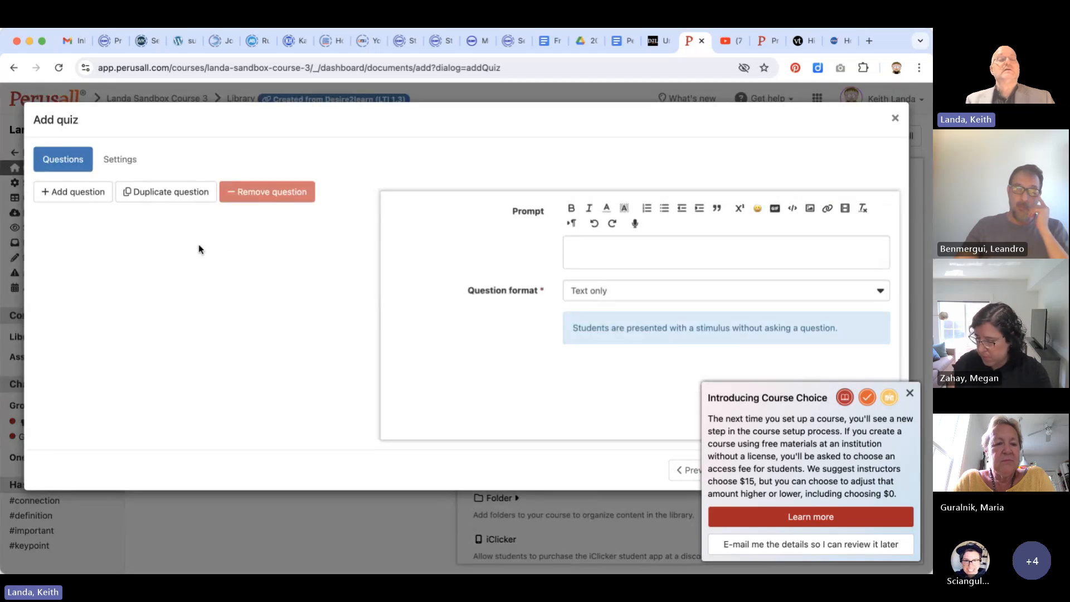
Examine the prompt and question format options for a new quiz question, and dismiss the Introducing Course Choice notice
click(83, 191)
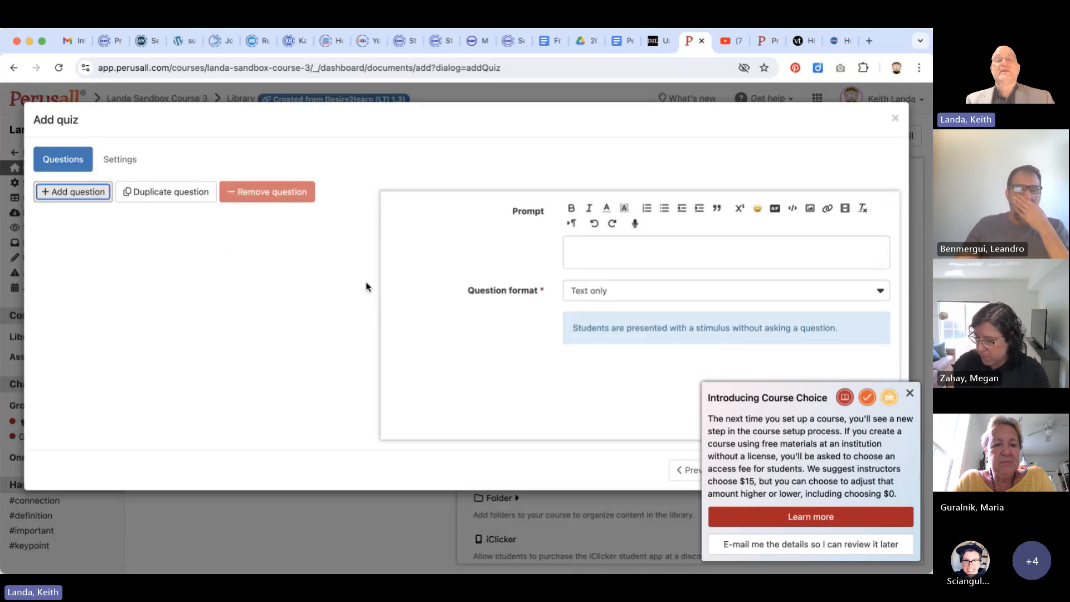
click(624, 256)
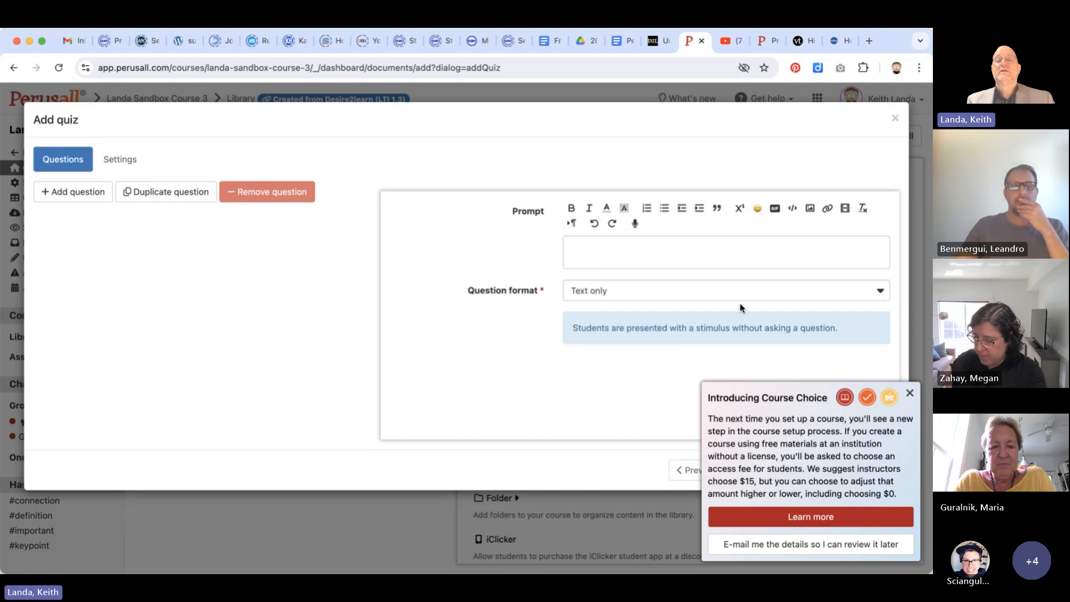
click(881, 293)
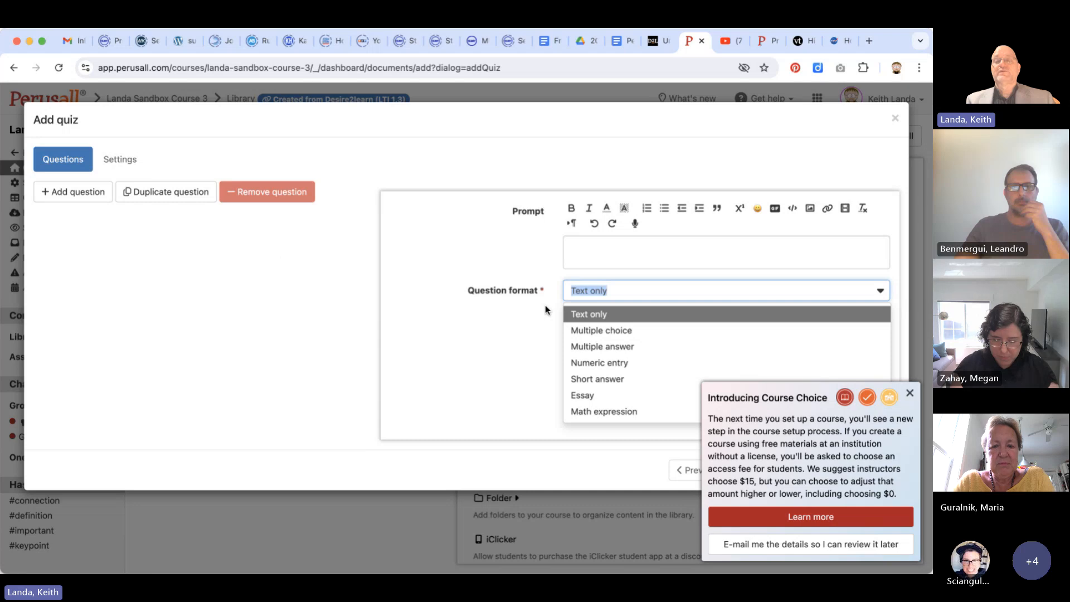
click(609, 246)
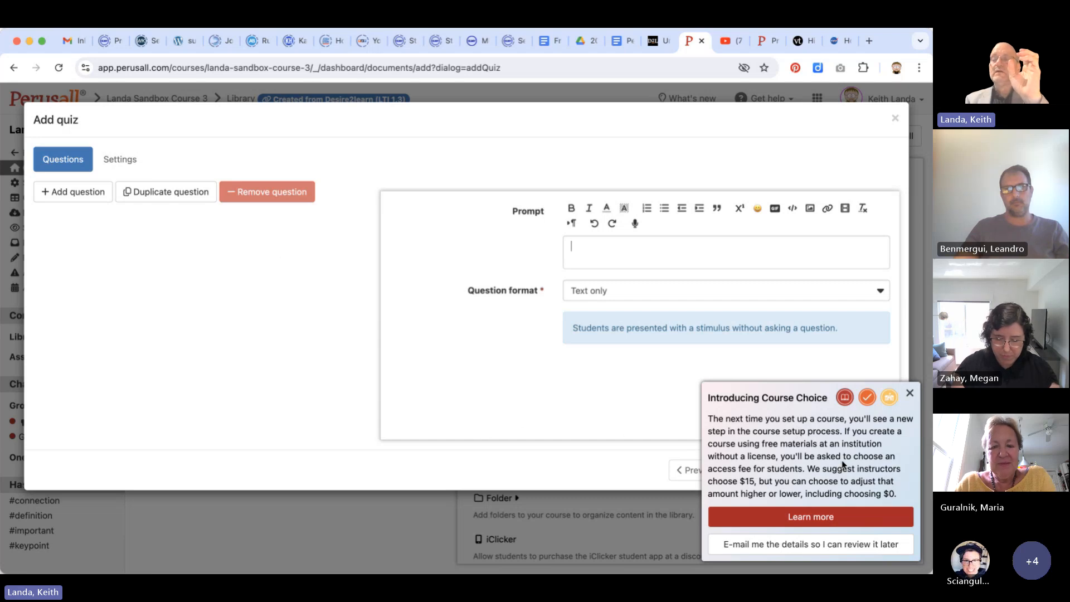
click(909, 397)
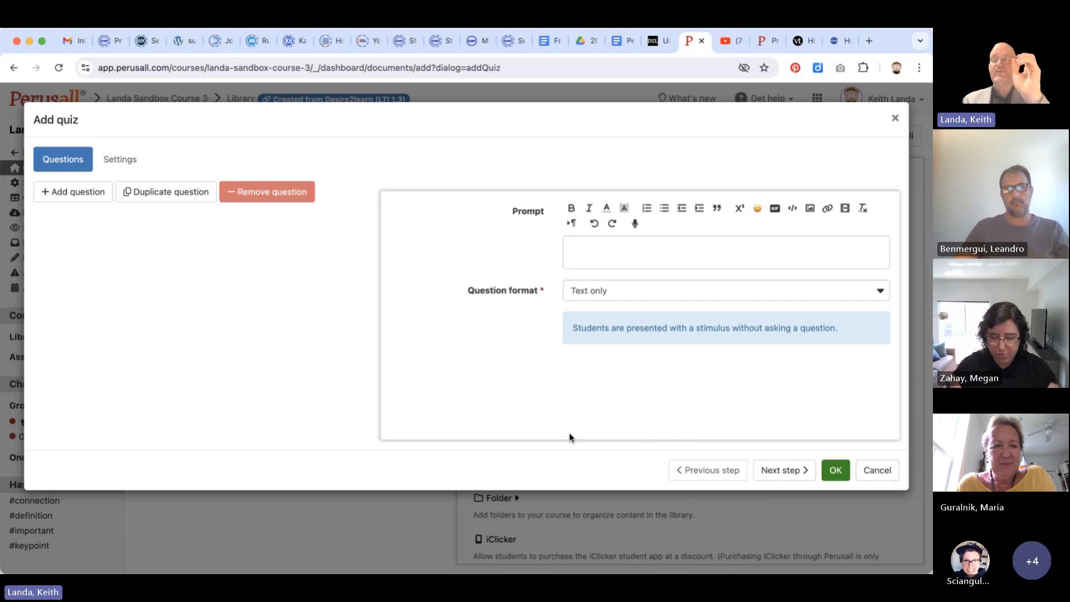